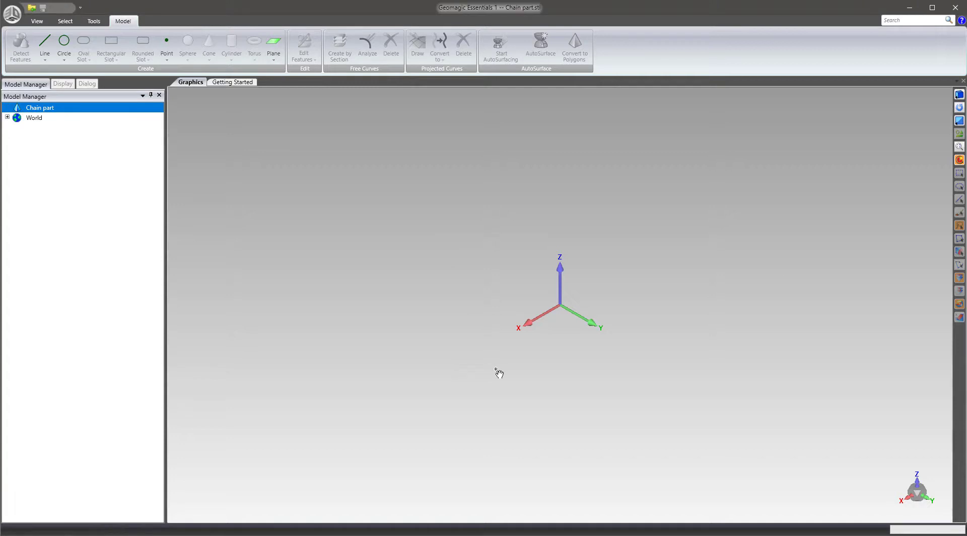
Step: Smooth the whole Chain part mesh with QuickSmooth
left_click(505, 292)
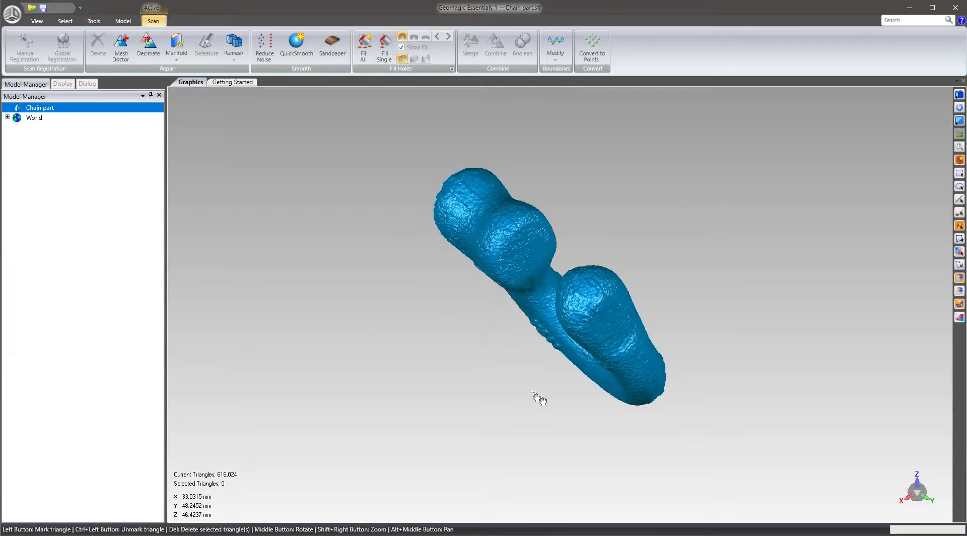
middle_click_drag(536, 396, 554, 237)
scroll(352, 177, "up", 3)
middle_click_drag(352, 176, 580, 303)
scroll(583, 330, "down", 4)
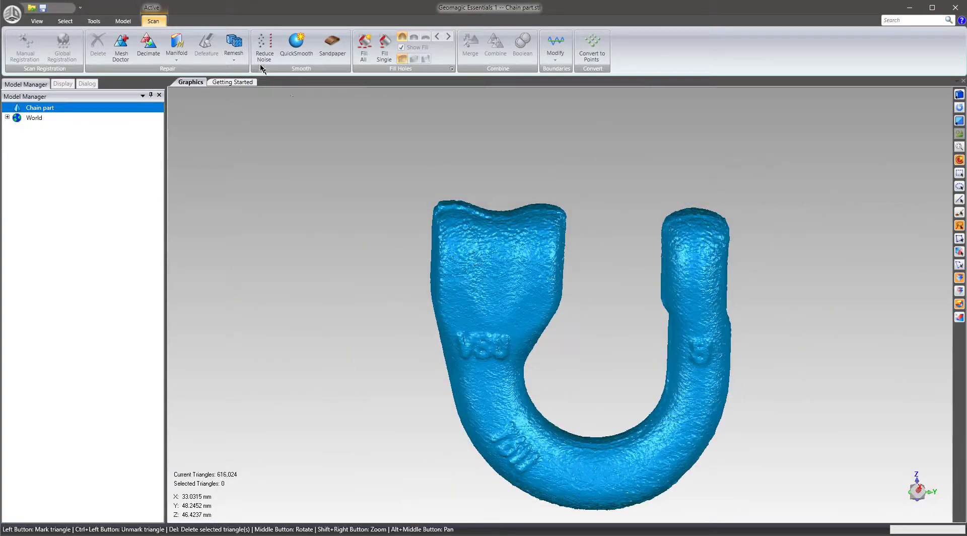
left_click(298, 57)
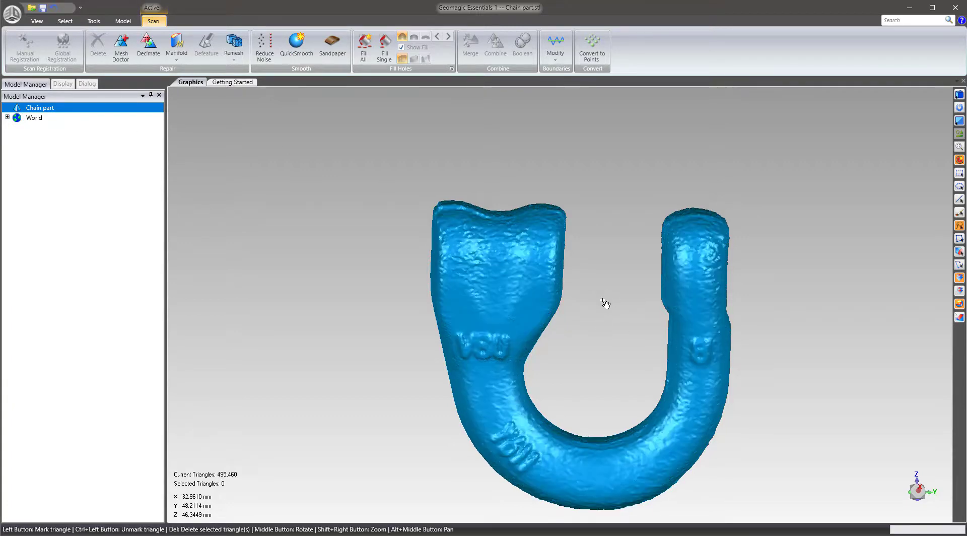
Step: Run Reduce Noise on the mesh using Prismatic shapes (aggressive) with 1 iteration and accept the result
left_click(264, 47)
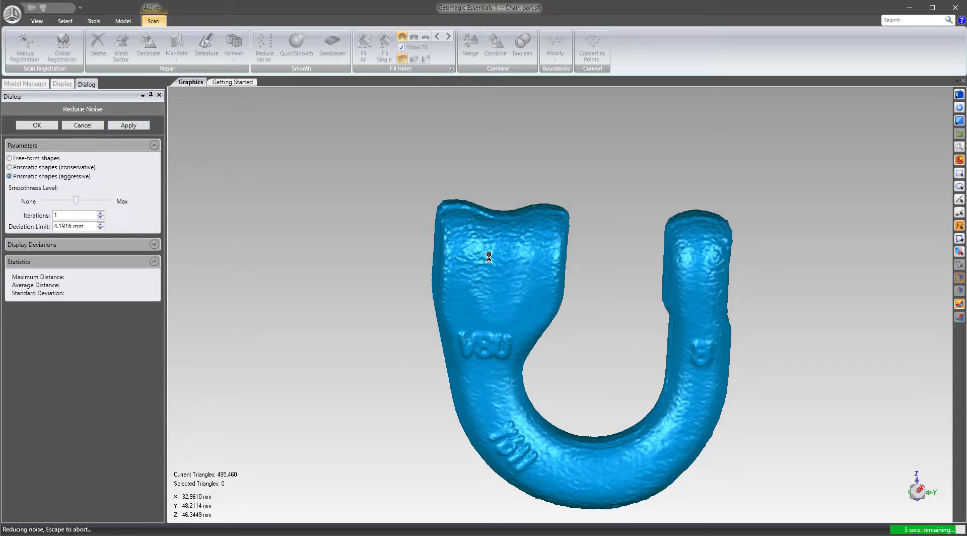
middle_click_drag(566, 277, 534, 257)
left_click(49, 127)
Step: Create a symmetry plane from a line drawn lengthwise through the middle of both legs as seen from their ends
scroll(512, 293, "down", 3)
scroll(578, 351, "up", 2)
scroll(437, 315, "down", 3)
scroll(433, 310, "down", 6)
scroll(490, 332, "up", 3)
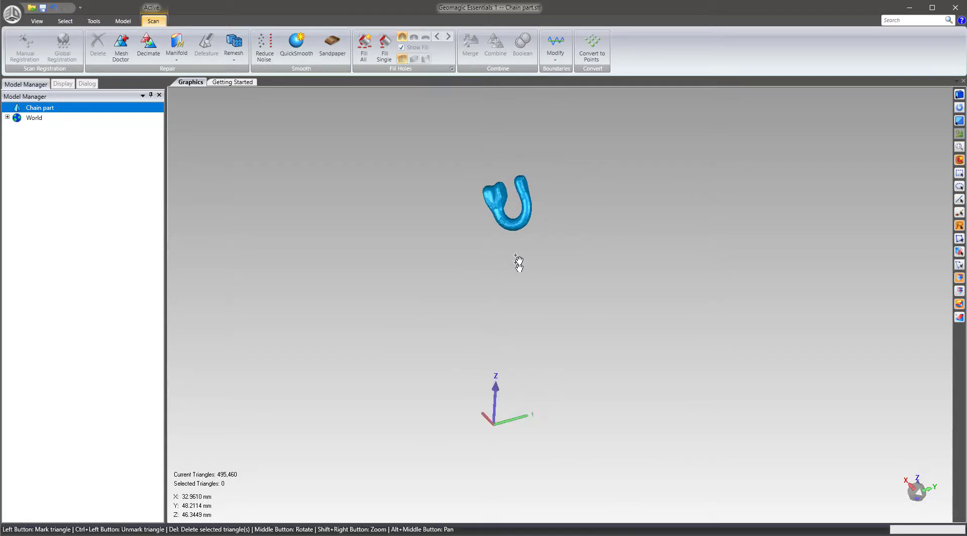
scroll(538, 199, "up", 8)
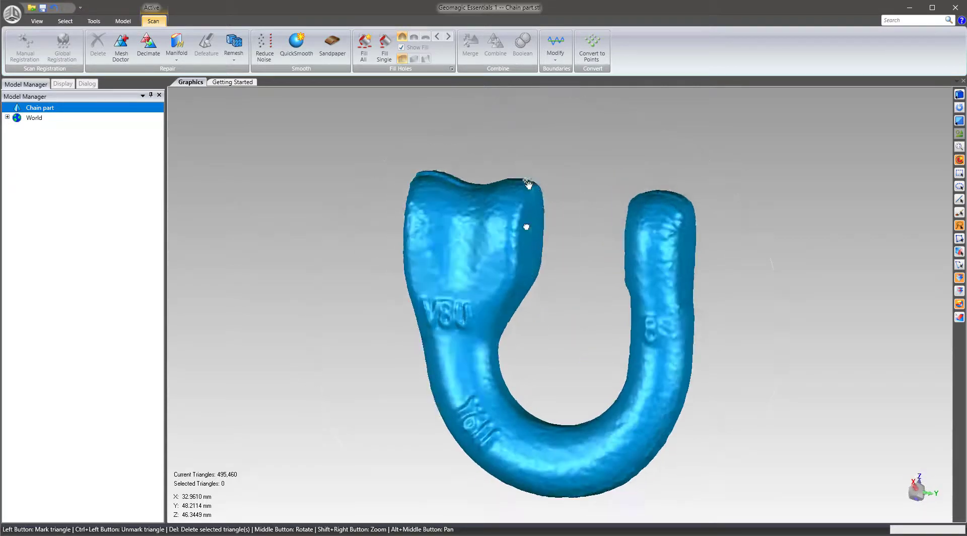
middle_click_drag(528, 184, 700, 367)
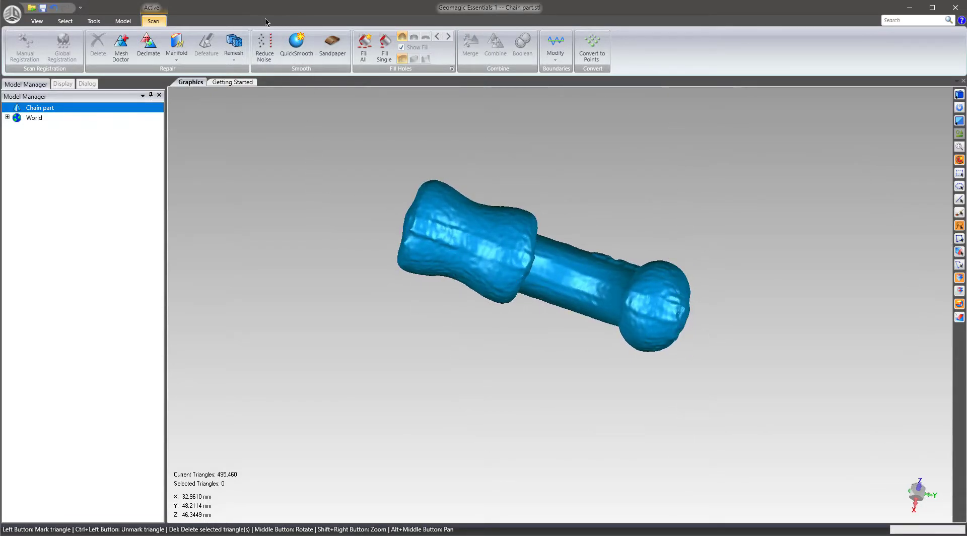
left_click(121, 21)
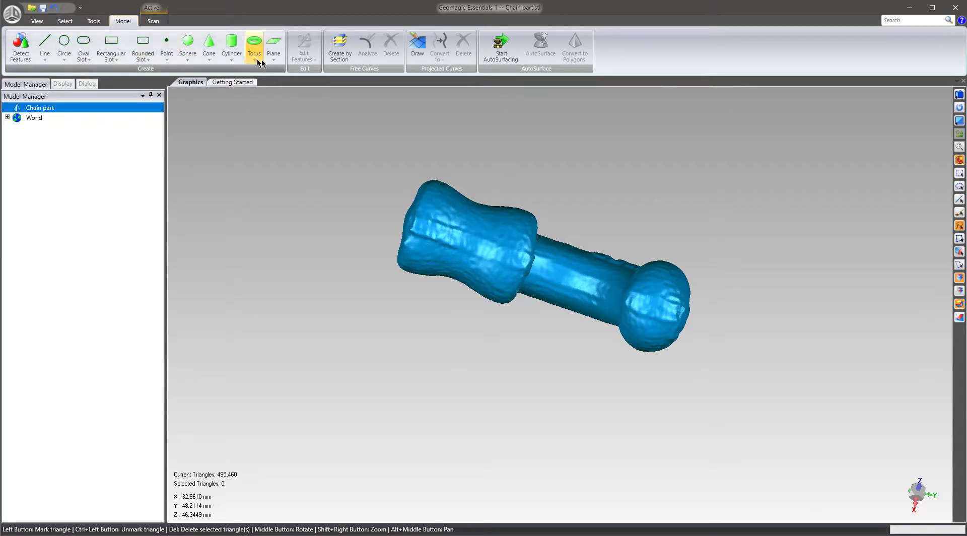
left_click(273, 50)
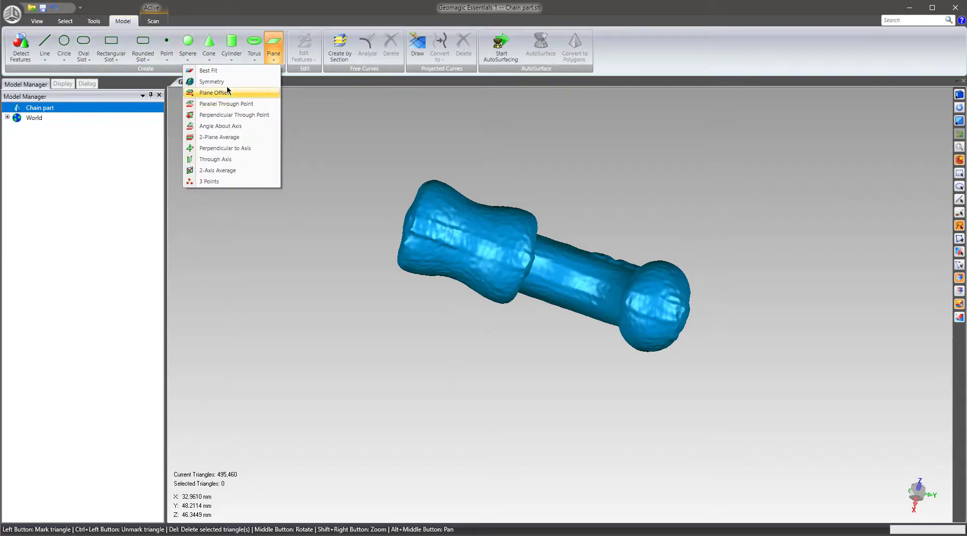
left_click(212, 81)
mouse_move(398, 219)
left_mouse_down()
mouse_move(686, 330)
mouse_move(771, 345)
left_mouse_up()
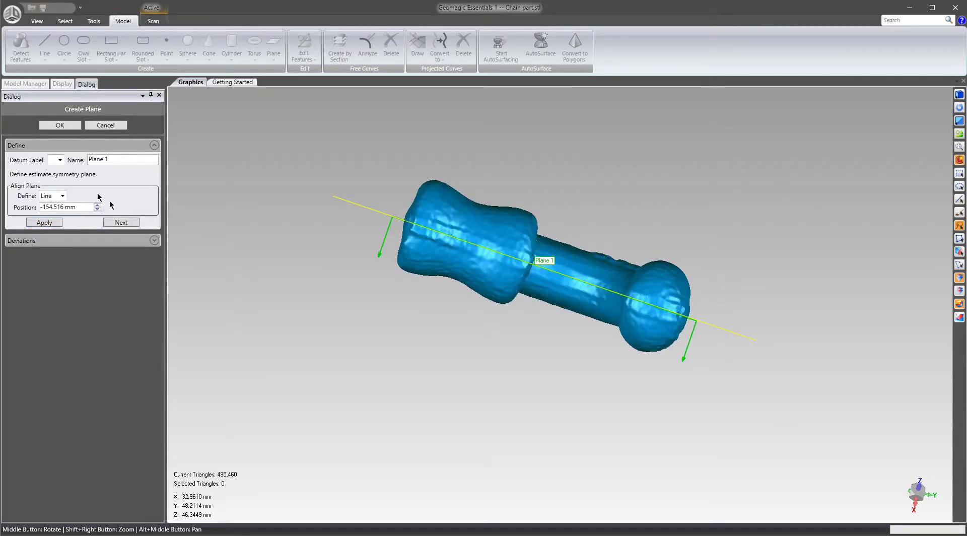
left_click(60, 125)
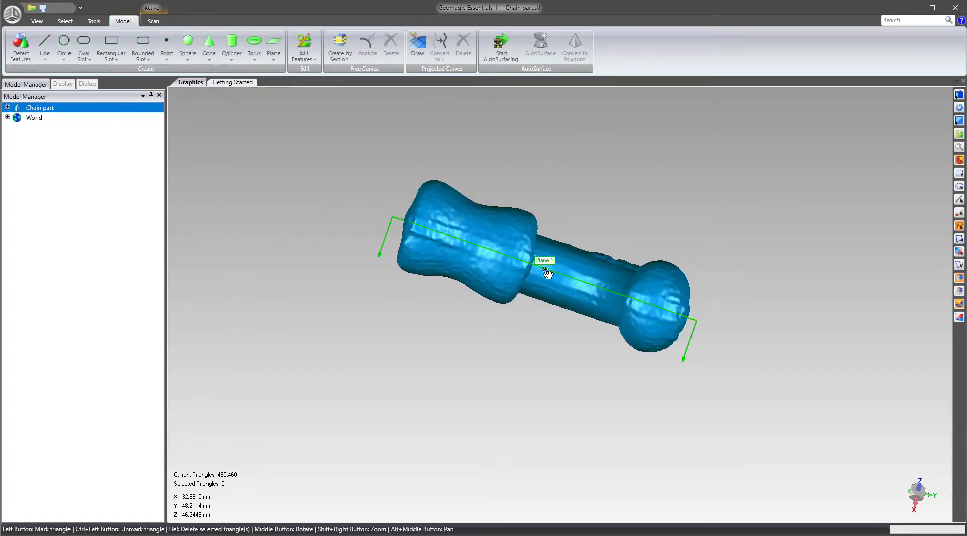
Step: Mark the triangles on the front of the wide leg's upper part with lasso selections
middle_click_drag(547, 270, 498, 181)
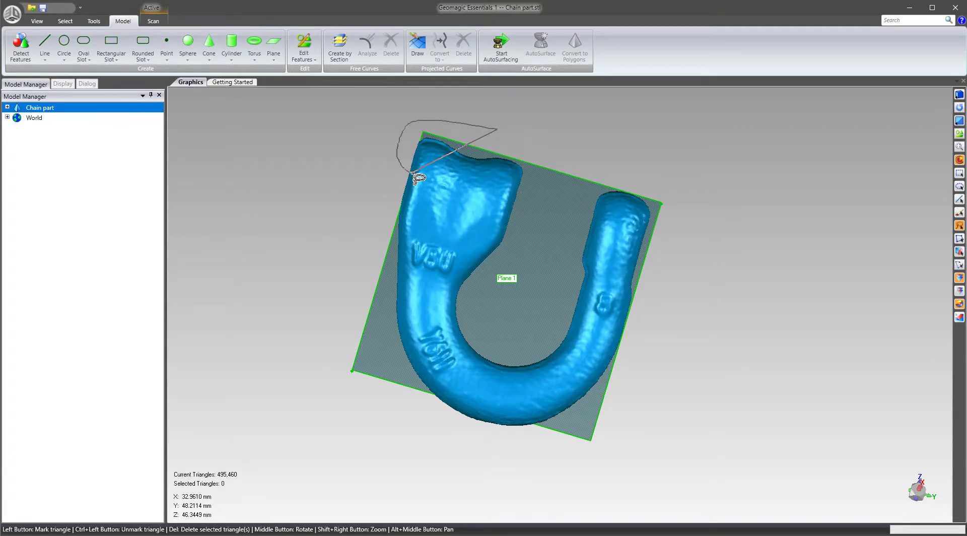
left_click_drag(547, 208, 546, 206)
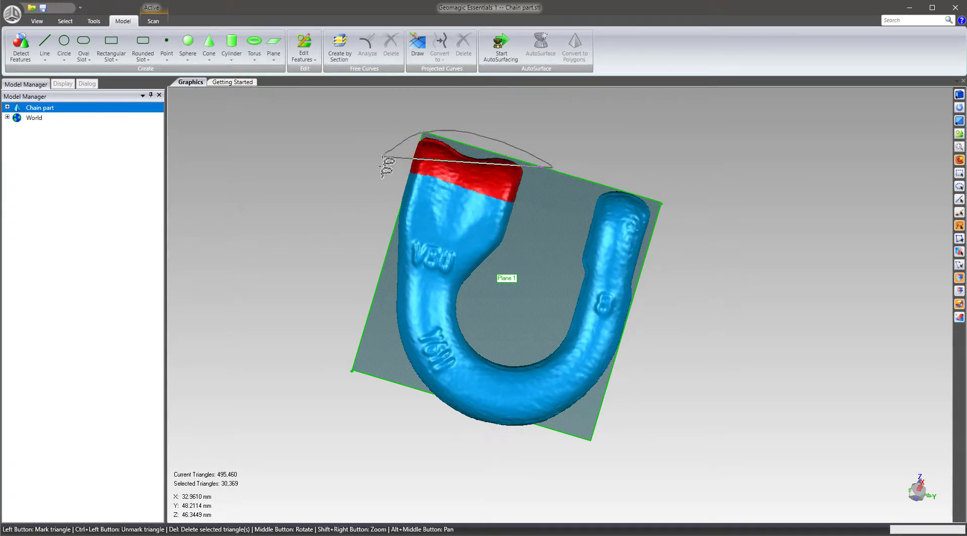
left_click_drag(383, 156, 441, 227)
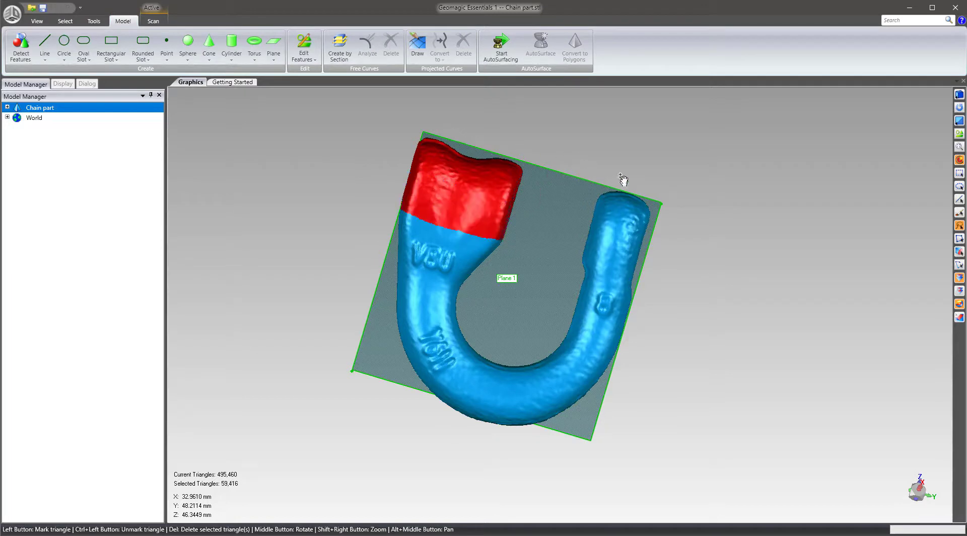
left_click_drag(660, 269, 627, 155)
mouse_move(626, 155)
middle_mouse_down()
mouse_move(557, 162)
mouse_move(588, 186)
middle_mouse_up()
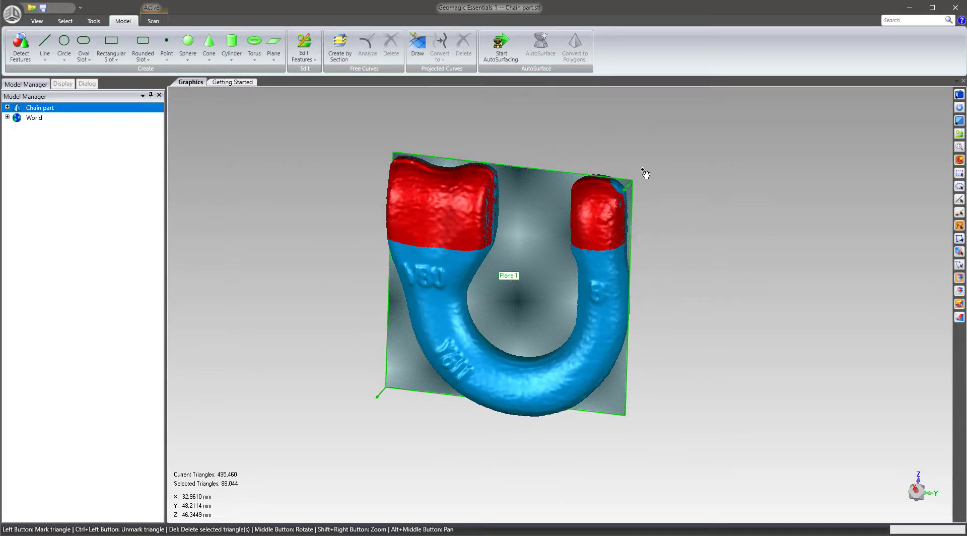
left_click_drag(581, 239, 670, 224, "ctrl")
left_click_drag(562, 182, 719, 220, "ctrl")
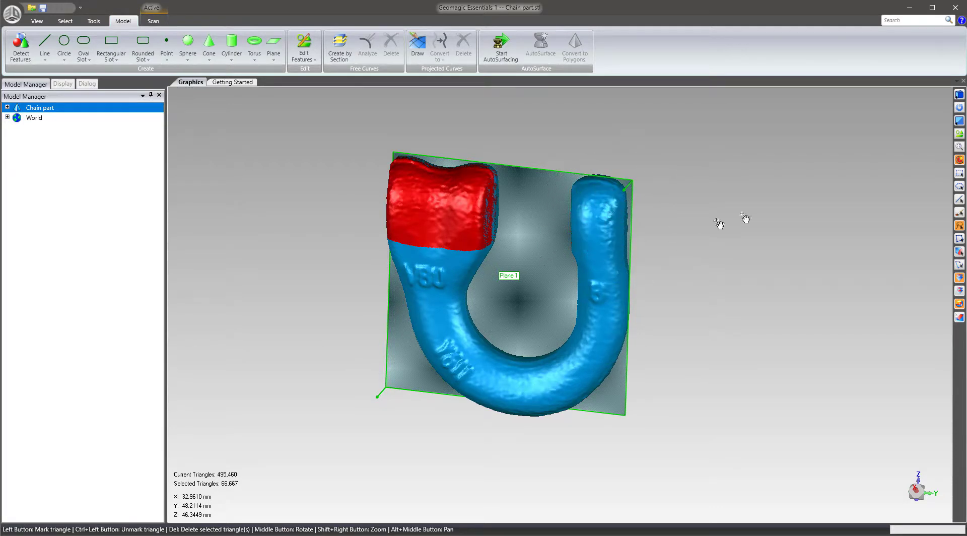
middle_click_drag(705, 270, 638, 176)
left_click_drag(616, 278, 615, 279, "ctrl")
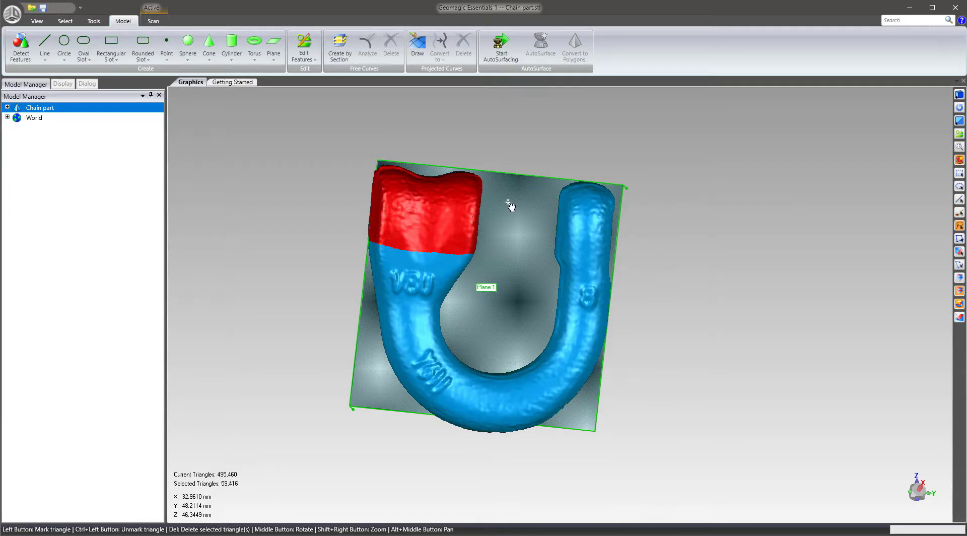
Step: Create a second symmetry plane along the wide leg's centreline, fitted to a selected band around that leg's upper end
middle_click_drag(417, 203, 459, 181)
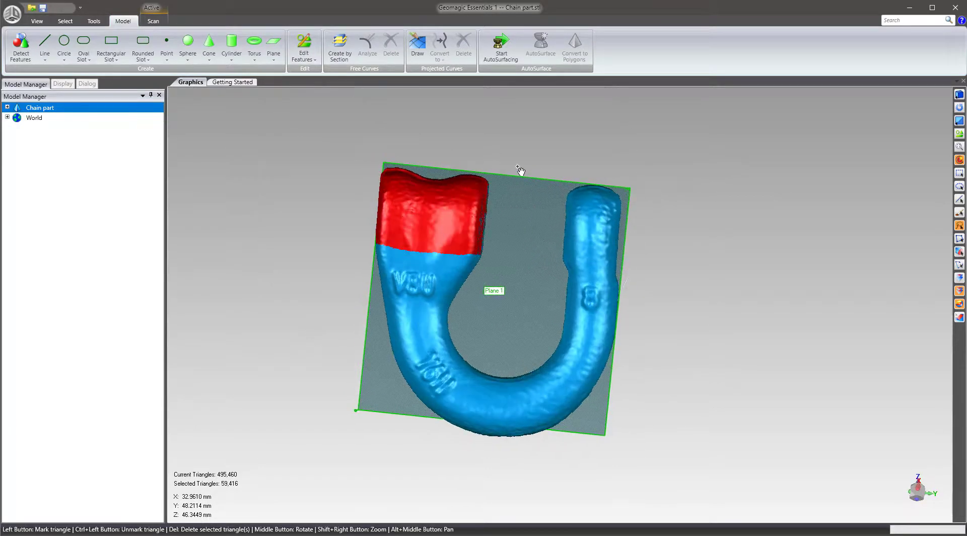
left_click_drag(371, 167, 371, 244)
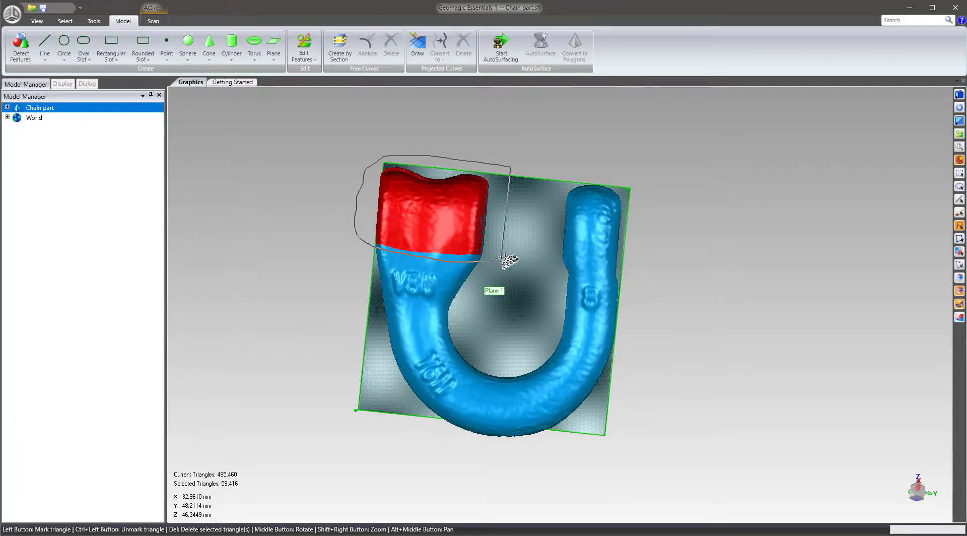
middle_click_drag(458, 193, 375, 204)
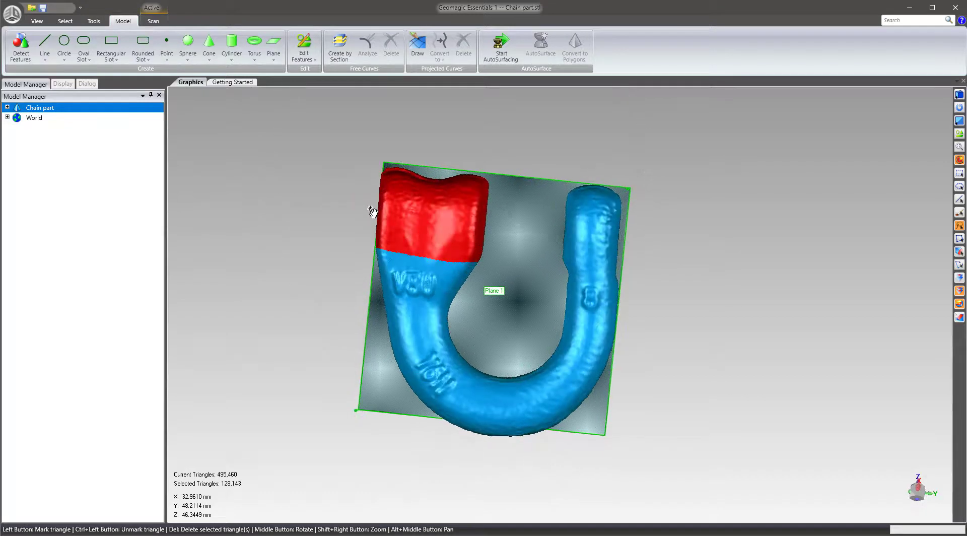
left_click_drag(522, 221, 505, 214, "ctrl")
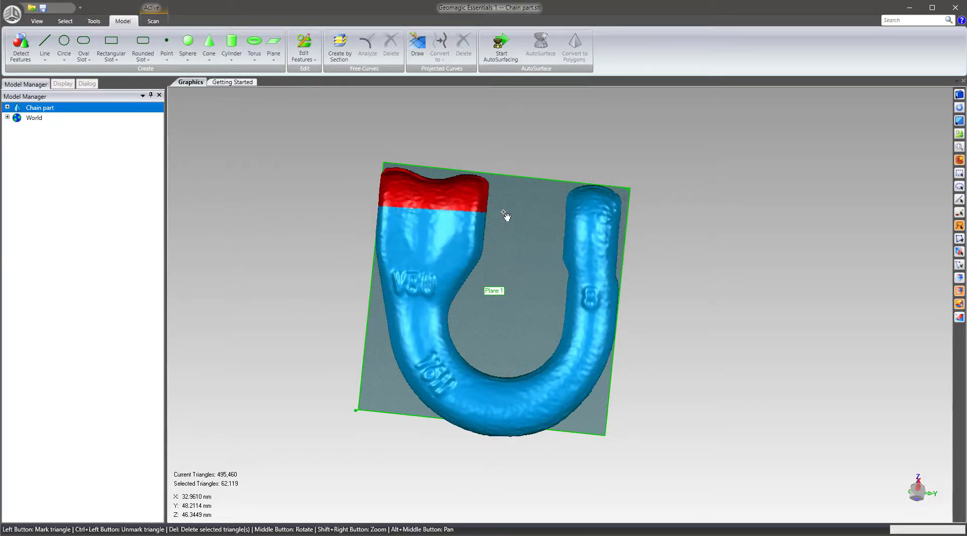
mouse_move(505, 214)
middle_mouse_down()
mouse_move(356, 225)
mouse_move(613, 233)
mouse_move(586, 249)
mouse_move(493, 172)
mouse_move(442, 156)
mouse_move(559, 193)
mouse_move(552, 199)
middle_mouse_up()
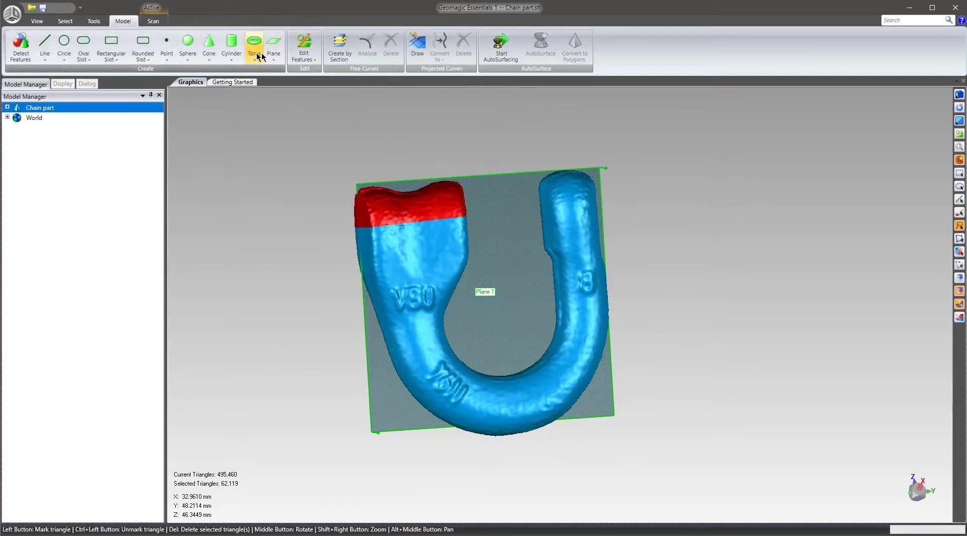
left_click(279, 60)
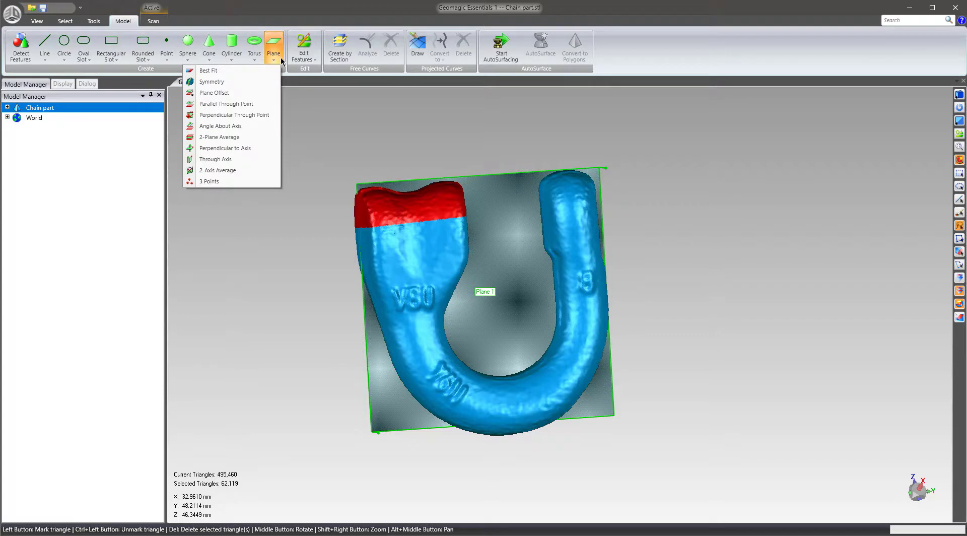
left_click(239, 83)
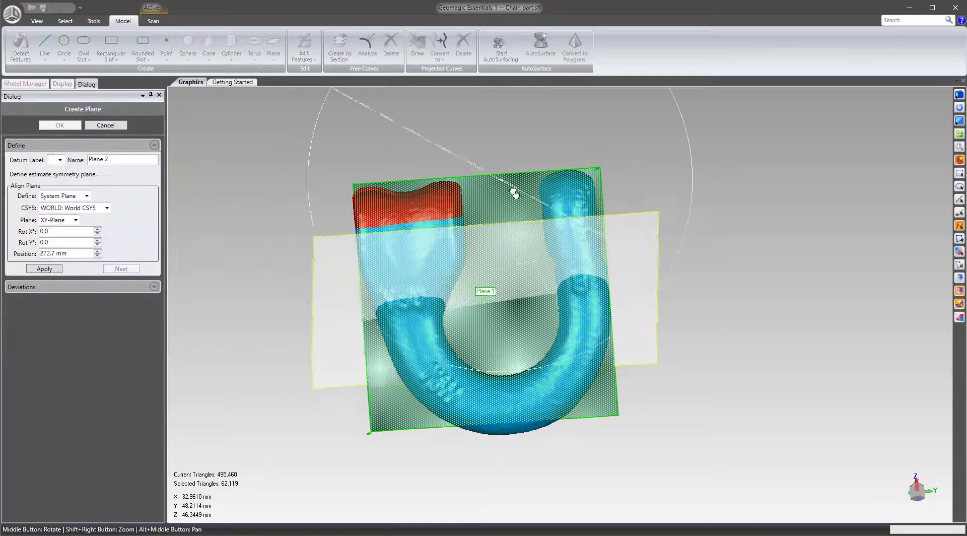
left_click_drag(400, 153, 405, 223)
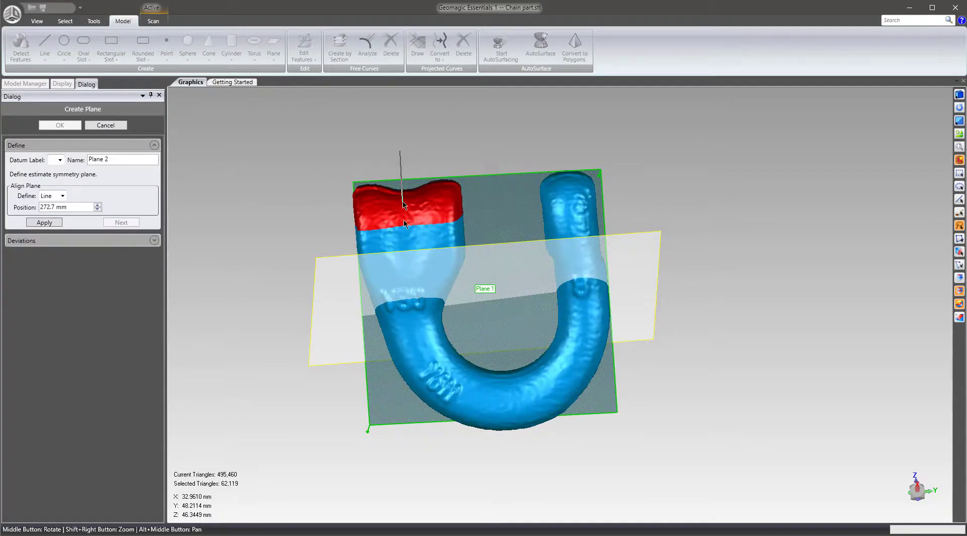
left_click_drag(412, 258, 412, 260)
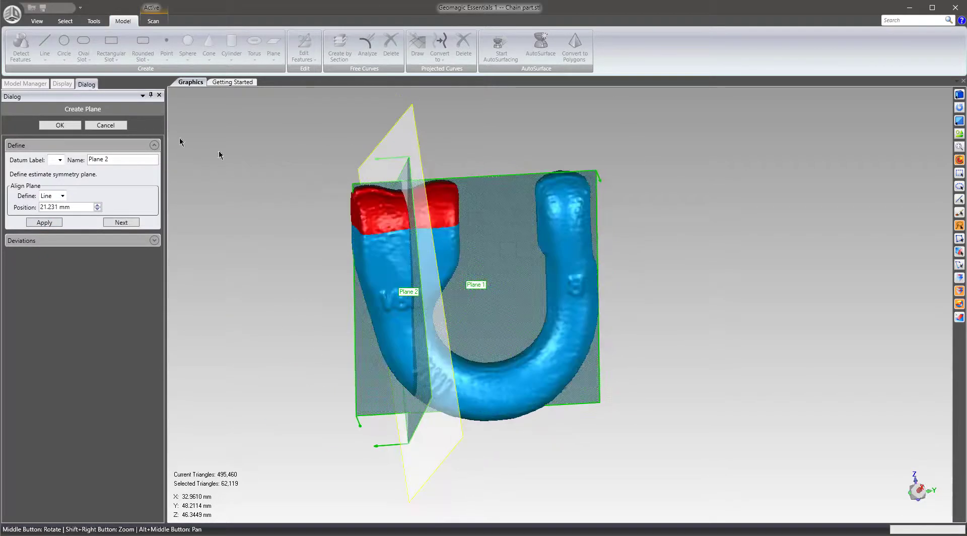
key("Return")
Step: Create a Rotational Axis line fitted to the selected upper ends of both legs
scroll(479, 220, "down", 3)
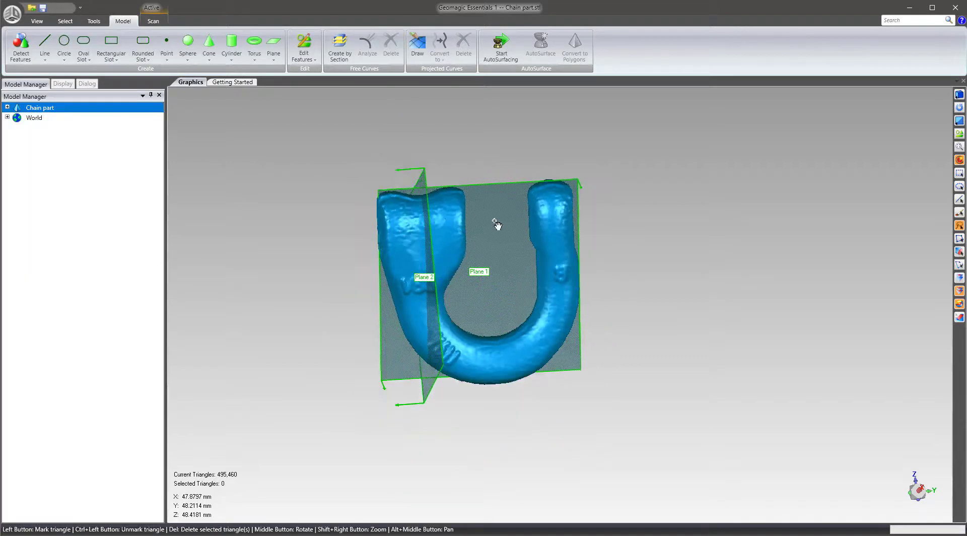
mouse_move(501, 240)
middle_mouse_down()
mouse_move(540, 240)
mouse_move(509, 240)
mouse_move(507, 222)
mouse_move(508, 232)
middle_mouse_up()
scroll(509, 235, "up", 3)
mouse_move(493, 263)
middle_mouse_down()
mouse_move(536, 276)
mouse_move(509, 266)
middle_mouse_up()
scroll(510, 265, "down", 2)
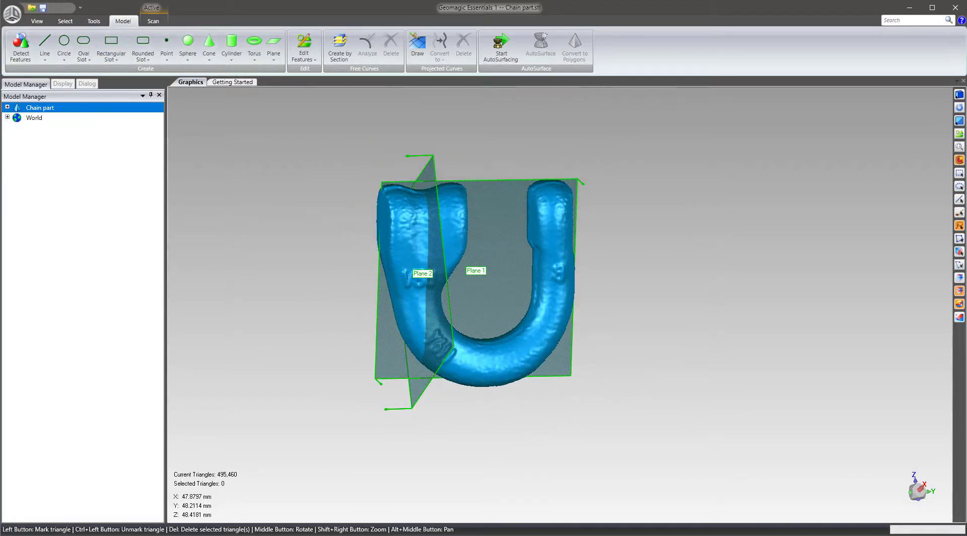
middle_click_drag(469, 283, 451, 189)
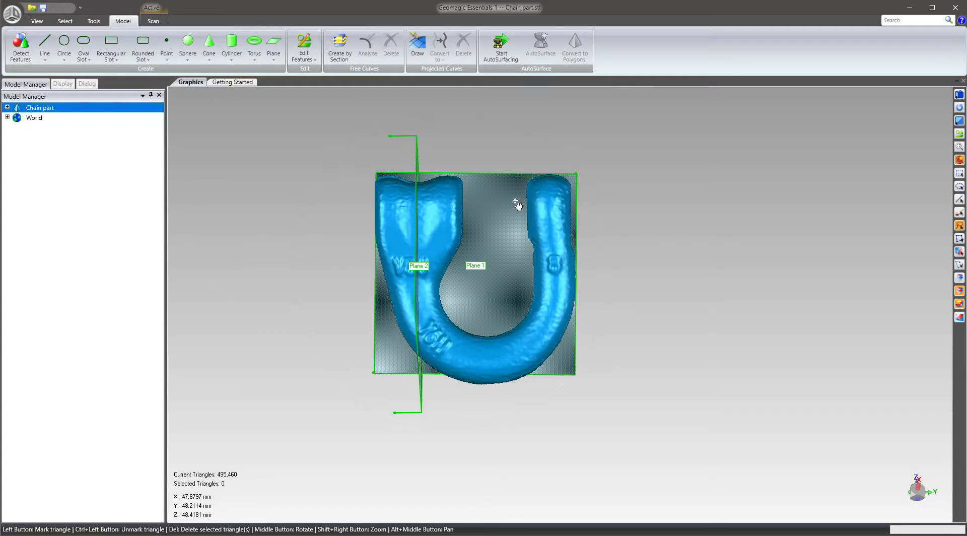
mouse_move(467, 106)
left_mouse_down()
mouse_move(622, 205)
mouse_move(612, 205)
left_mouse_up()
mouse_move(611, 205)
middle_mouse_down()
mouse_move(467, 214)
mouse_move(679, 222)
mouse_move(529, 237)
middle_mouse_up()
left_click(45, 60)
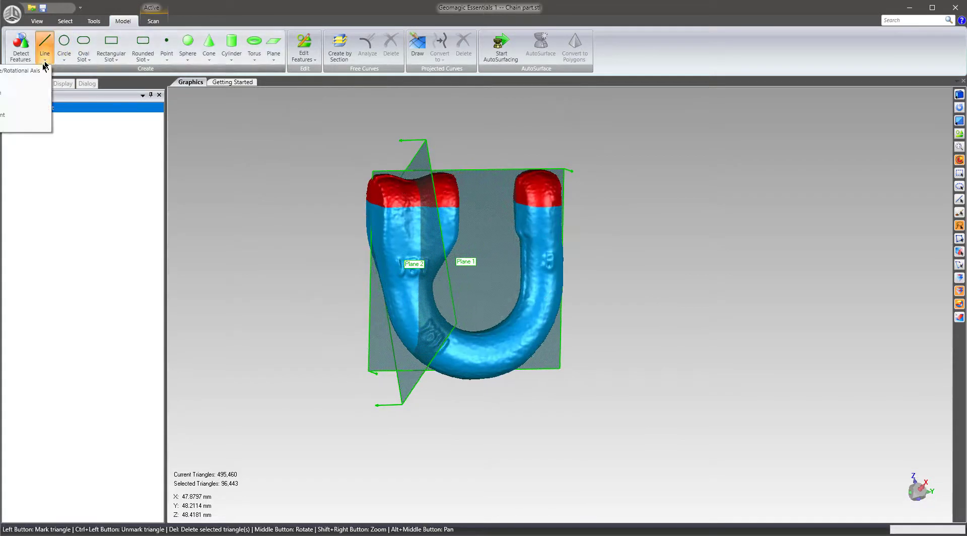
left_click(2, 71)
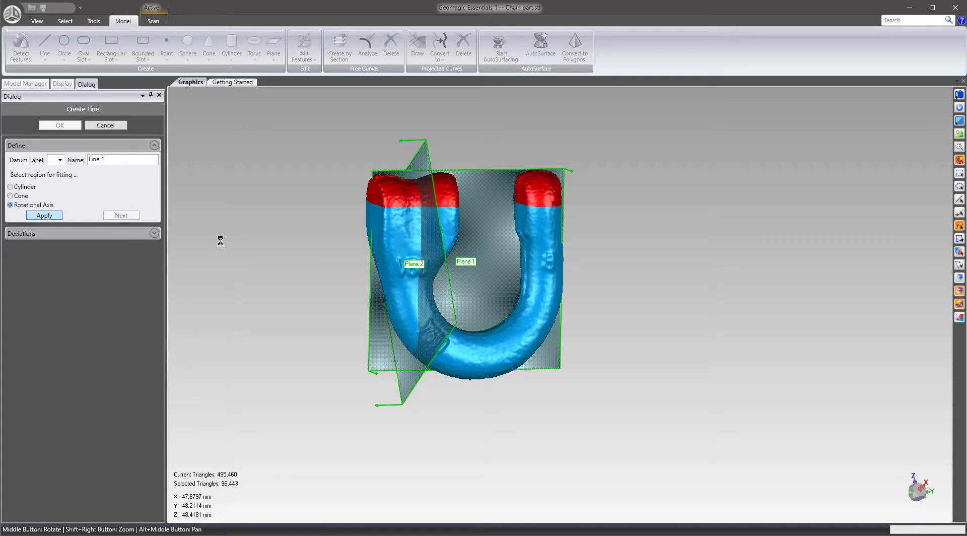
middle_click_drag(493, 252, 453, 201)
scroll(512, 181, "up", 3)
left_click(60, 125)
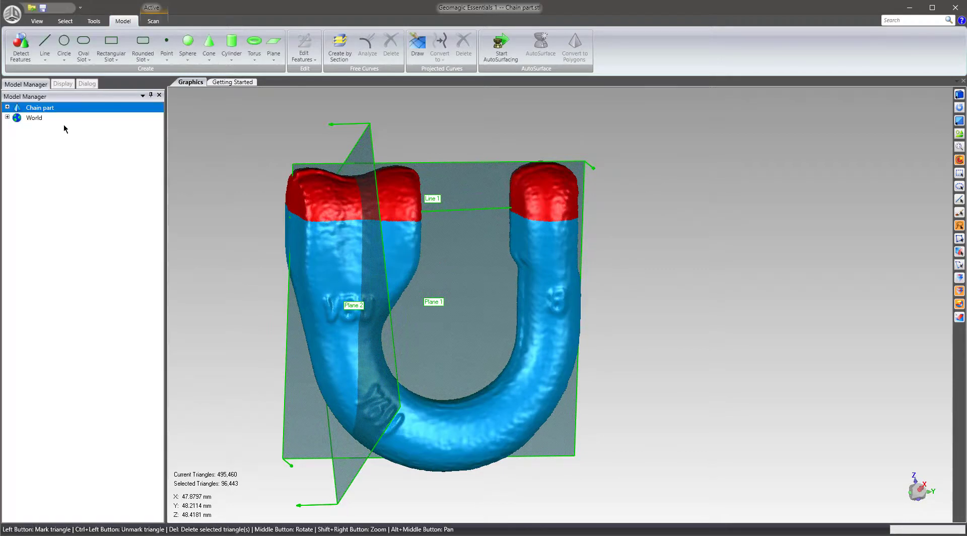
Step: Start aligning the chain part to the world and pair the XZ Plane with Plane 1
mouse_move(650, 232)
middle_mouse_down()
mouse_move(583, 259)
mouse_move(615, 263)
mouse_move(638, 217)
middle_mouse_up()
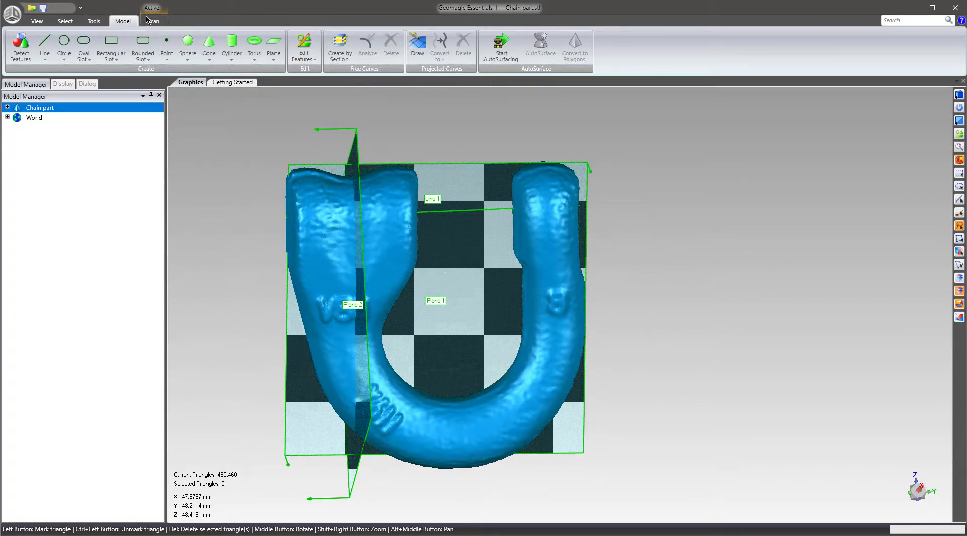
left_click(93, 21)
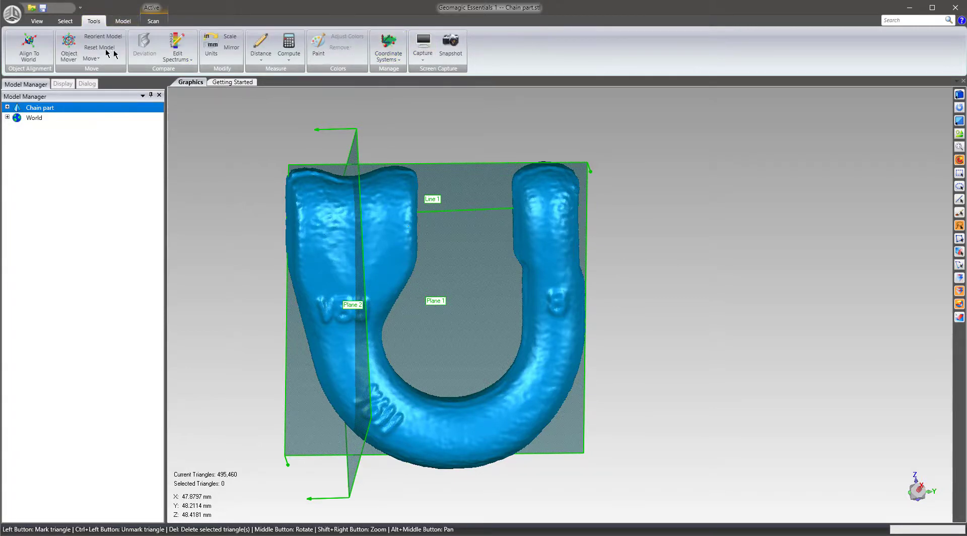
left_click(29, 44)
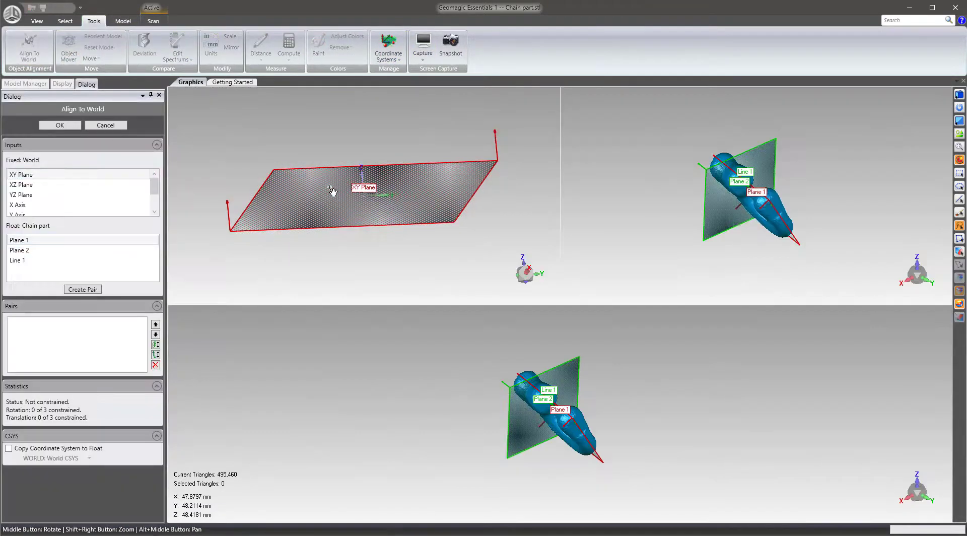
scroll(358, 170, "up", 3)
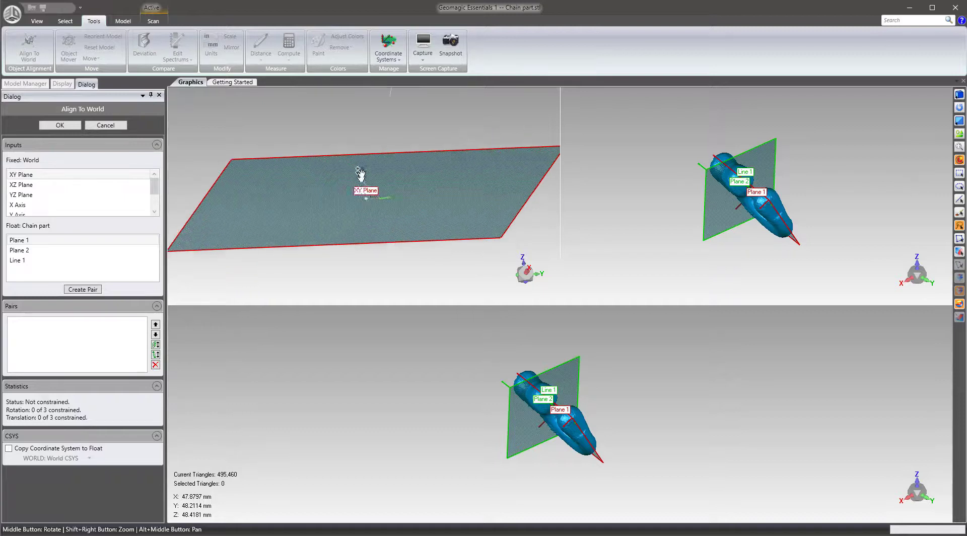
middle_click_drag(373, 173, 351, 190)
scroll(358, 227, "down", 3)
middle_click_drag(352, 249, 423, 267)
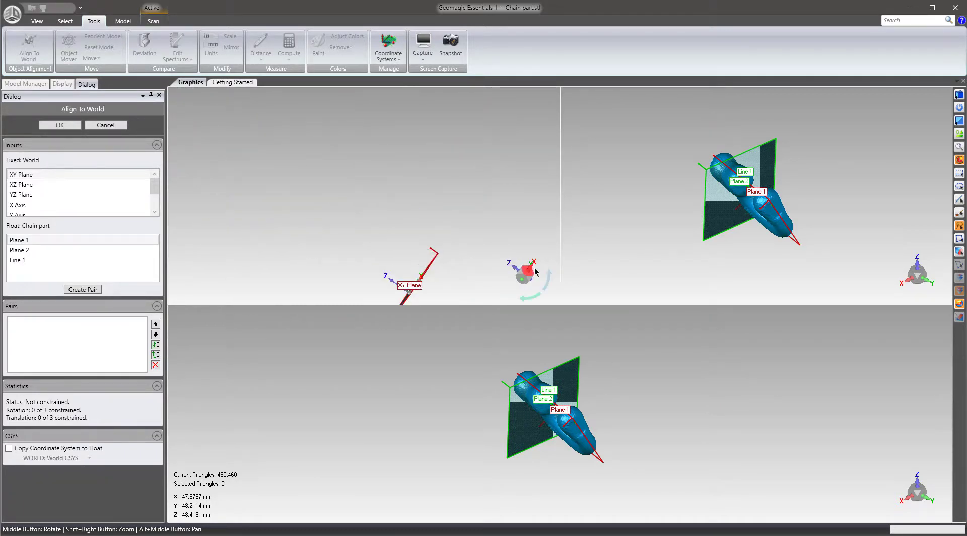
middle_click_drag(789, 192, 811, 148)
middle_click_drag(628, 452, 598, 434)
mouse_move(786, 207)
middle_mouse_down()
mouse_move(790, 197)
mouse_move(781, 226)
mouse_move(808, 184)
middle_mouse_up()
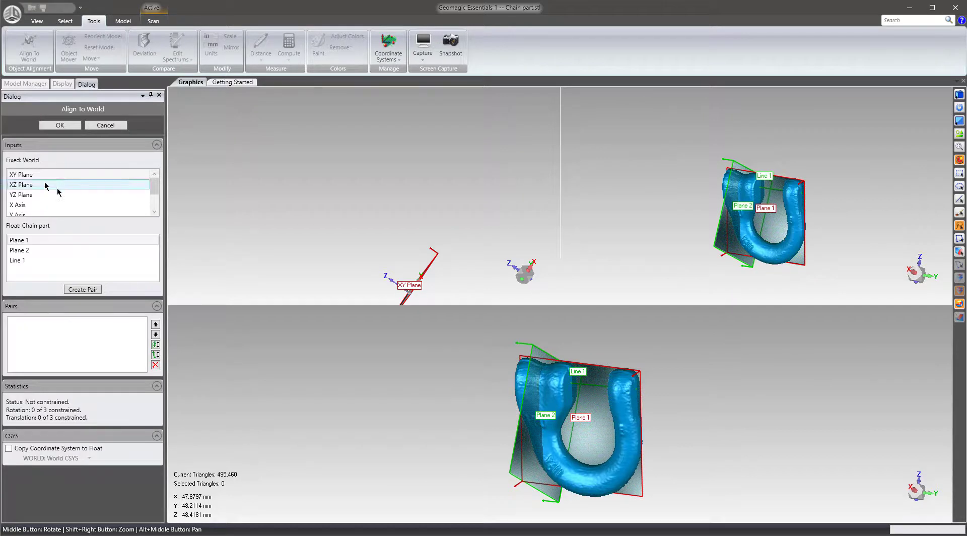
middle_click_drag(490, 258, 511, 290)
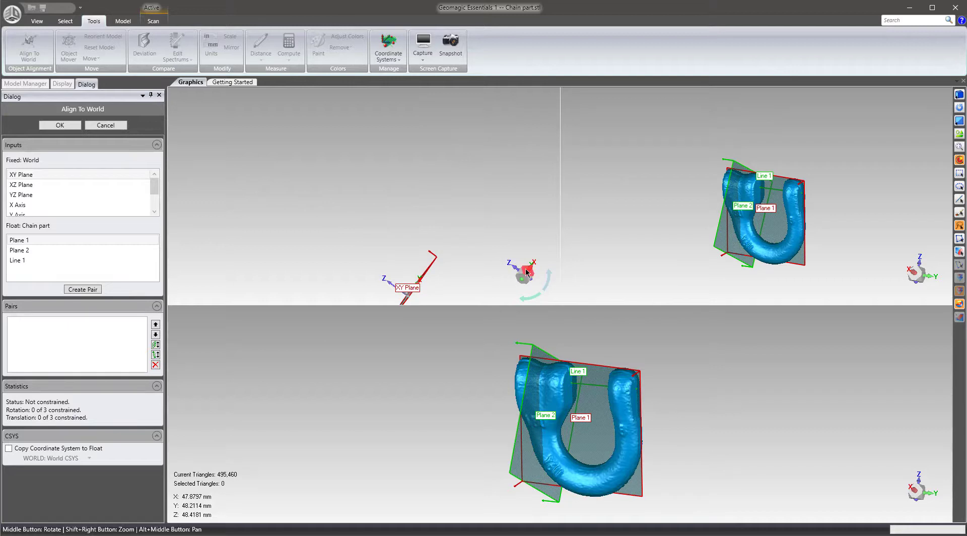
left_click(25, 186)
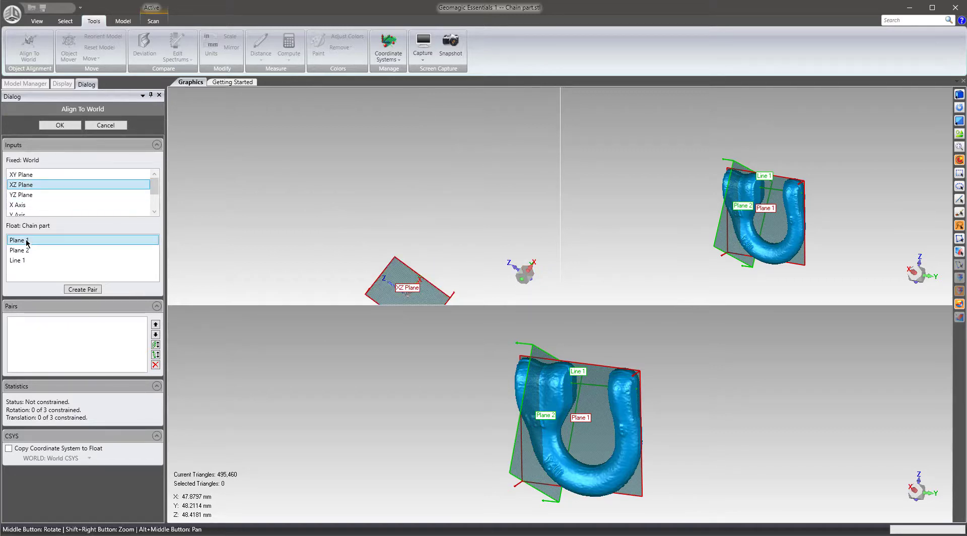
left_click(80, 289)
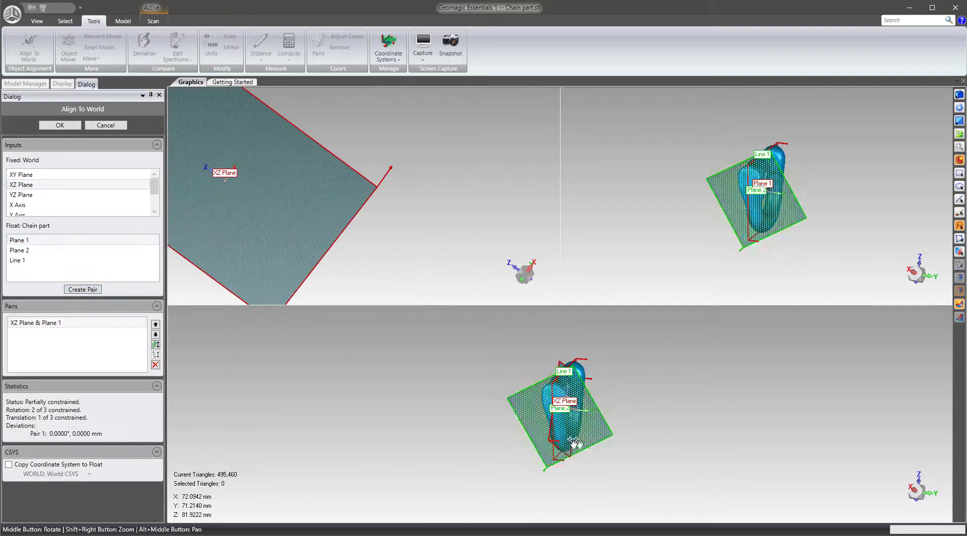
Step: Try to pair the world Origin with Plane 2 on the wide leg
middle_click_drag(498, 428, 624, 404)
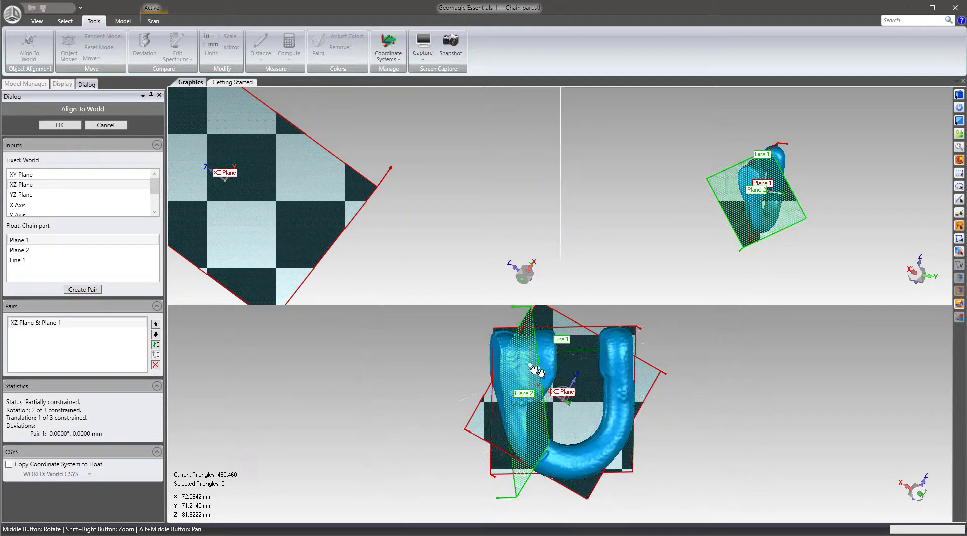
middle_click_drag(538, 360, 605, 396)
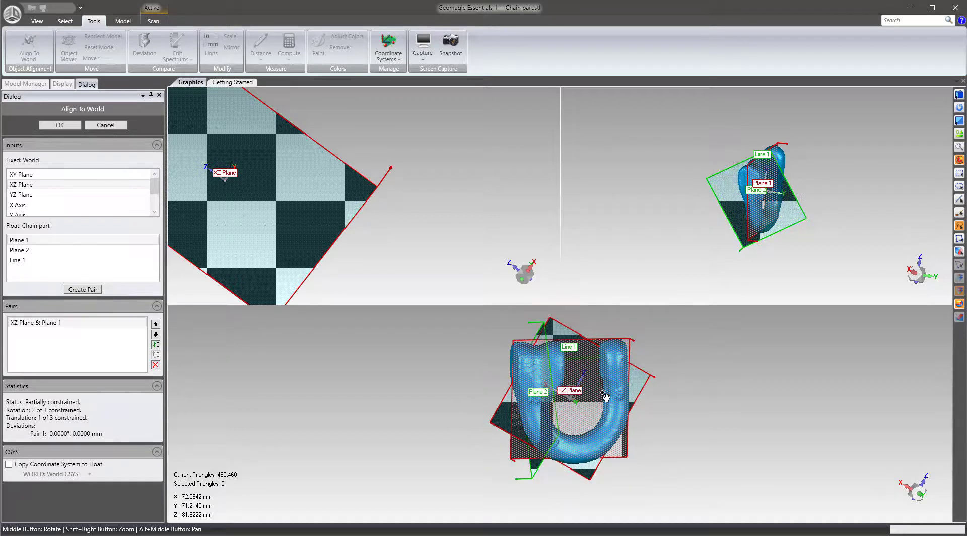
scroll(612, 393, "up", 5)
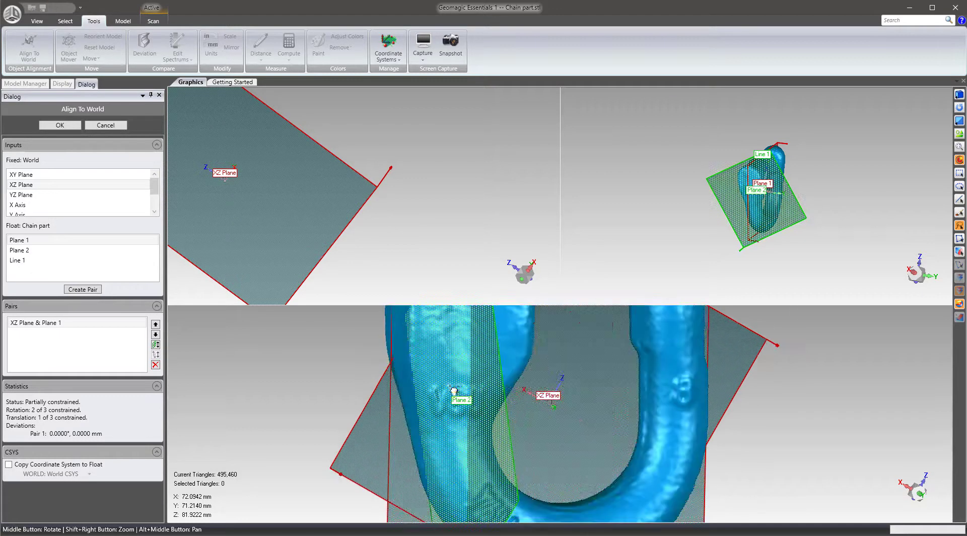
middle_click_drag(457, 326, 479, 470)
scroll(467, 408, "down", 5)
scroll(517, 424, "up", 5)
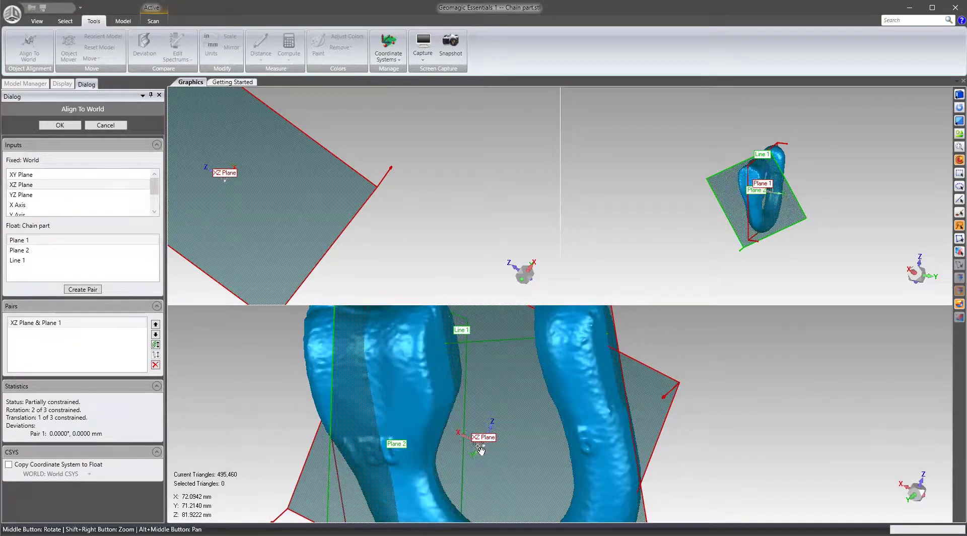
left_click(349, 405)
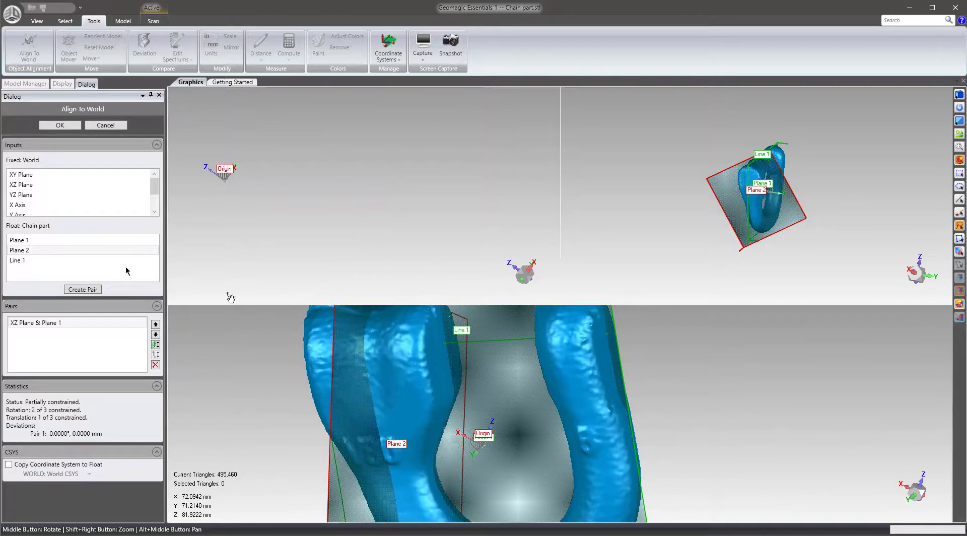
left_click(73, 290)
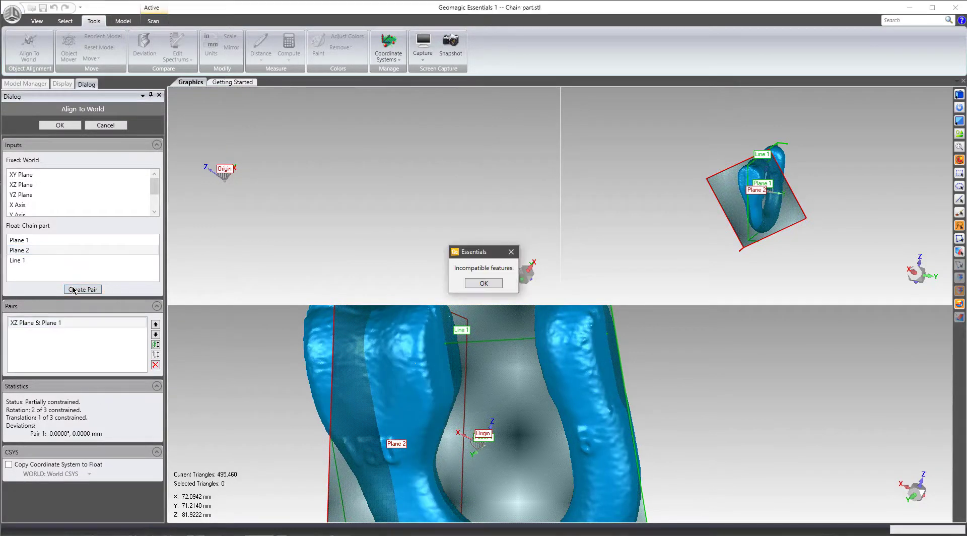
left_click(484, 283)
Step: Pair the world YZ Plane with Plane 2 of the chain part
middle_click_drag(438, 381, 505, 365)
scroll(444, 416, "up", 5)
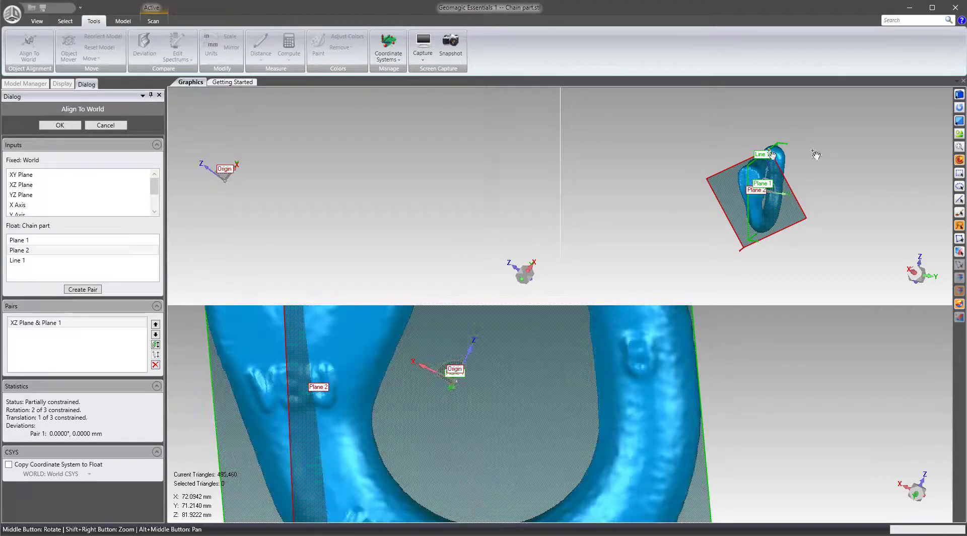
middle_click_drag(285, 207, 316, 216)
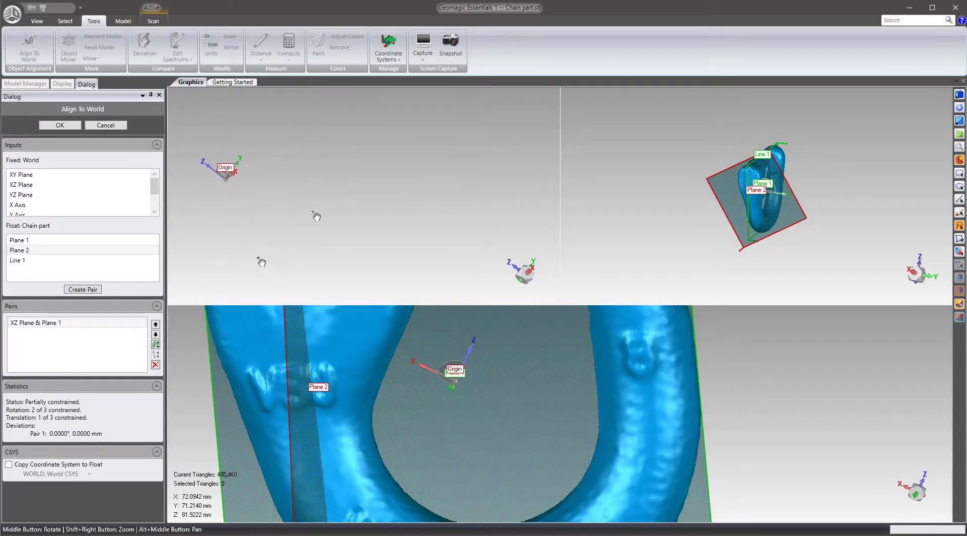
middle_click_drag(471, 131, 265, 237)
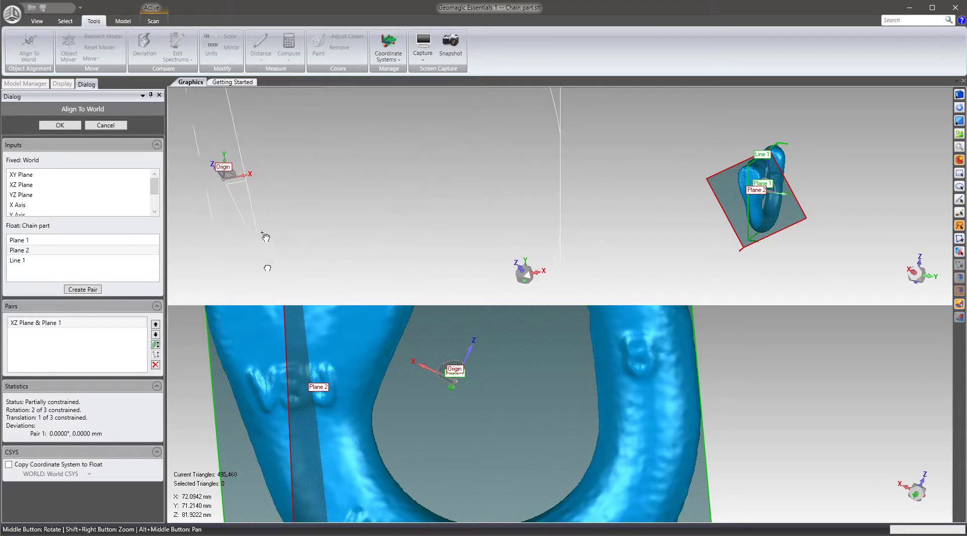
middle_click_drag(255, 167, 235, 160)
middle_click_drag(221, 178, 221, 184)
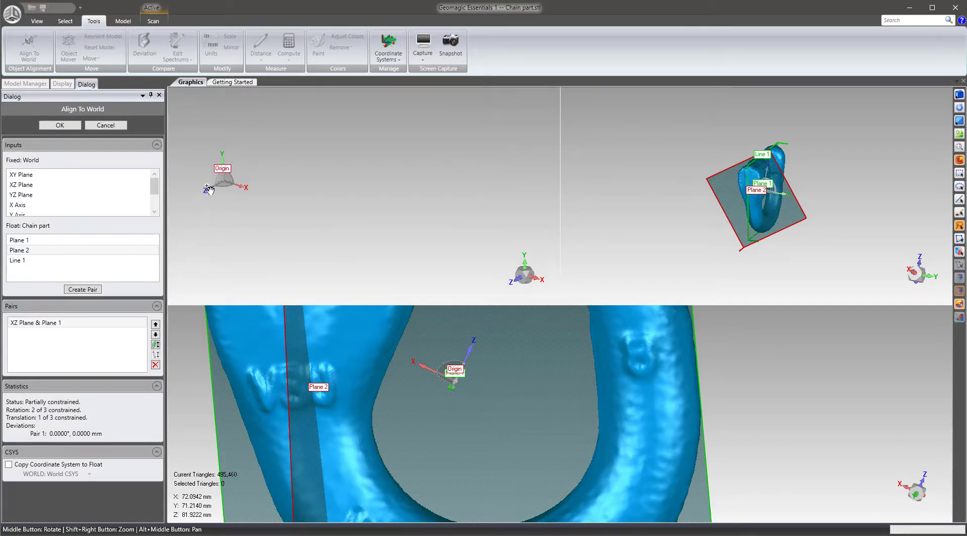
left_click(26, 196)
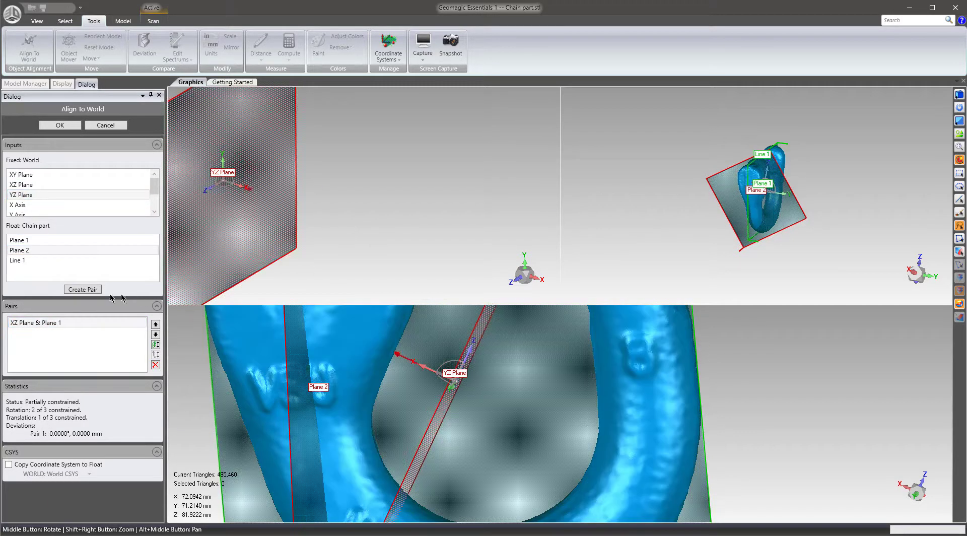
left_click(82, 289)
Step: Pair the world X Axis with Line 1 of the chain part
mouse_move(549, 363)
middle_mouse_down()
mouse_move(568, 322)
mouse_move(543, 348)
middle_mouse_up()
scroll(544, 352, "up", 2)
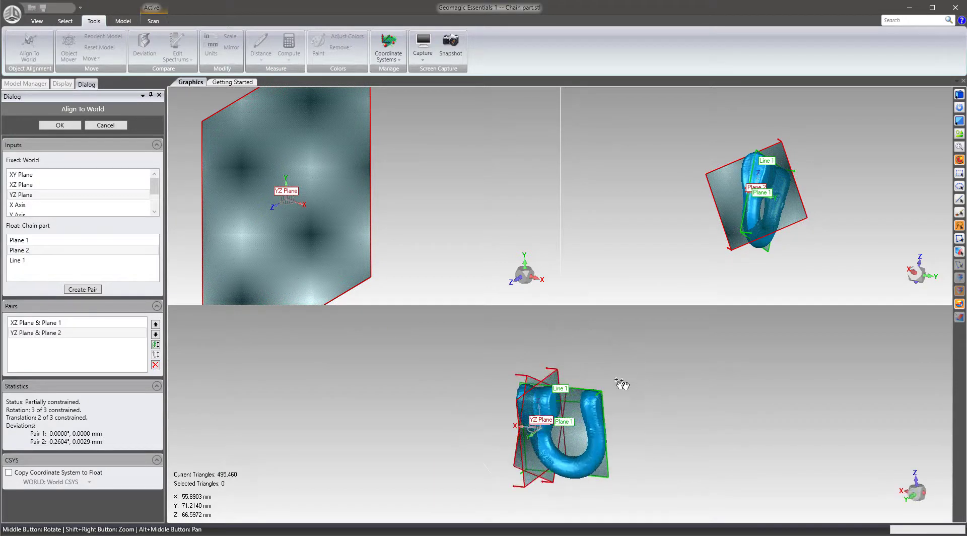
scroll(555, 393, "up", 6)
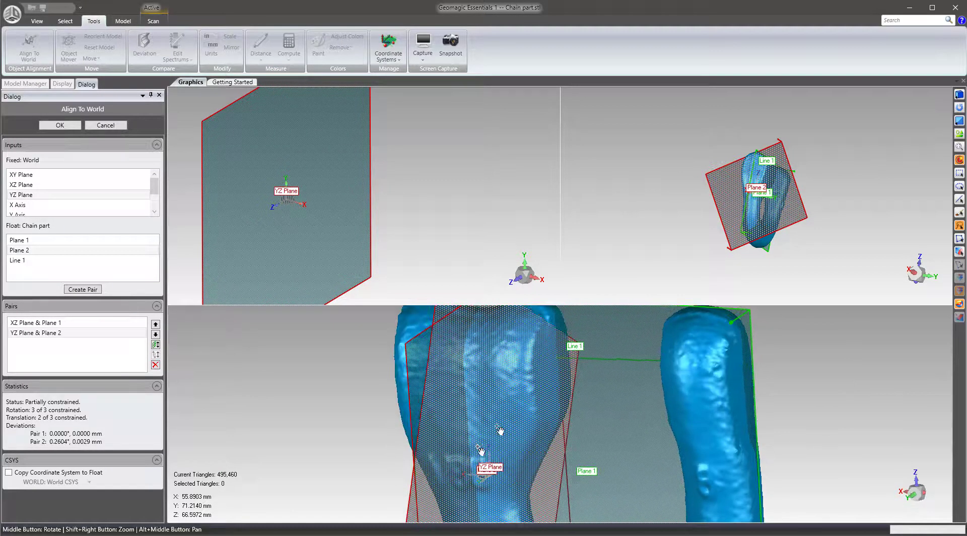
scroll(479, 461, "up", 3)
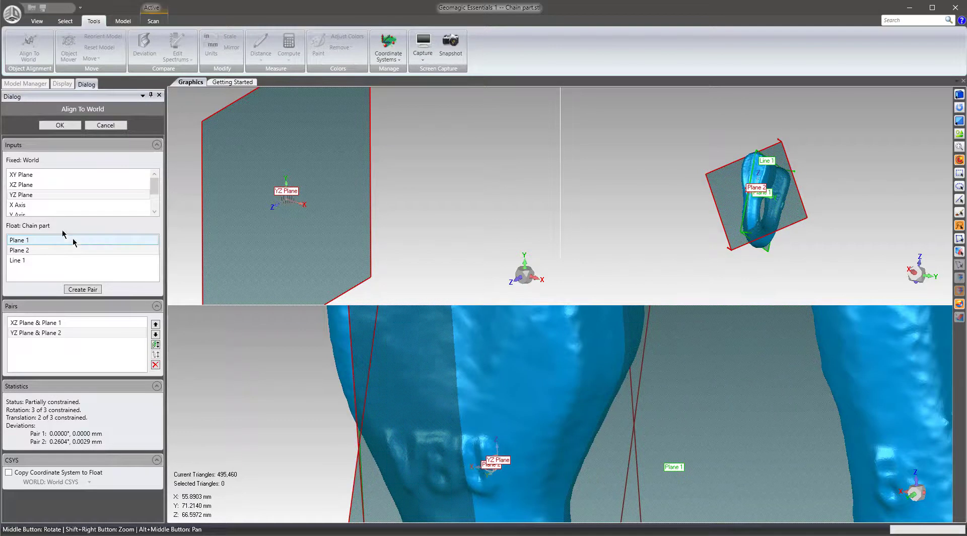
left_click(23, 260)
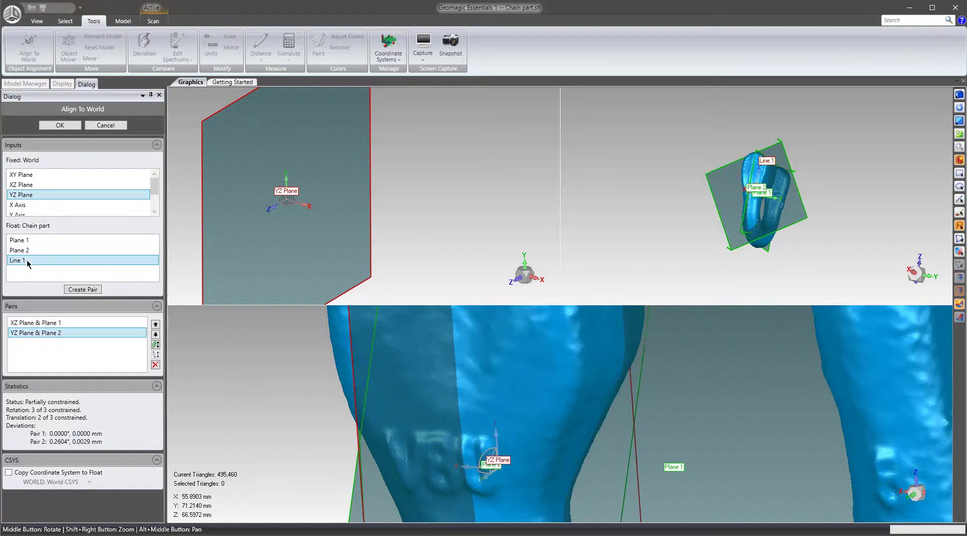
left_click(24, 206)
left_click(75, 291)
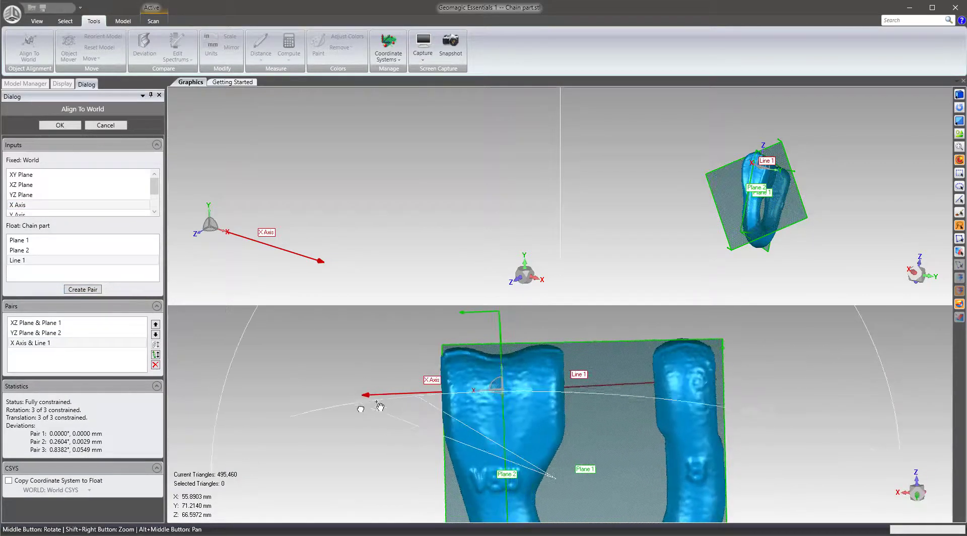
Step: Flip the direction of the X Axis and Line 1 pair and apply the alignment to the world
mouse_move(383, 347)
middle_mouse_down()
mouse_move(833, 404)
mouse_move(659, 462)
mouse_move(460, 464)
mouse_move(586, 397)
mouse_move(362, 369)
mouse_move(274, 380)
mouse_move(678, 261)
mouse_move(724, 468)
mouse_move(408, 348)
mouse_move(539, 367)
mouse_move(607, 398)
mouse_move(716, 155)
mouse_move(702, 502)
mouse_move(367, 217)
mouse_move(558, 320)
mouse_move(486, 331)
mouse_move(496, 336)
middle_mouse_up()
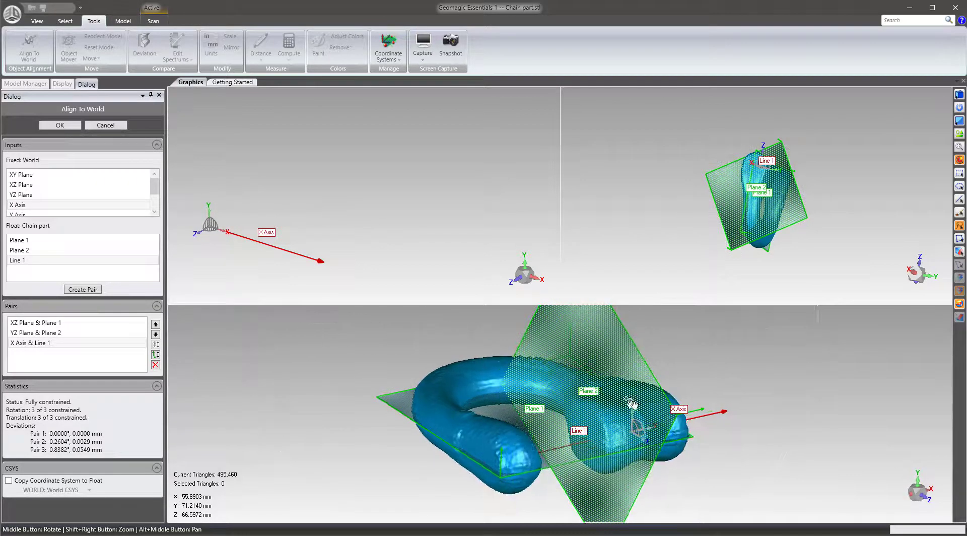
scroll(693, 434, "up", 2)
left_click(49, 345)
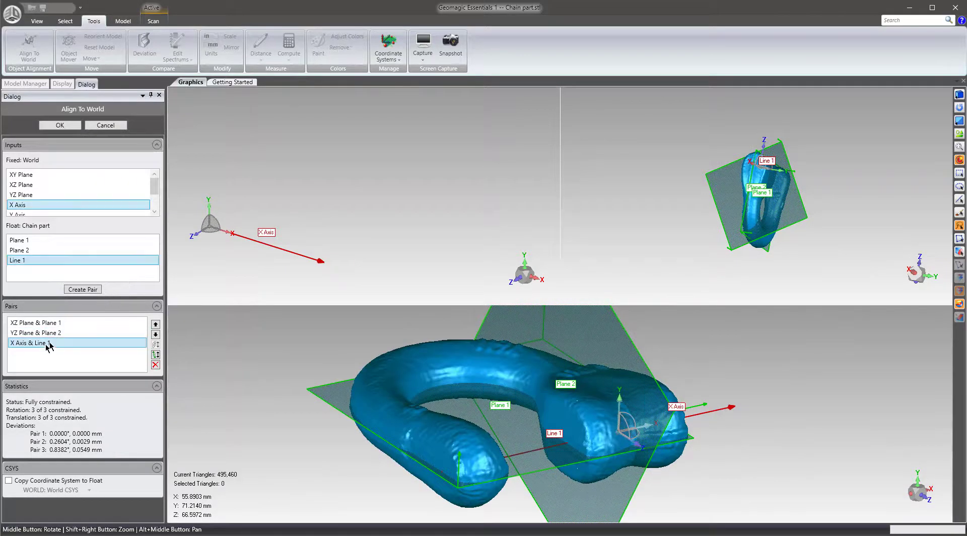
left_click(156, 353)
scroll(540, 411, "down", 5)
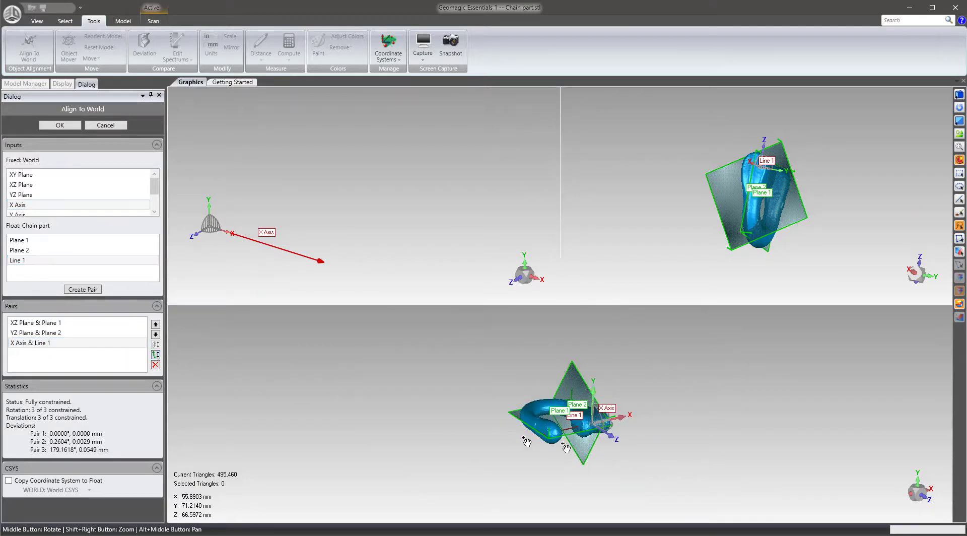
scroll(541, 411, "up", 5)
scroll(541, 411, "up", 3)
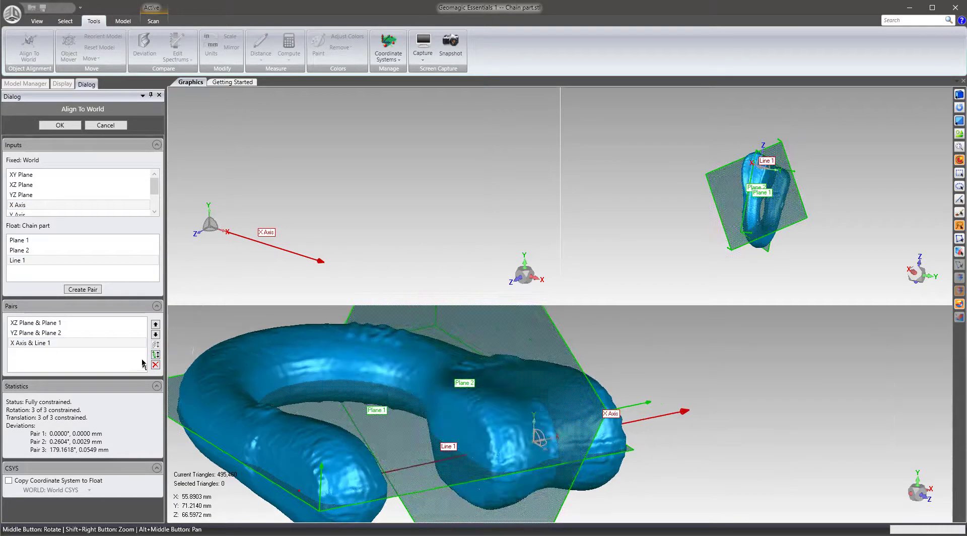
left_click(60, 125)
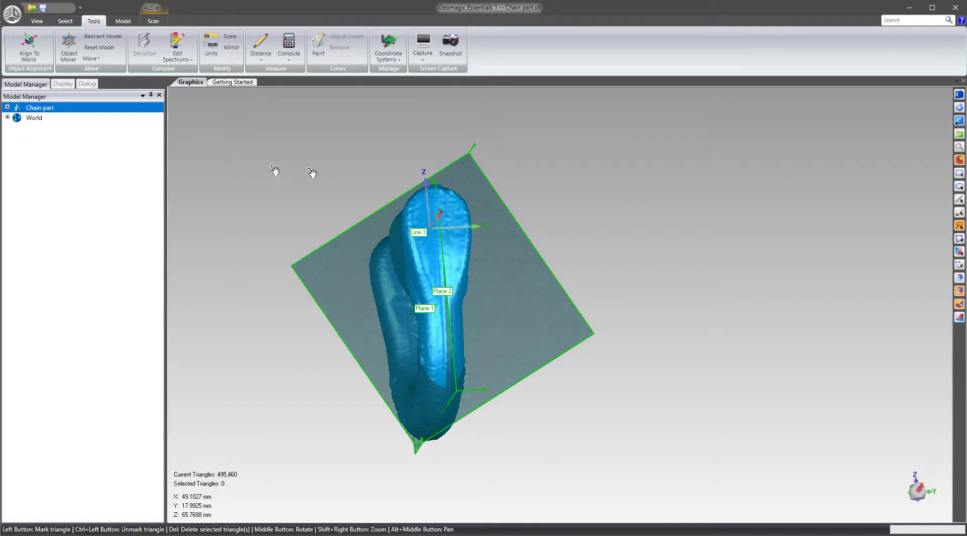
Step: Hide the reference planes and line, and inspect the aligned chain part along the world axes
middle_click_drag(393, 334, 963, 115)
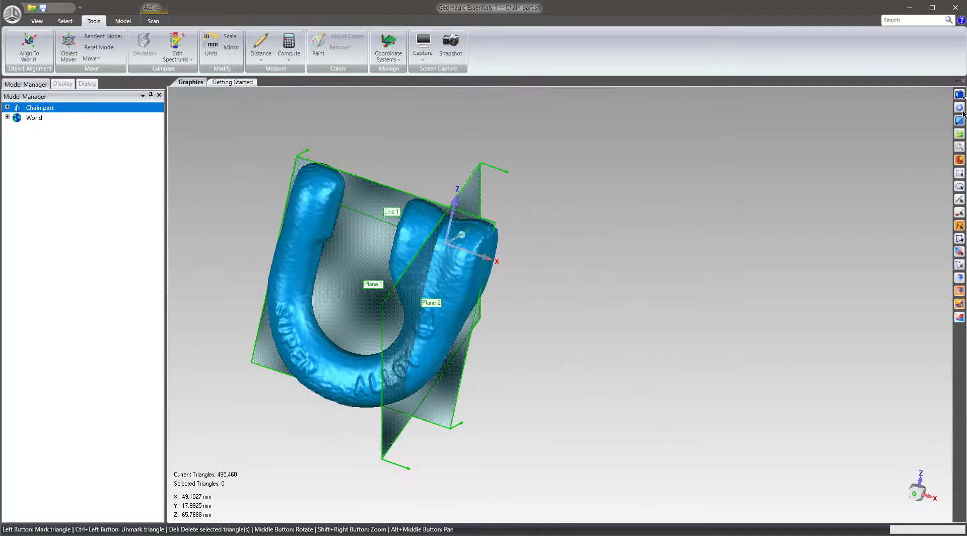
left_click(960, 134)
left_click(916, 496)
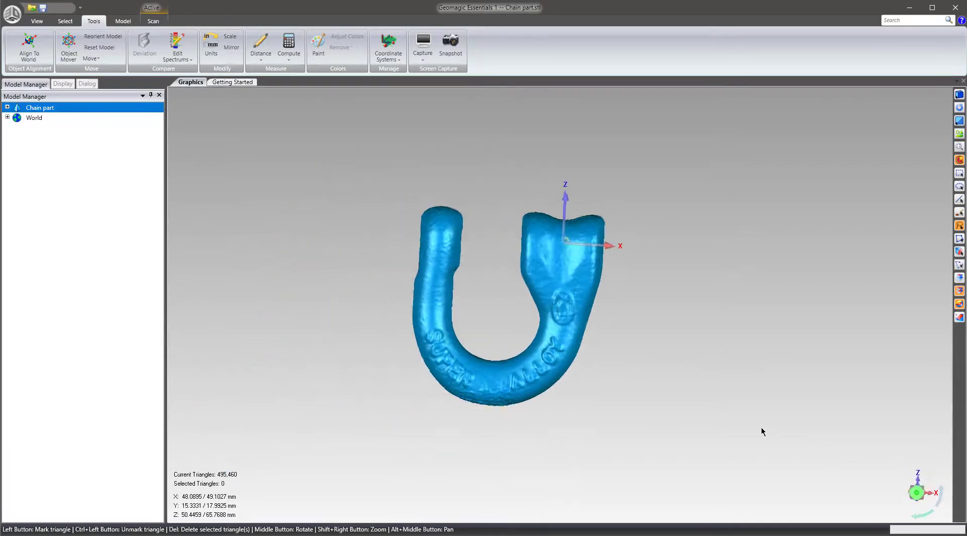
left_click(922, 499)
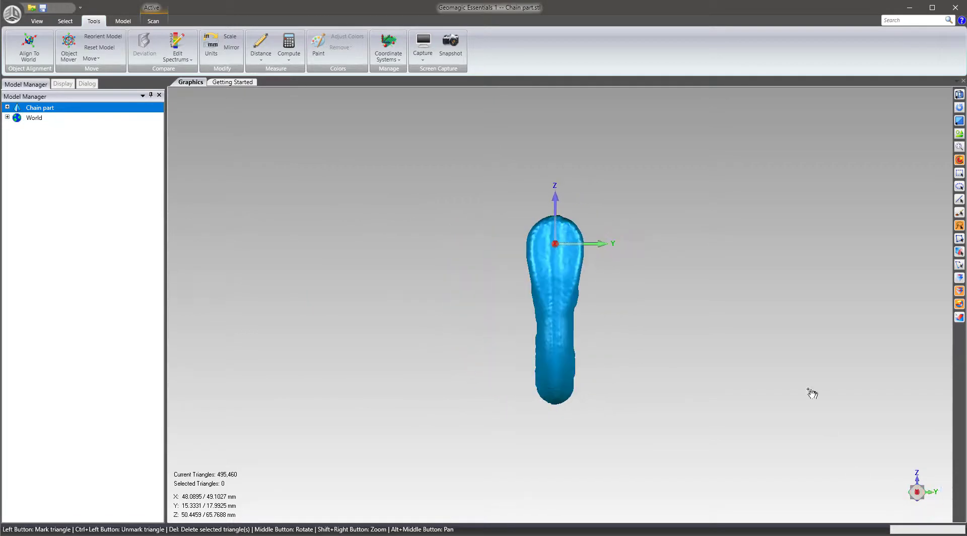
middle_click_drag(810, 391, 660, 224)
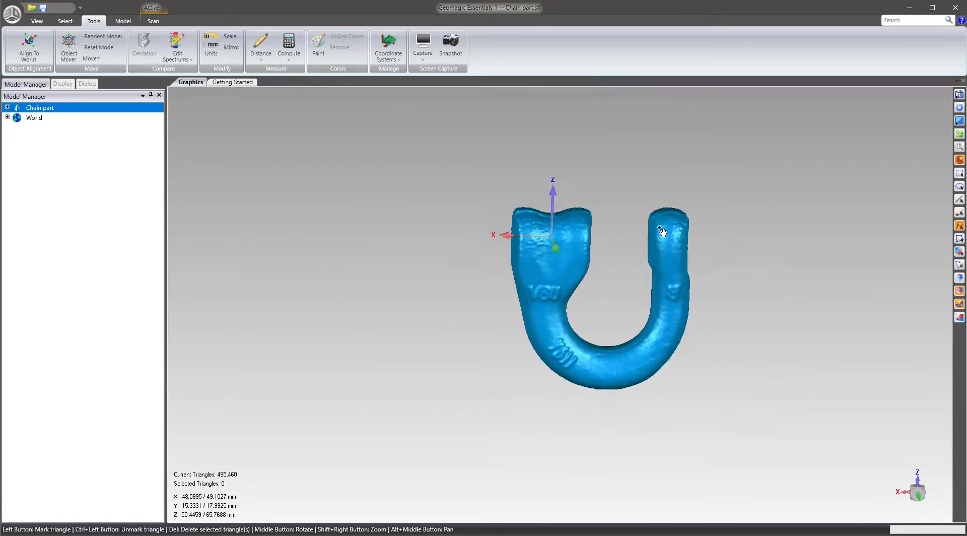
scroll(661, 225, "up", 3)
middle_click_drag(476, 228, 419, 236)
scroll(417, 235, "down", 3)
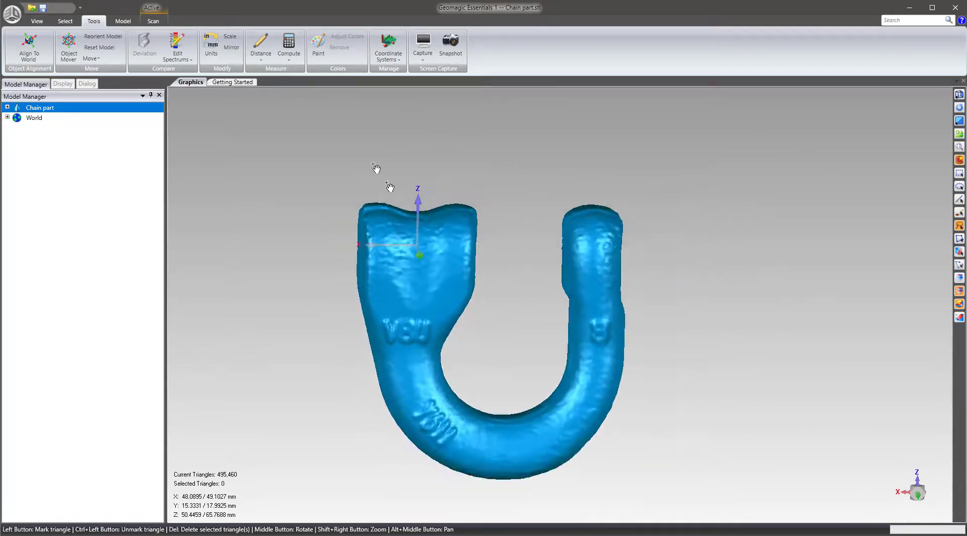
Step: Create a planar section curve of the chain part on the world XZ-Plane at position 0 mm
left_click(153, 23)
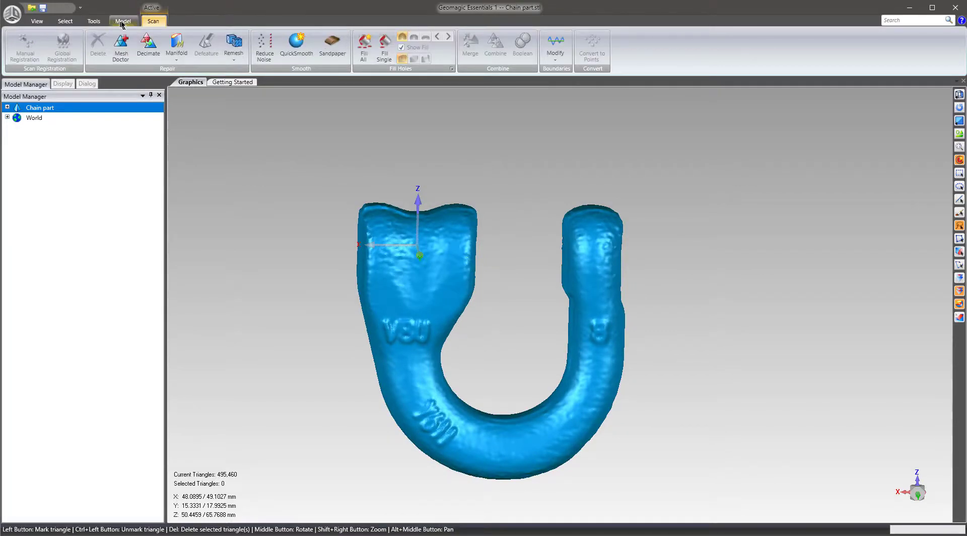
left_click(123, 22)
left_click(340, 49)
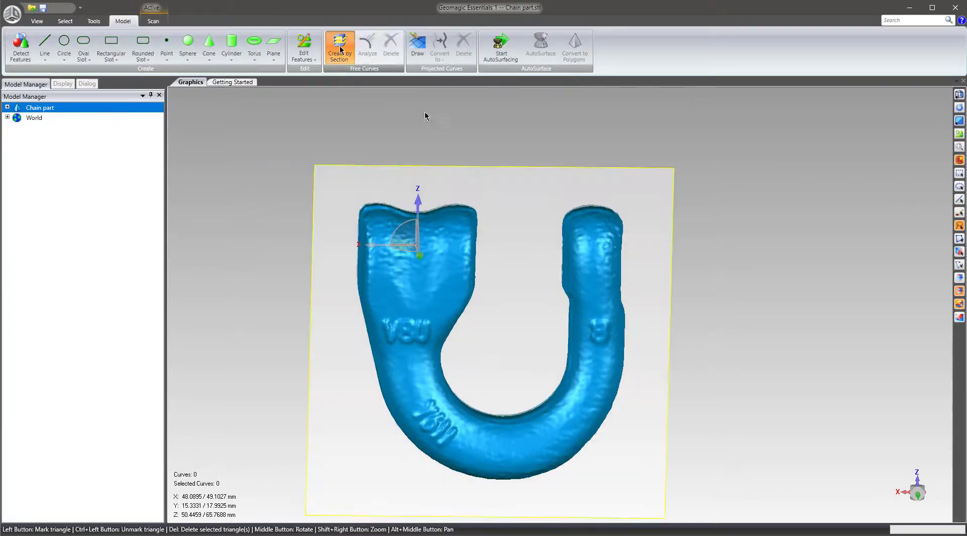
middle_click_drag(482, 236, 479, 307)
scroll(469, 307, "down", 2)
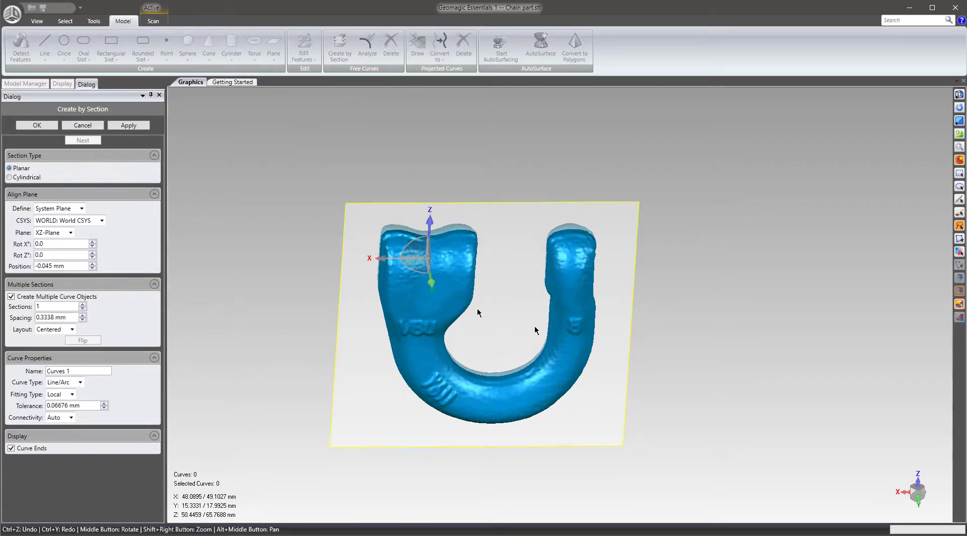
middle_click_drag(544, 360, 580, 323)
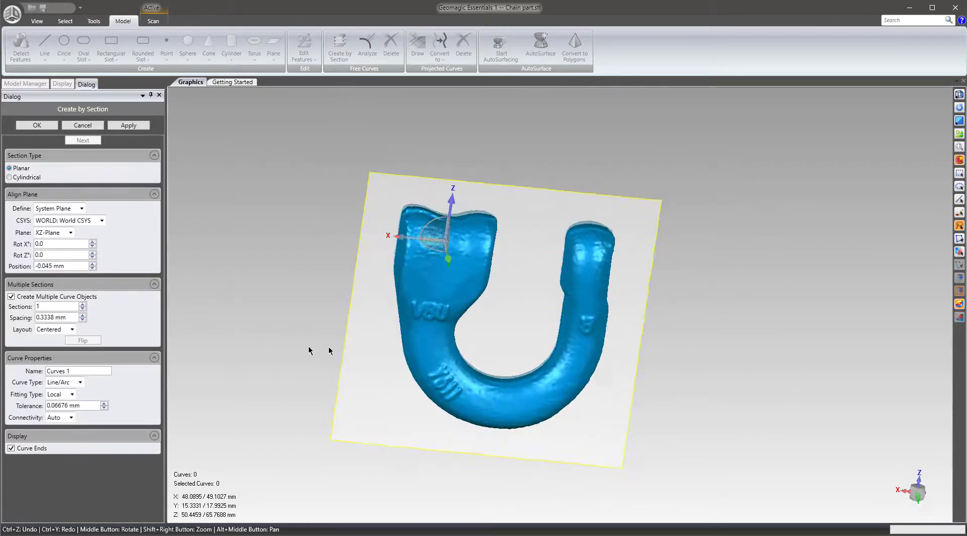
left_click(72, 267)
middle_click_drag(346, 344, 409, 370)
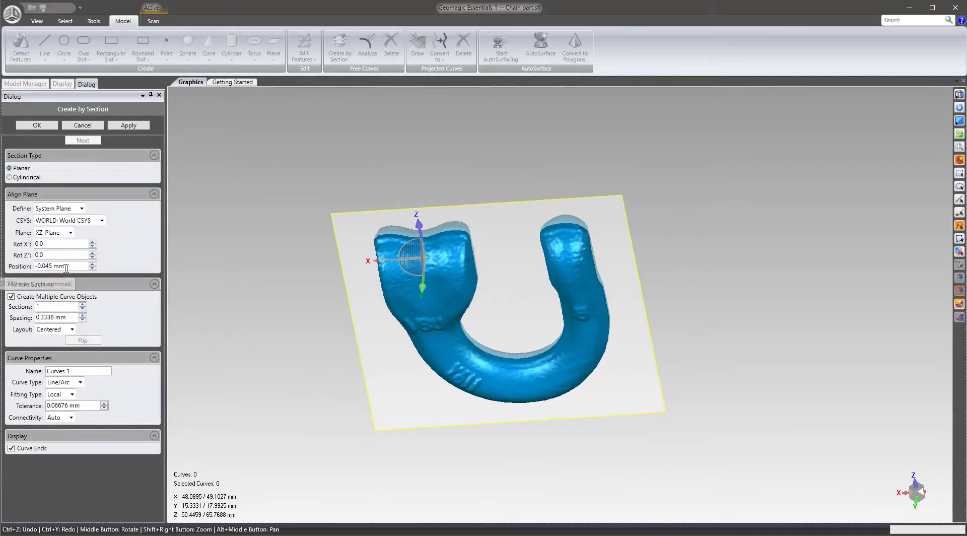
left_click(66, 267)
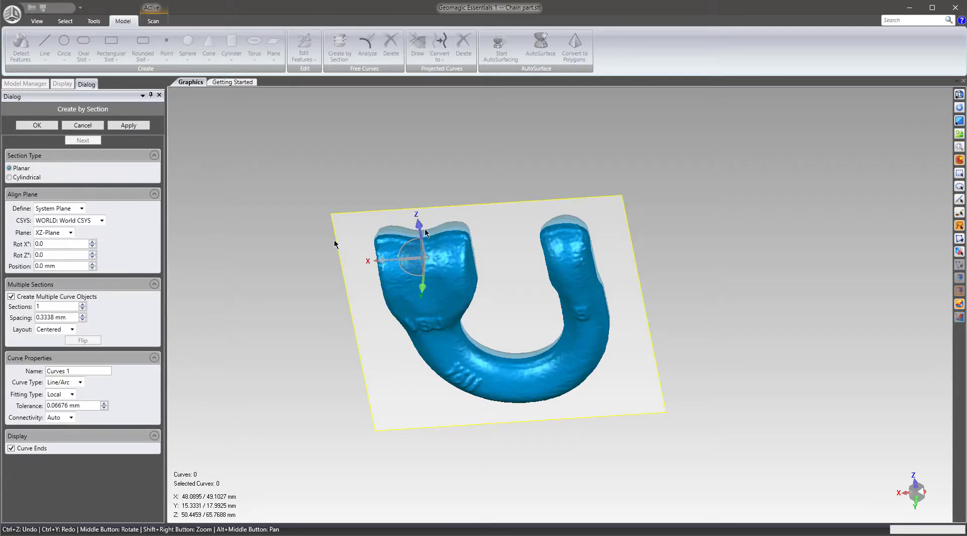
middle_click_drag(425, 233, 524, 173)
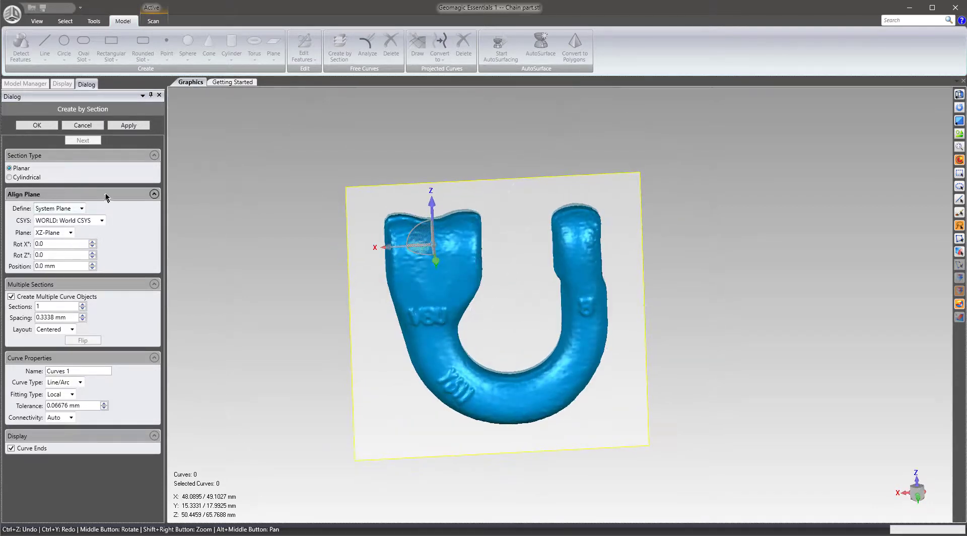
left_click(127, 129)
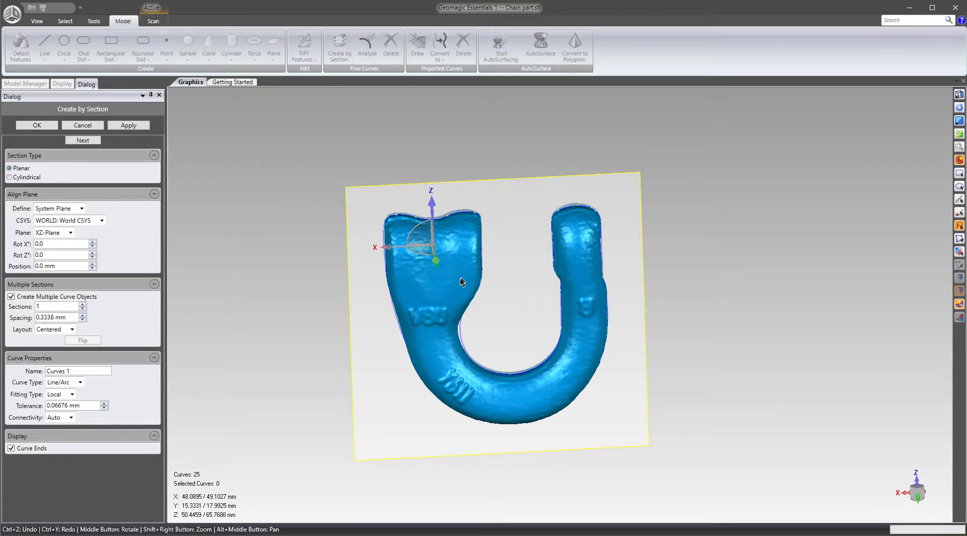
middle_click_drag(460, 285, 463, 363)
middle_click_drag(476, 504, 477, 275)
middle_click_drag(484, 394, 468, 378)
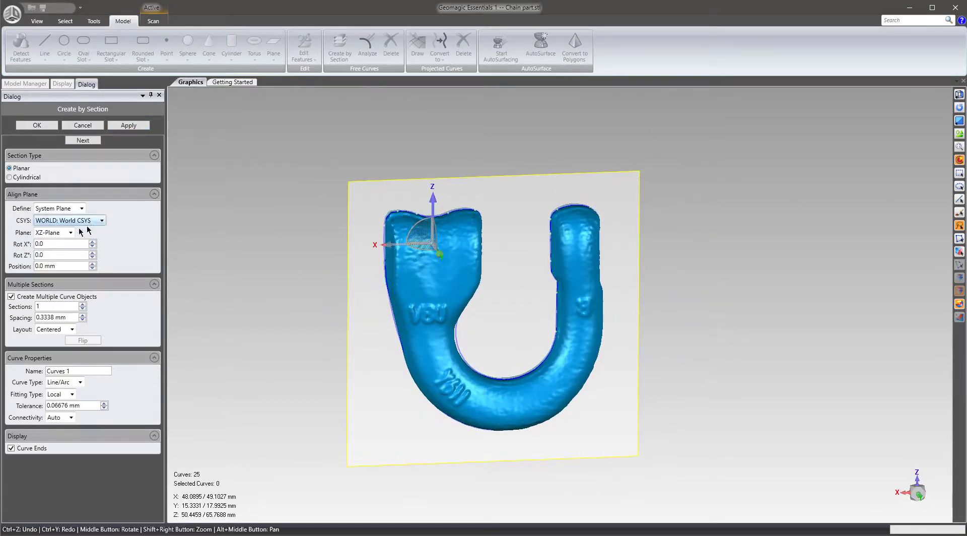
Step: Create a section curve through the chain part's bend on the YZ-Plane at position -17 mm
left_click(55, 232)
left_click(55, 244)
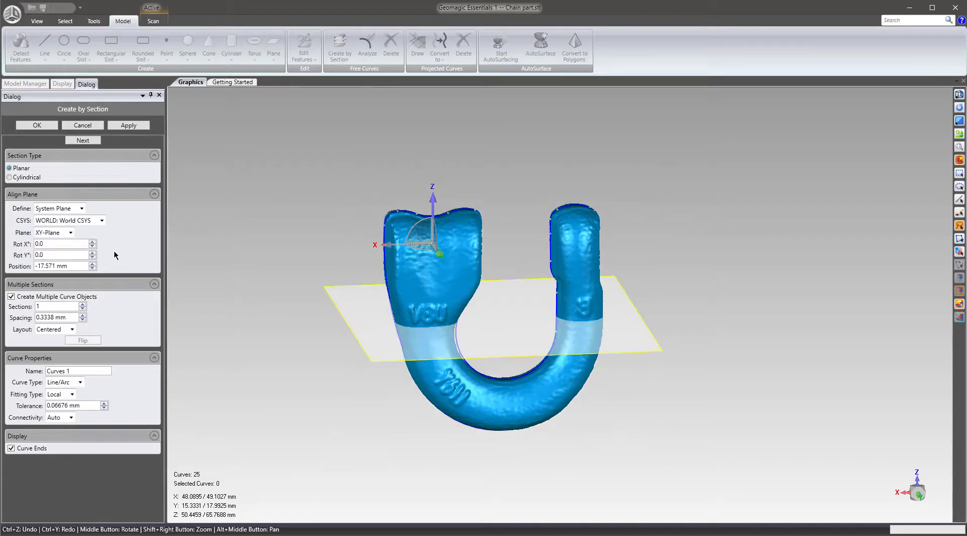
left_click(69, 234)
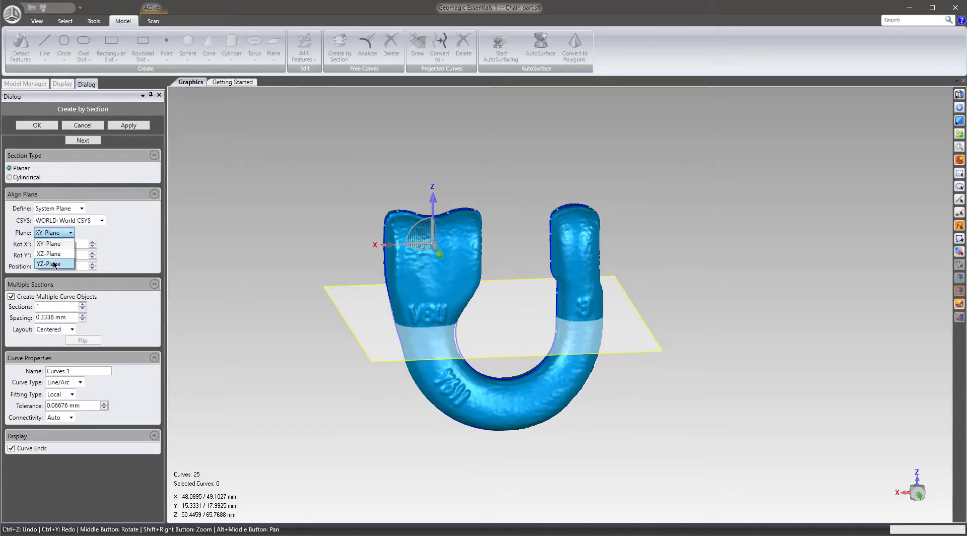
left_click(50, 265)
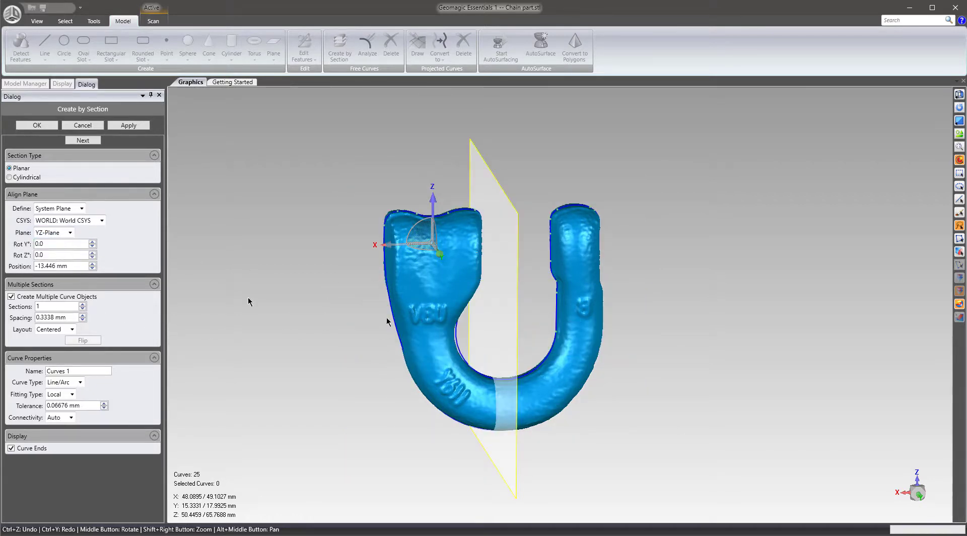
middle_click_drag(387, 320, 446, 296)
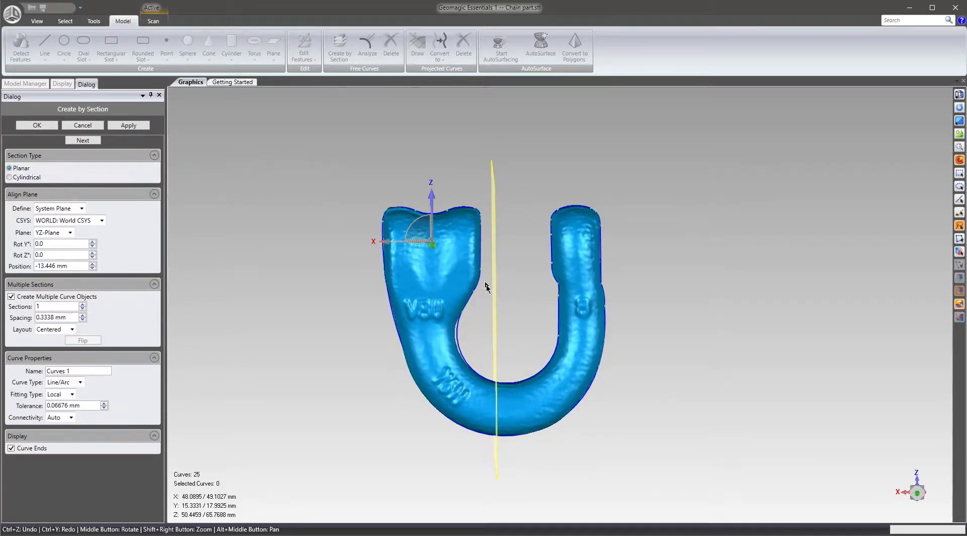
left_click_drag(486, 286, 514, 297)
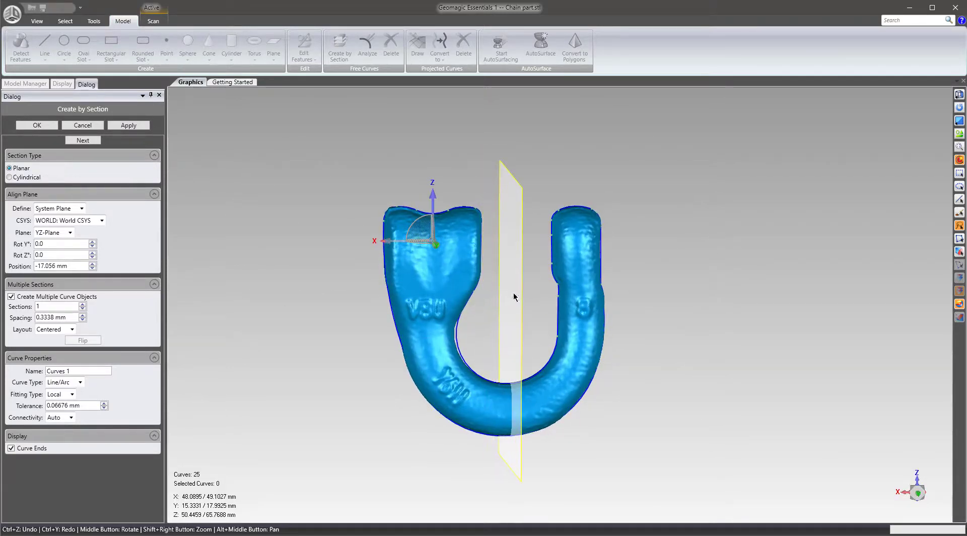
middle_click_drag(515, 296, 509, 320)
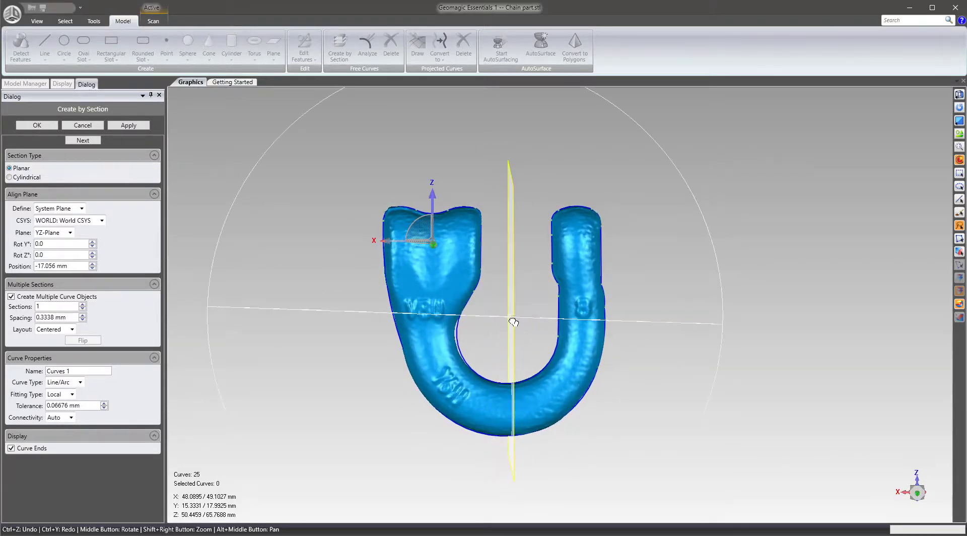
triple_click(69, 264)
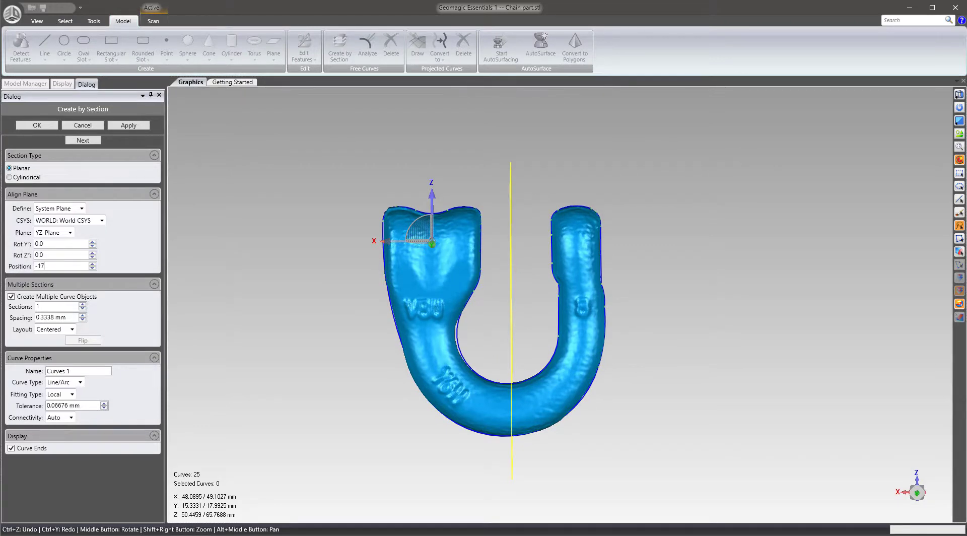
left_click(129, 125)
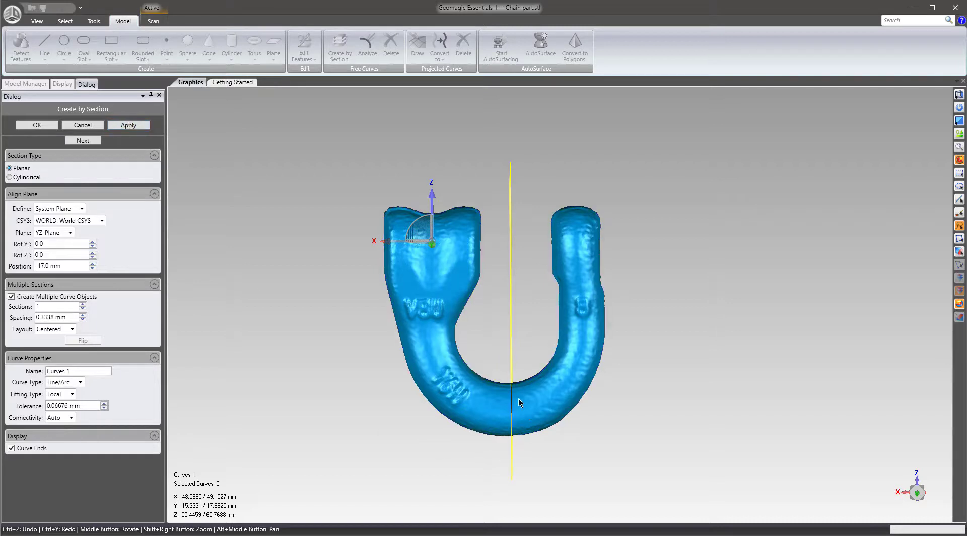
scroll(518, 403, "up", 3)
middle_click_drag(519, 403, 538, 401)
scroll(510, 407, "down", 3)
Step: Create a section across both ends of the chain part on the XY-Plane at position 0 mm and keep it
left_click(69, 233)
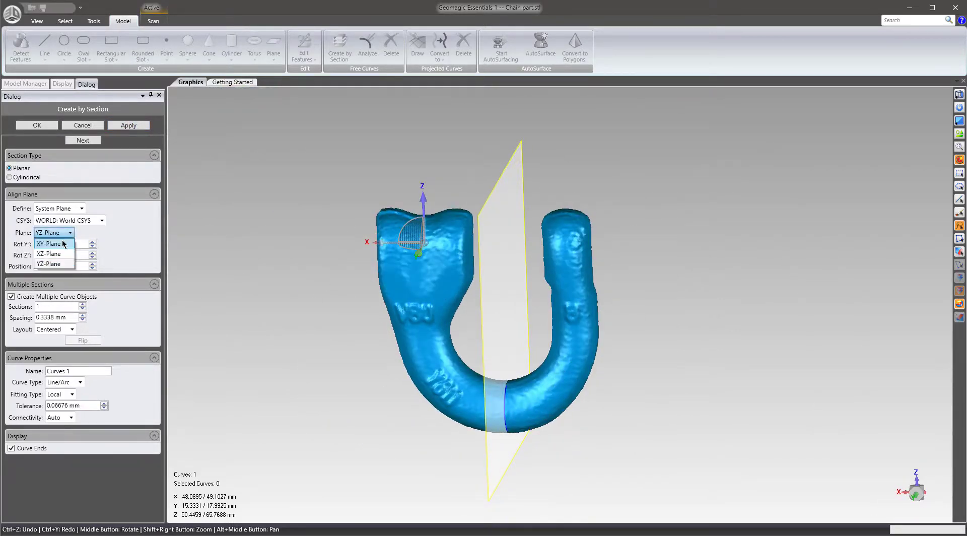
left_click(57, 240)
left_click_drag(524, 319, 526, 247)
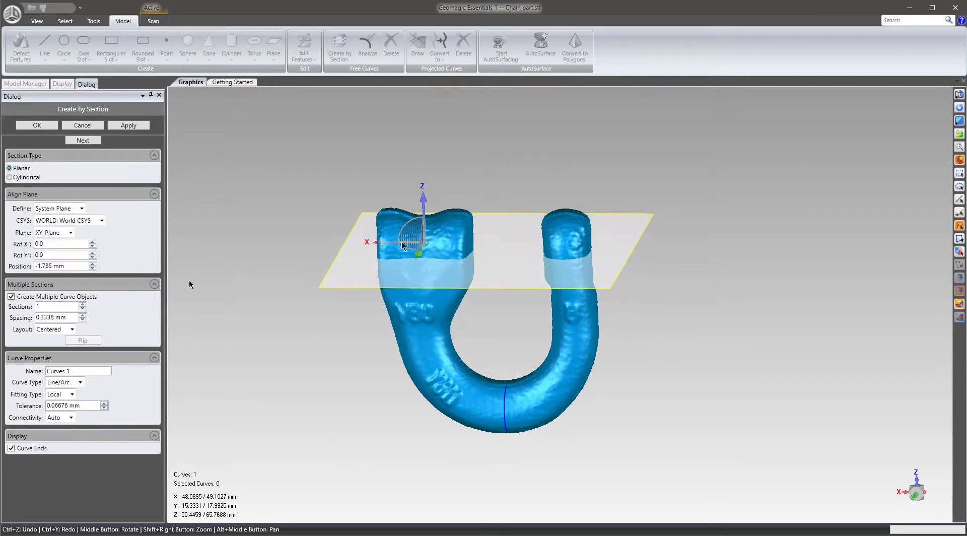
left_click_drag(69, 265, 35, 266)
type("0")
key("Return")
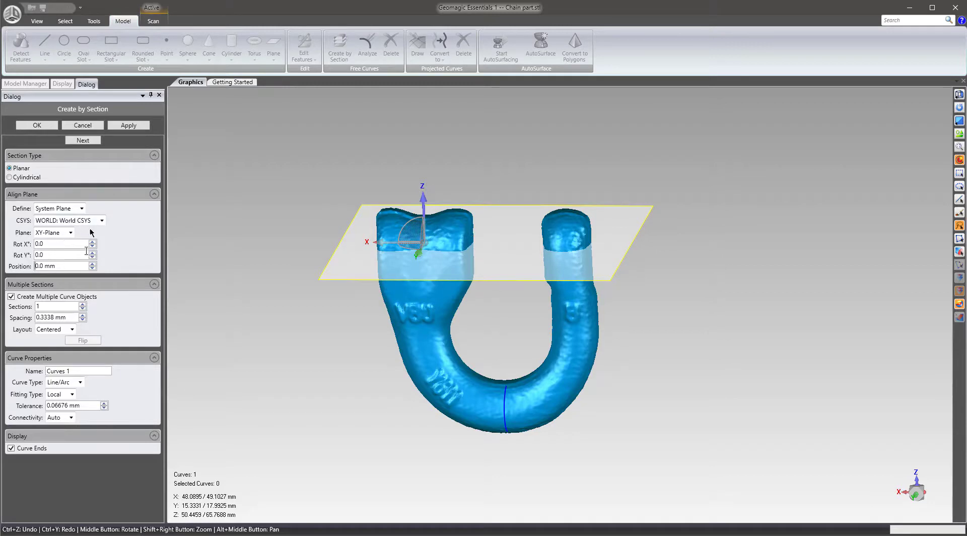
left_click(129, 125)
middle_click_drag(471, 246, 435, 298)
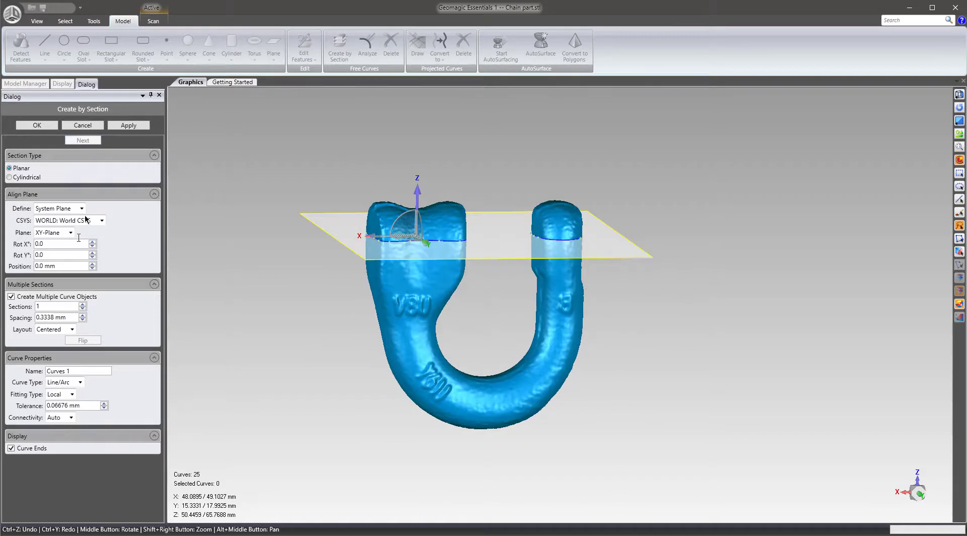
Step: Try YZ-Plane sections through the wide end of the chain part at about 6.45 mm and about -6.64 mm
left_click(55, 232)
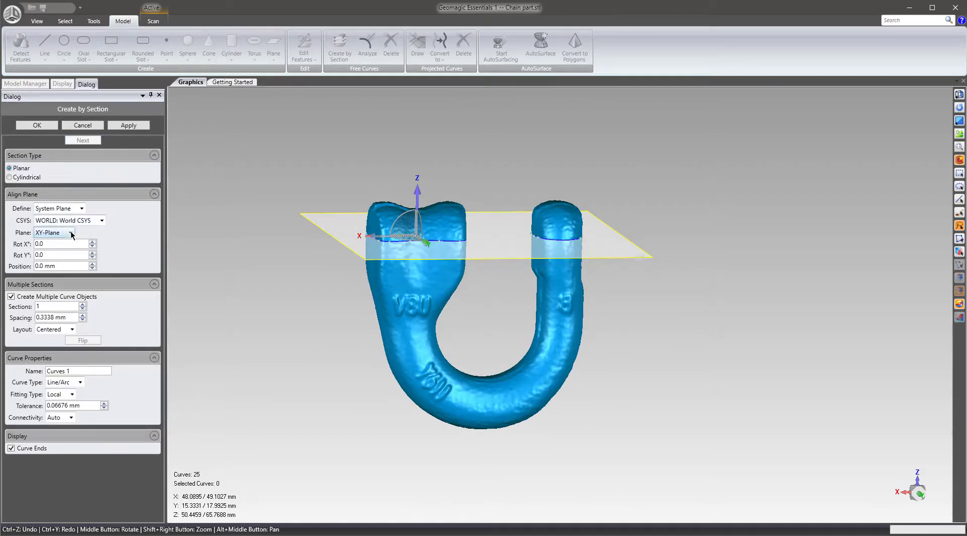
left_click(48, 252)
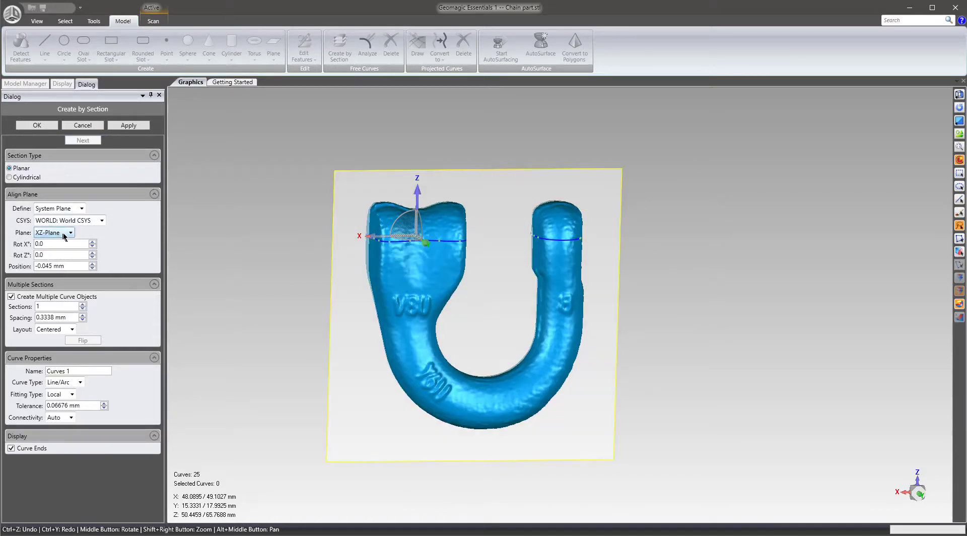
left_click(55, 233)
left_click(48, 246)
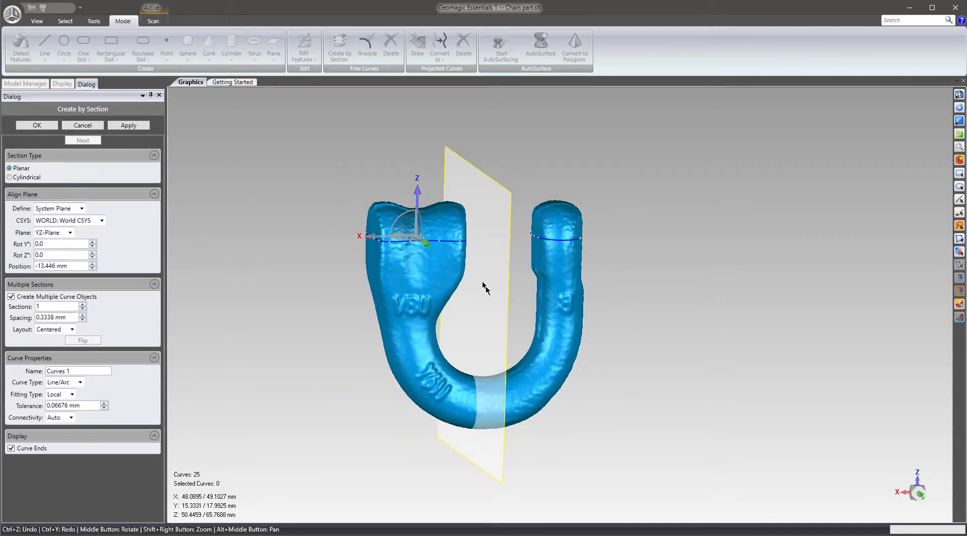
left_click_drag(483, 288, 394, 299)
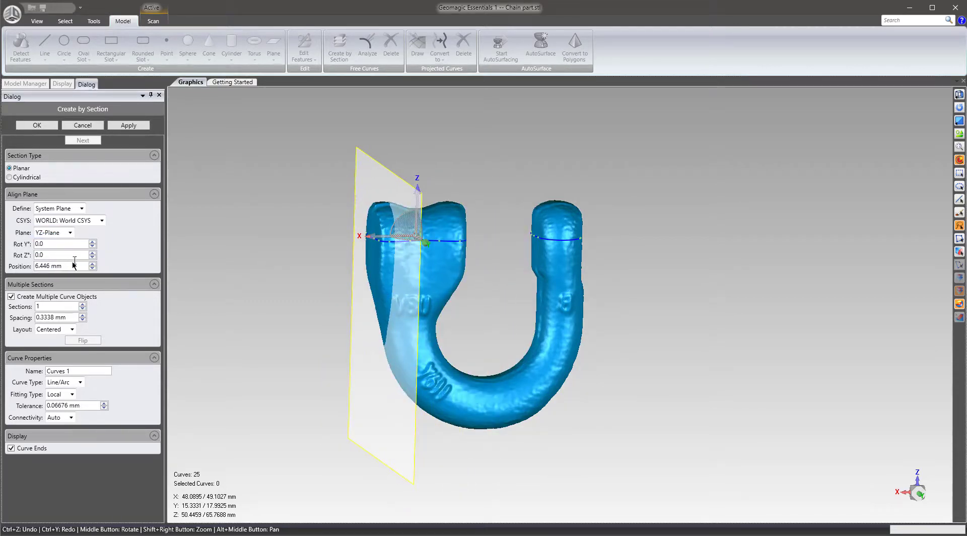
left_click(127, 127)
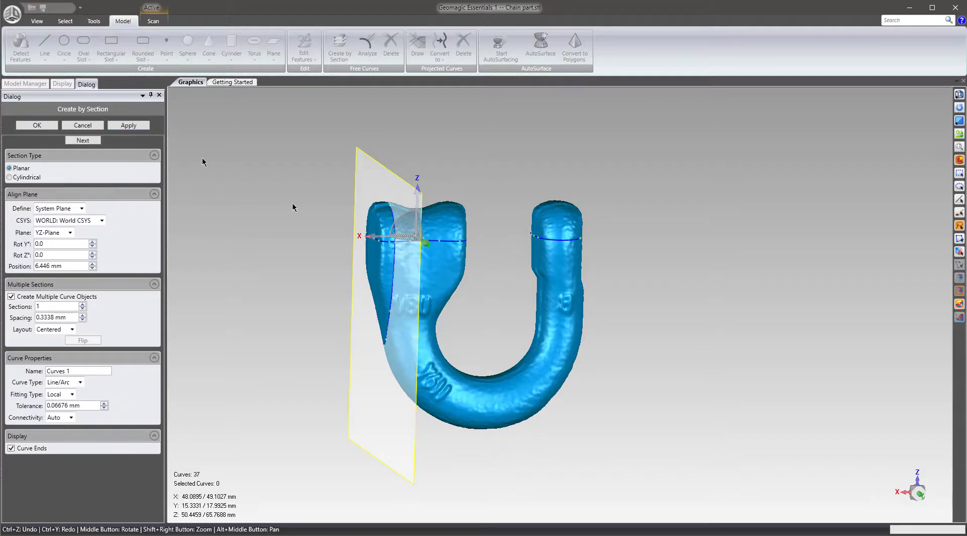
left_click_drag(374, 363, 436, 340)
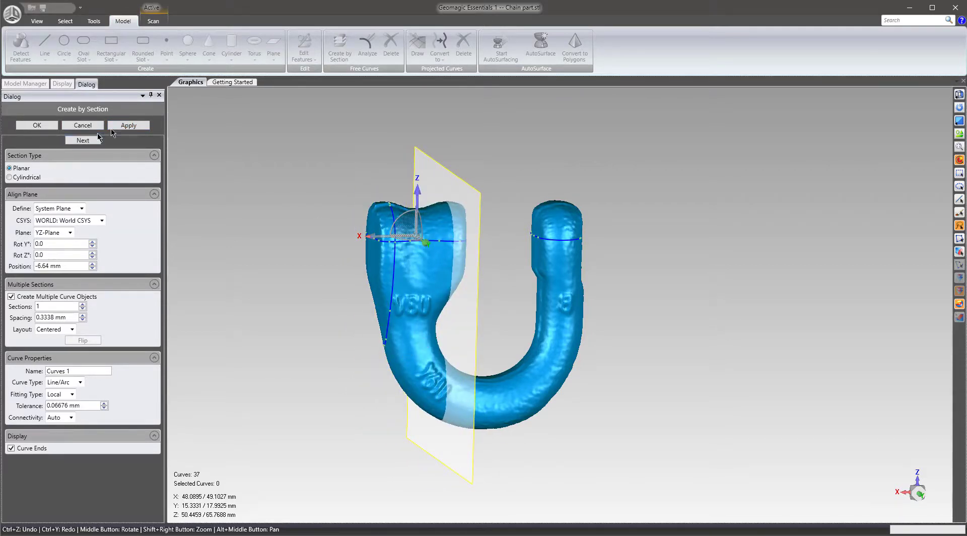
left_click(132, 125)
Step: Create a YZ-Plane section through the narrow leg at about -31.26 mm and keep it before continuing
left_click_drag(463, 339, 580, 316)
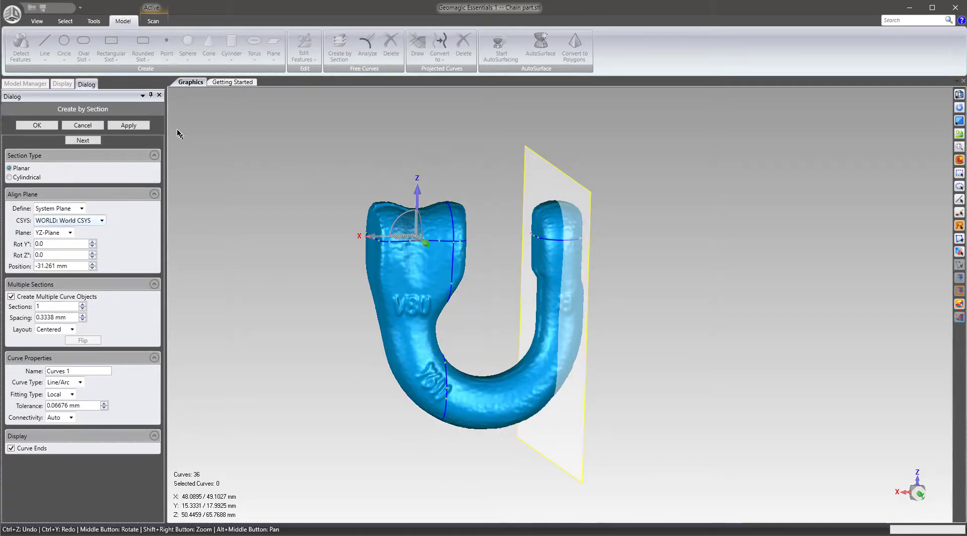
left_click(130, 127)
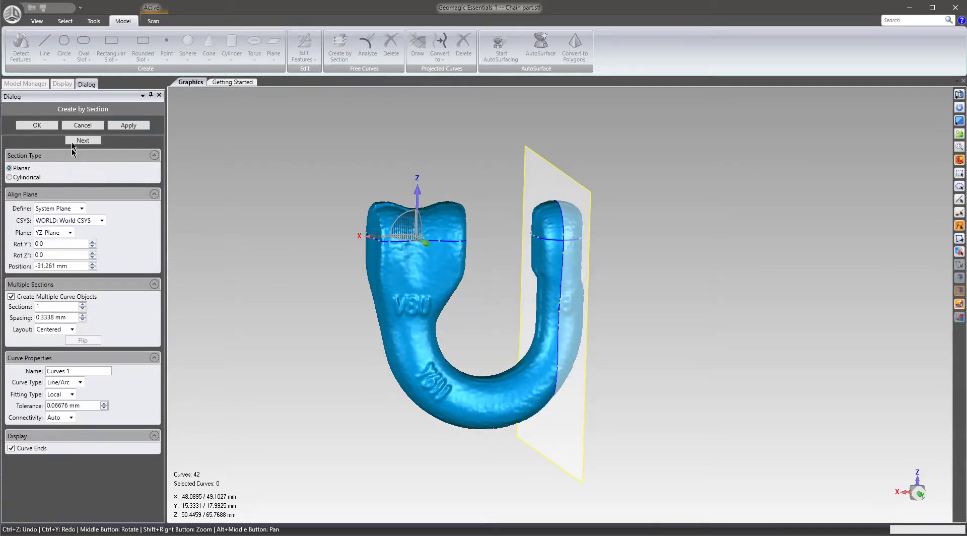
left_click(97, 141)
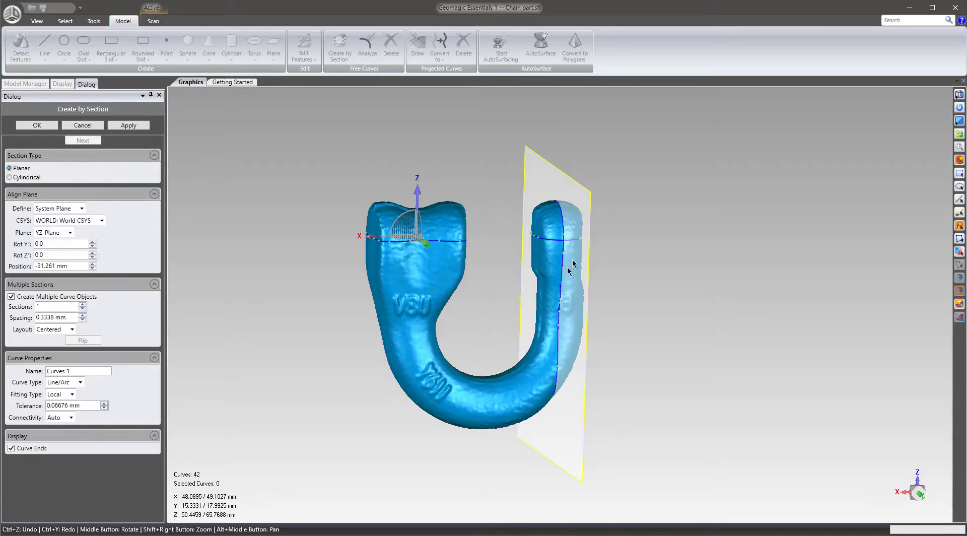
Step: Add YZ-Plane sections through both sides of the wide end, the outer one at about 6.42 mm, and finish the section curves
left_click_drag(550, 193, 345, 199)
left_click(129, 126)
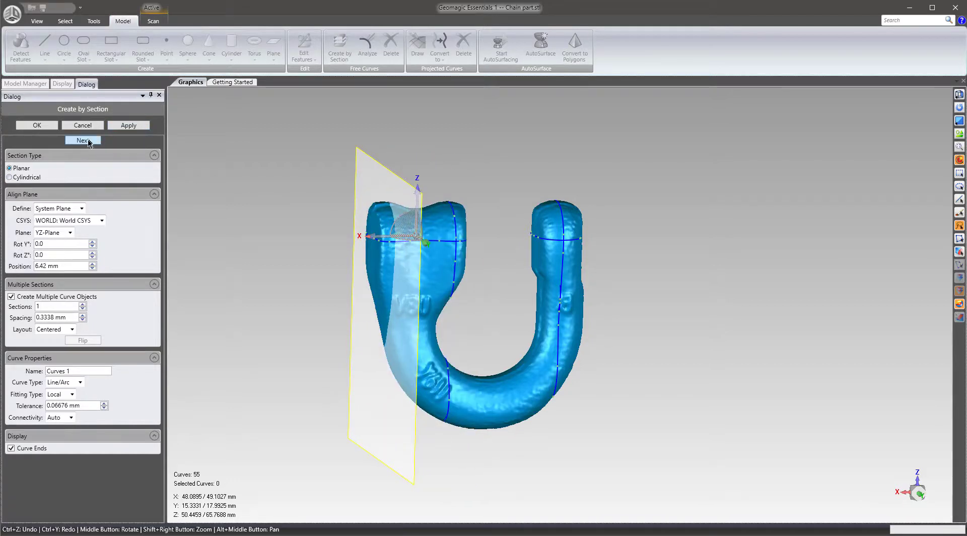
left_click(129, 125)
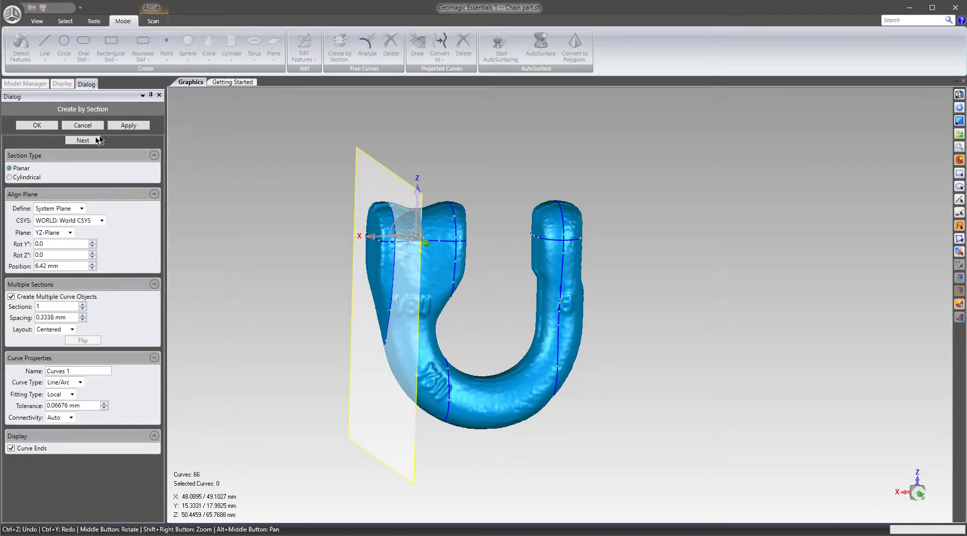
left_click(45, 126)
Step: Hide the chain part mesh to inspect the section curves alone, and show and select the mesh again
middle_click_drag(425, 269, 403, 258)
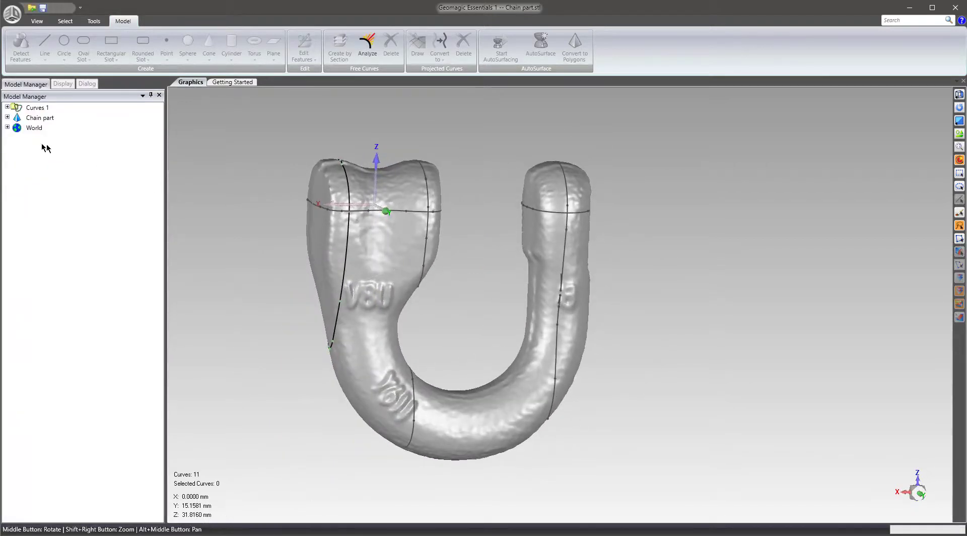
right_click(31, 118)
left_click(11, 133)
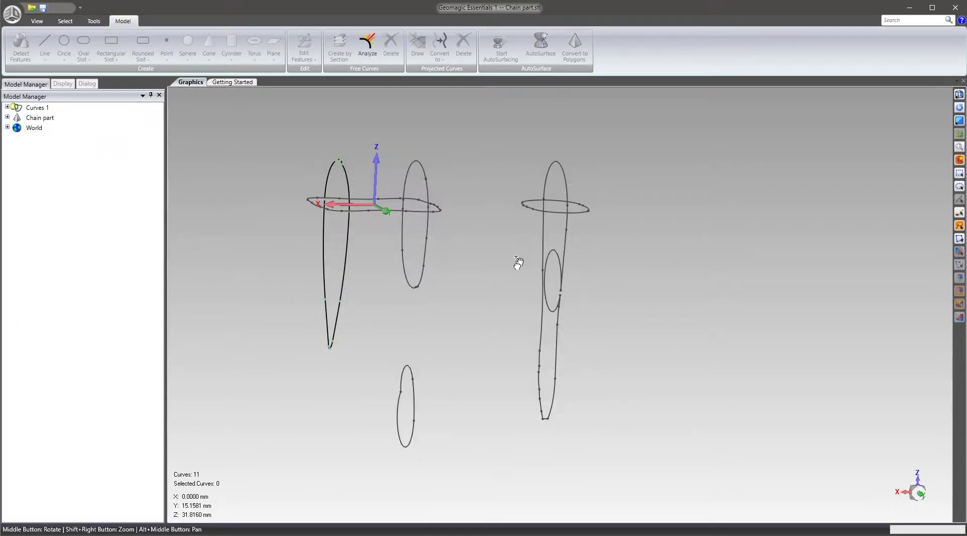
middle_click_drag(519, 264, 561, 288)
scroll(495, 348, "up", 2)
middle_click_drag(364, 175, 417, 222)
left_click(39, 119)
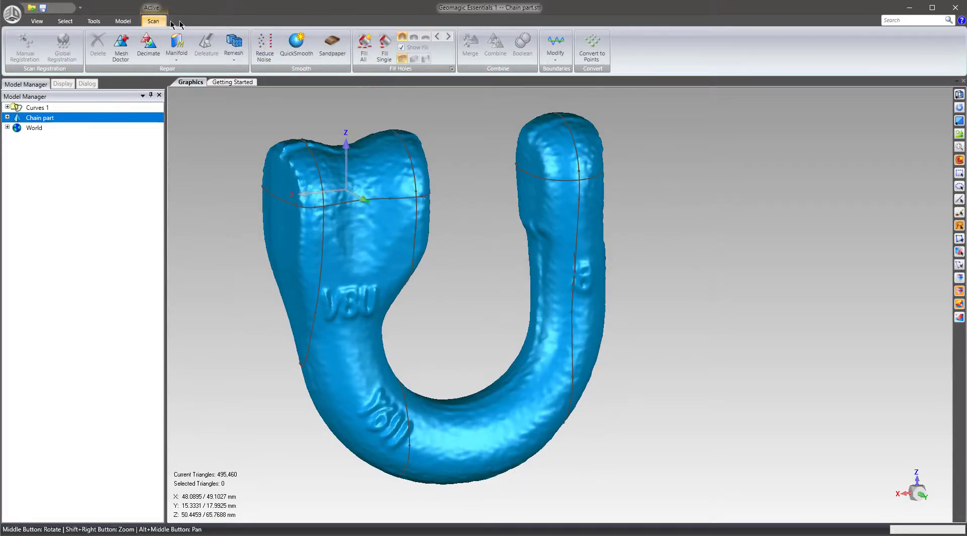
Step: Create an XZ-Plane section curve through the chain part at 0.0 mm and move it into the Curves 1 group
left_click(123, 21)
left_click(340, 48)
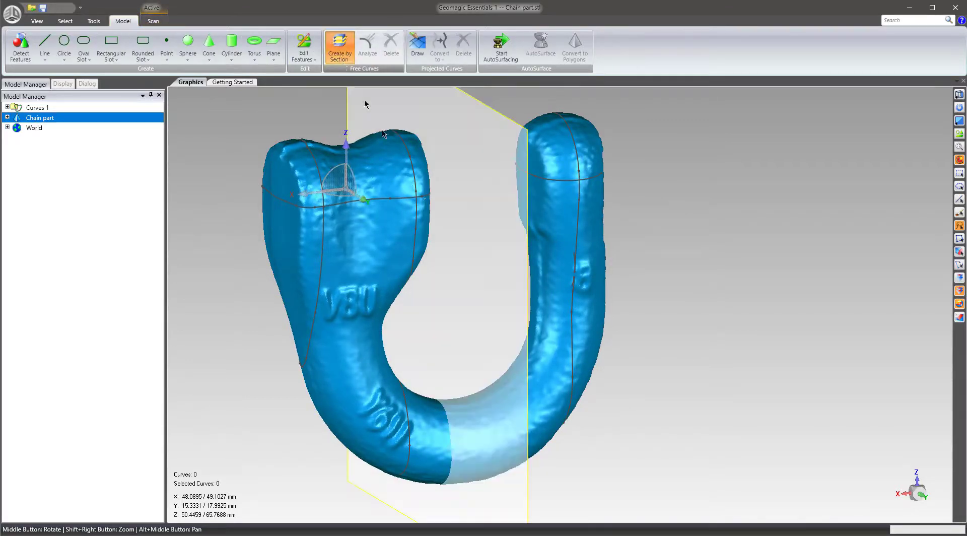
left_click(61, 233)
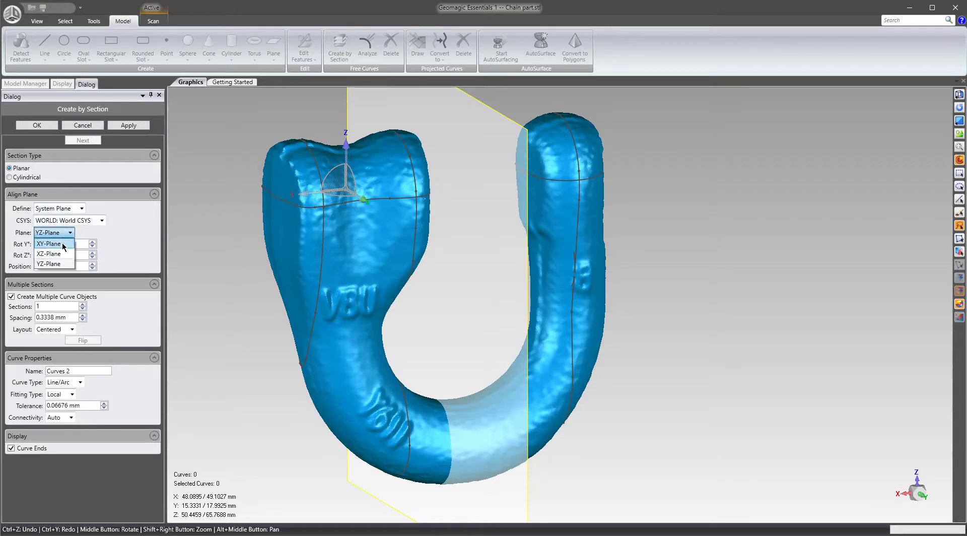
left_click(64, 244)
left_click(55, 233)
left_click(54, 244)
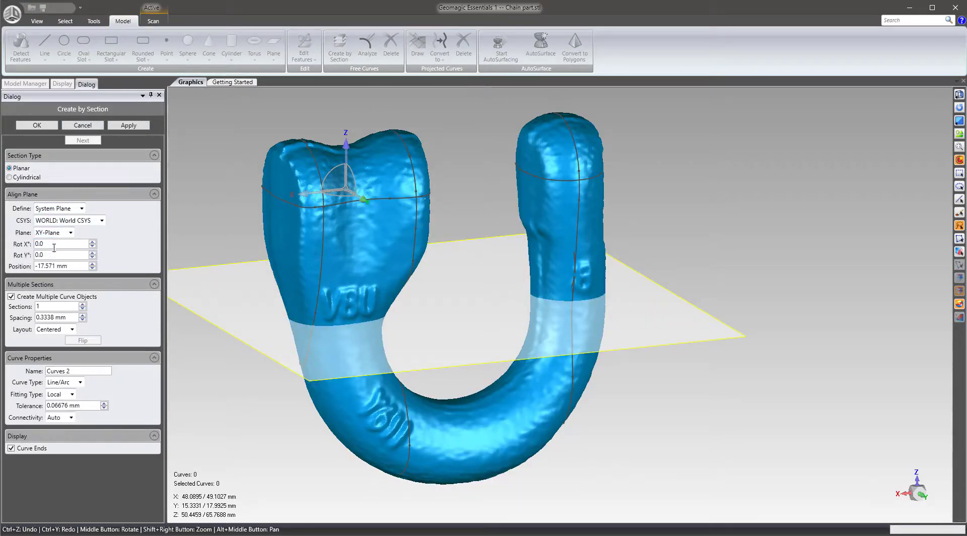
left_click(56, 233)
left_click(50, 250)
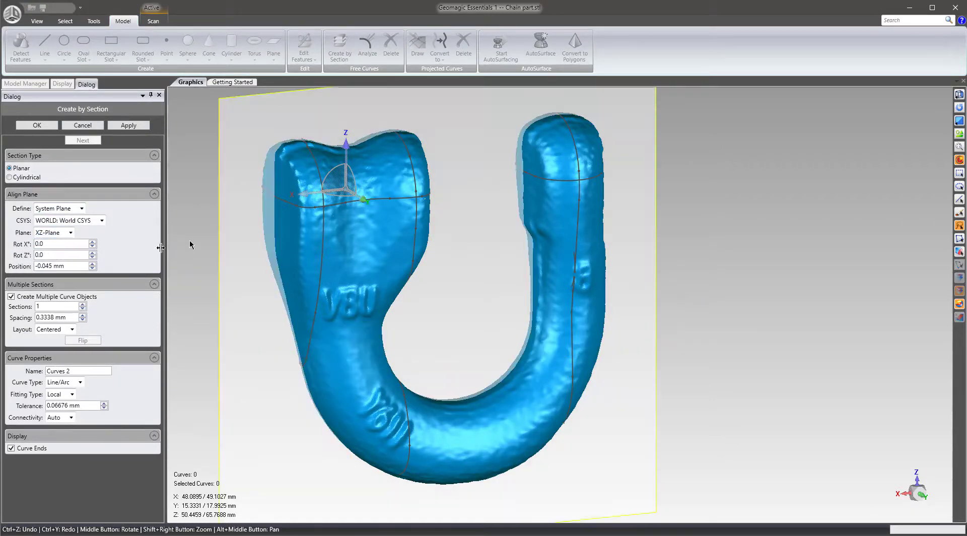
triple_click(59, 266)
left_click(114, 126)
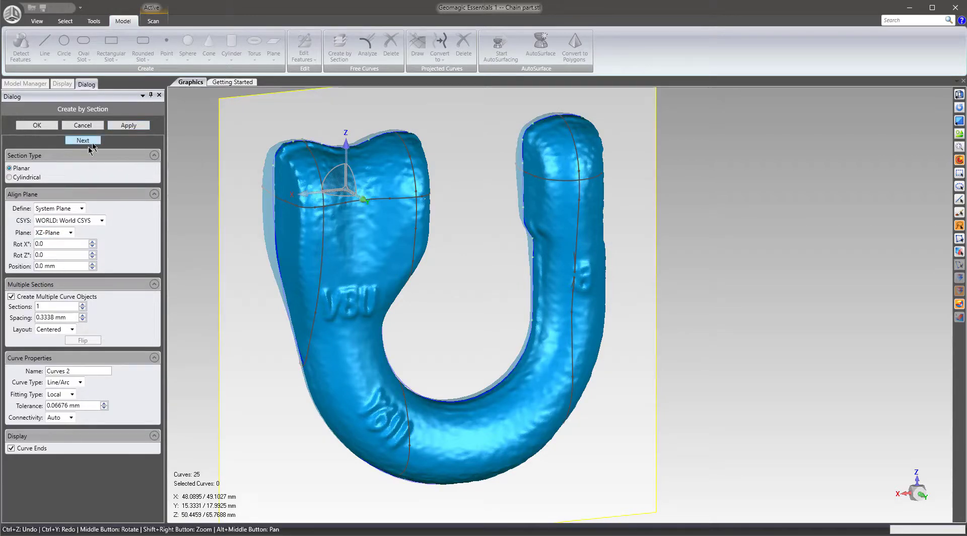
left_click(44, 126)
scroll(504, 272, "down", 5)
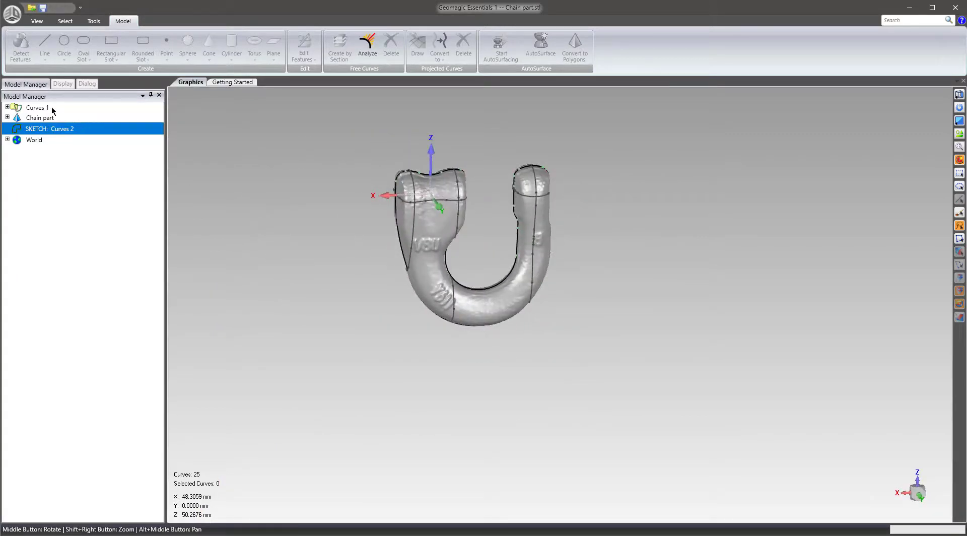
left_click_drag(42, 105, 42, 107)
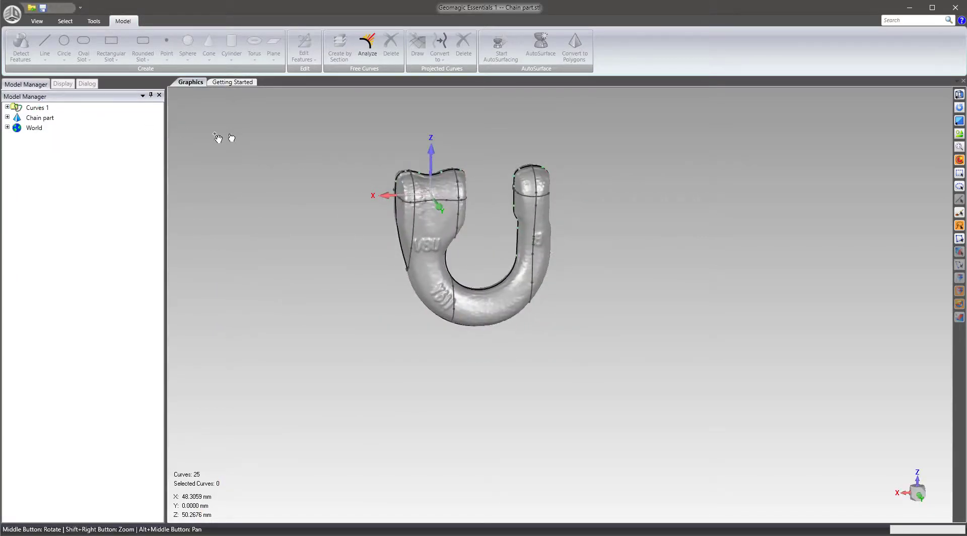
Step: Hide the chain part mesh to inspect the grouped section curves from several angles, and show the mesh with its curves again
right_click(29, 119)
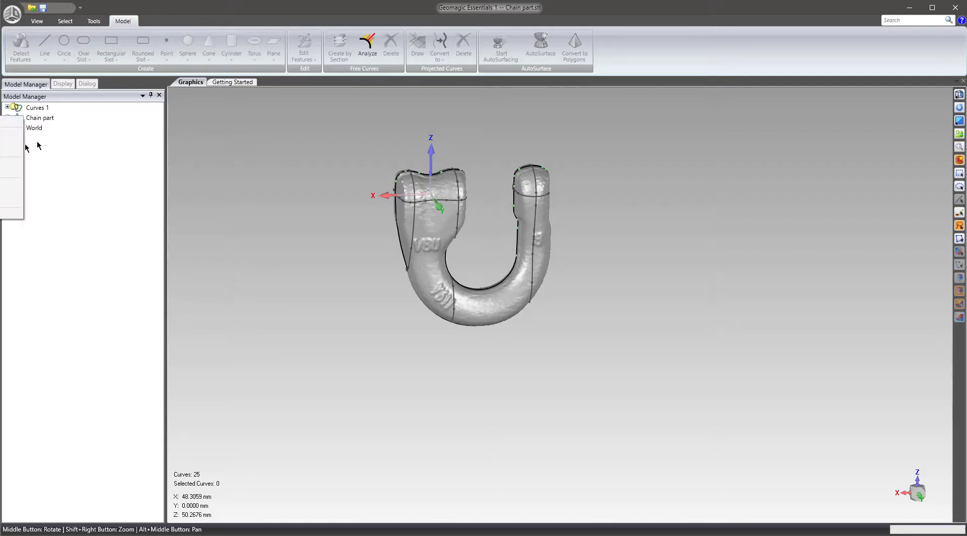
left_click(11, 133)
scroll(440, 167, "up", 4)
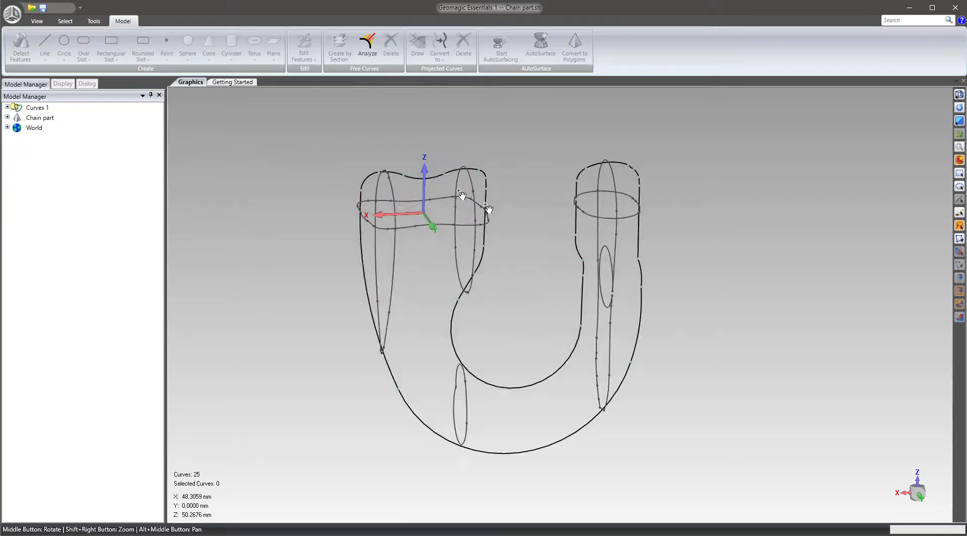
middle_click_drag(488, 209, 536, 304)
scroll(496, 320, "down", 3)
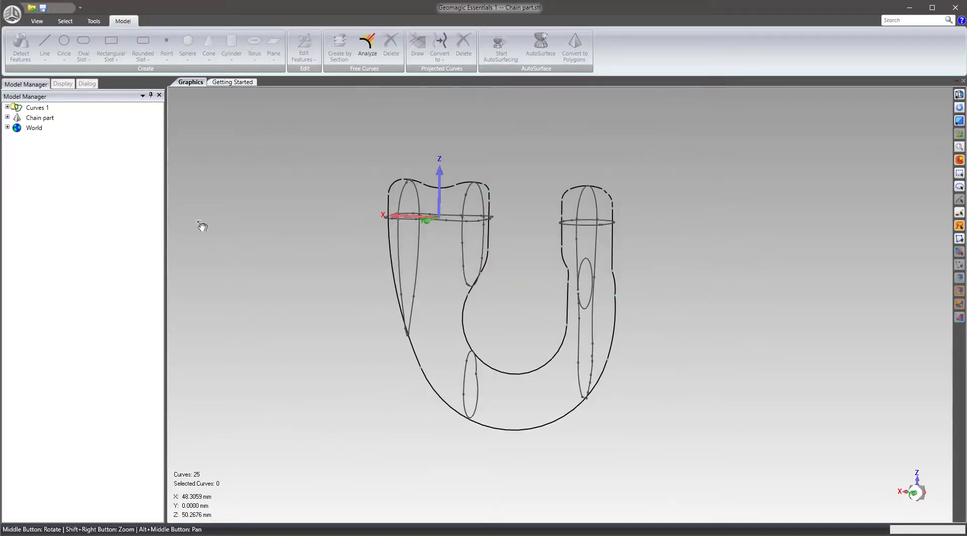
left_click(45, 119)
left_click(36, 107)
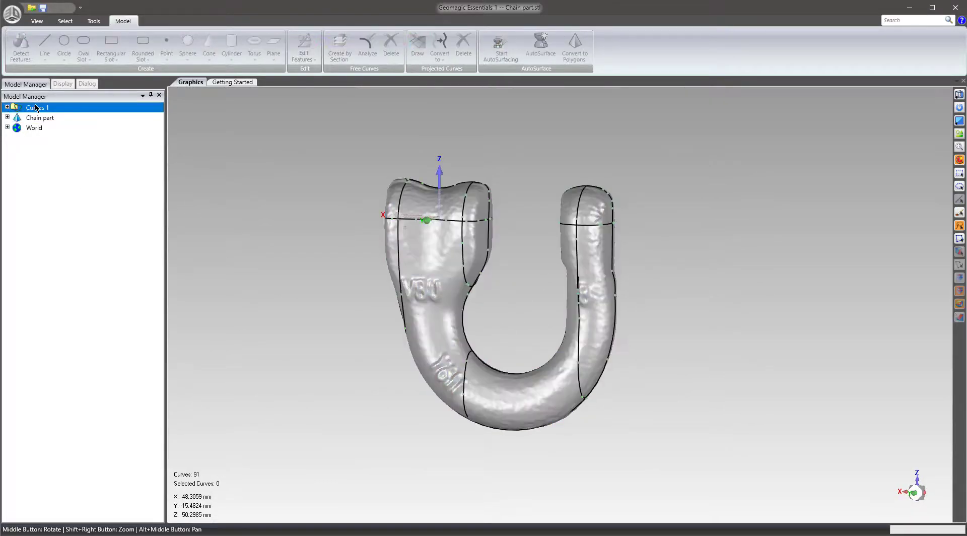
middle_click_drag(481, 258, 489, 272)
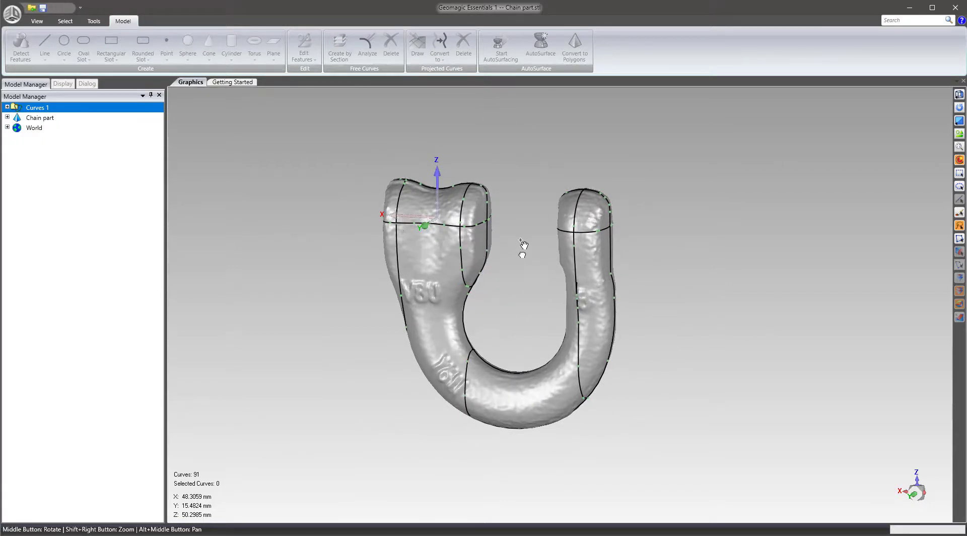
middle_click_drag(523, 244, 521, 262)
left_click(36, 119)
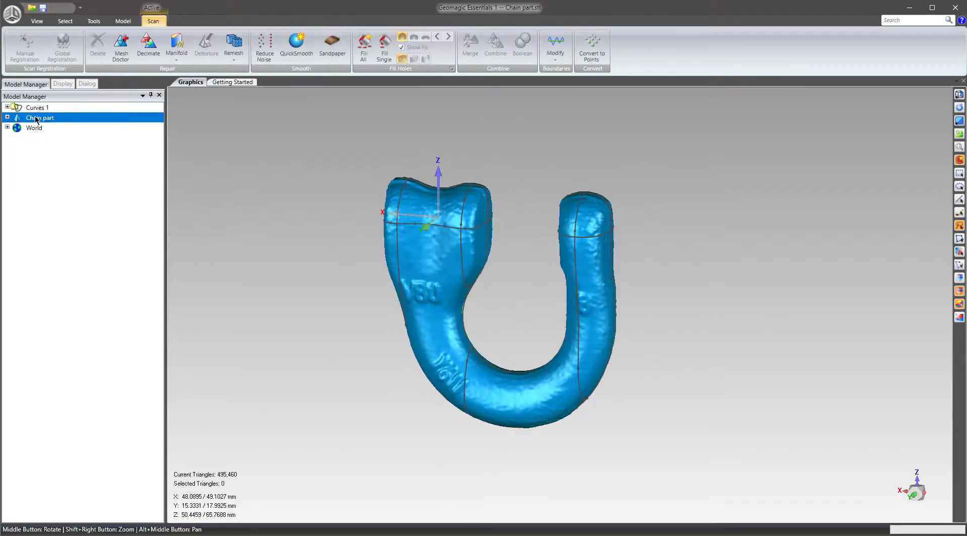
Step: Export the Curves 1 group as an IGES file named Curves Demo, writing only the active object's curves to a single file
left_click(35, 109)
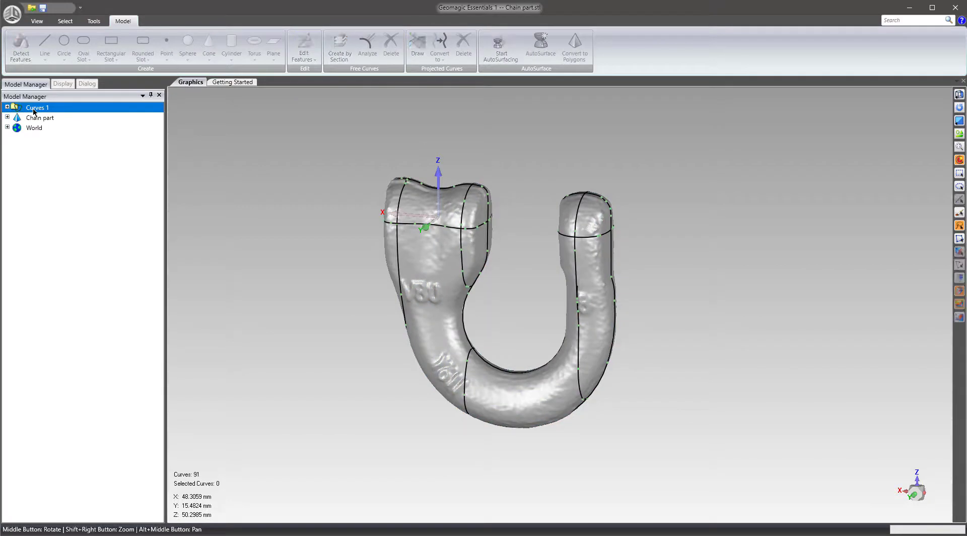
left_click(17, 21)
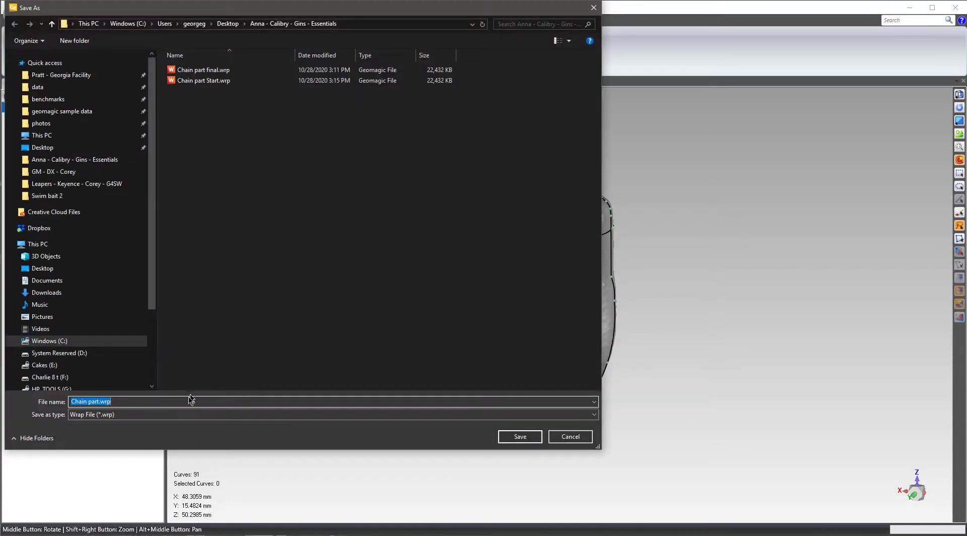
left_click(179, 415)
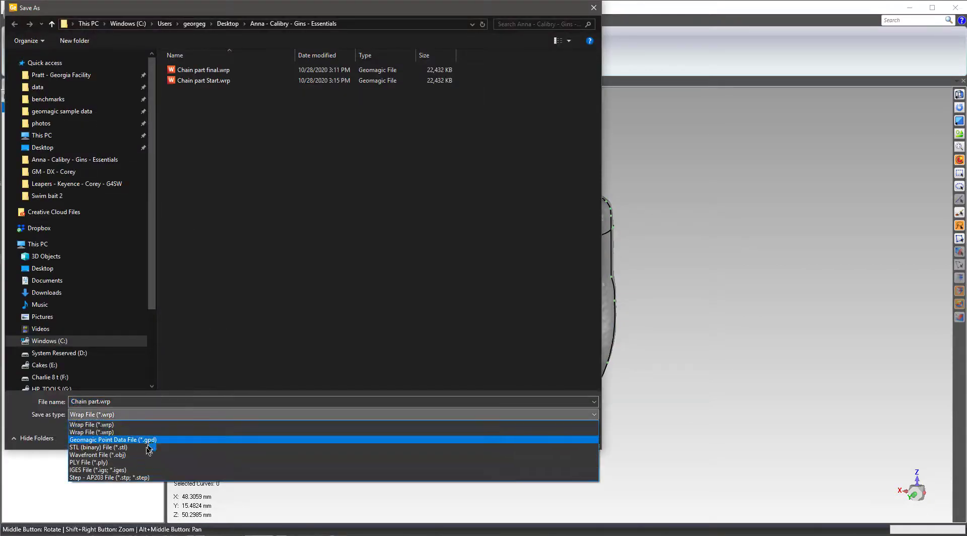
left_click(124, 470)
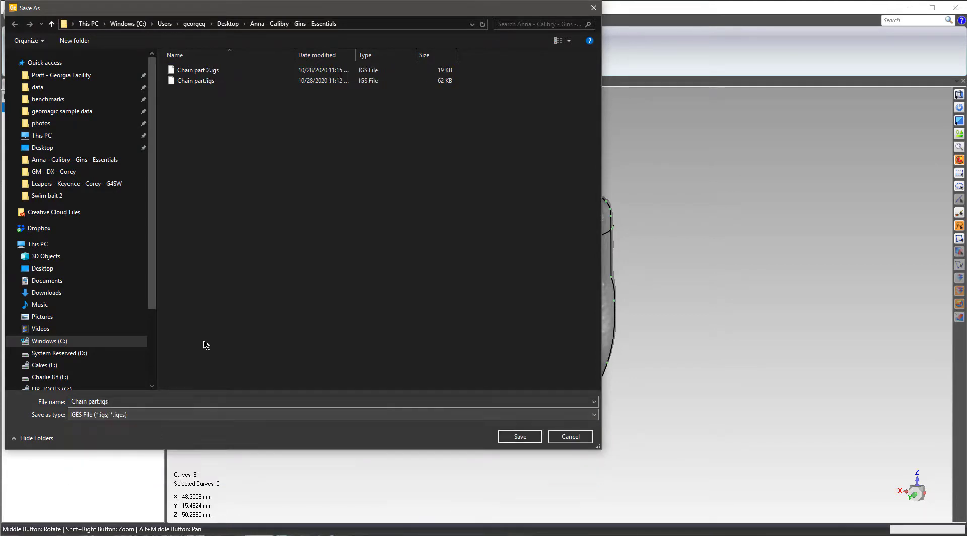
left_click(149, 400)
type("Curves Demo")
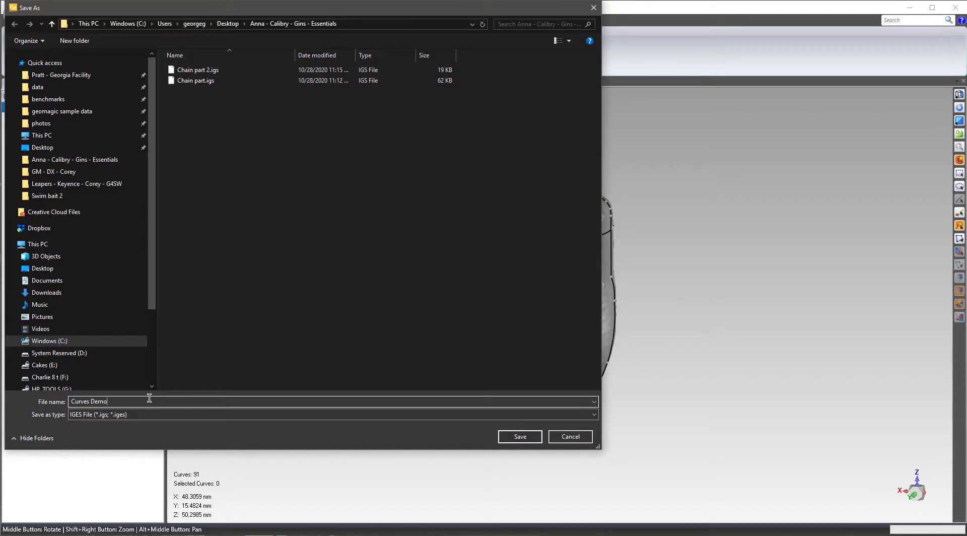
left_click(520, 437)
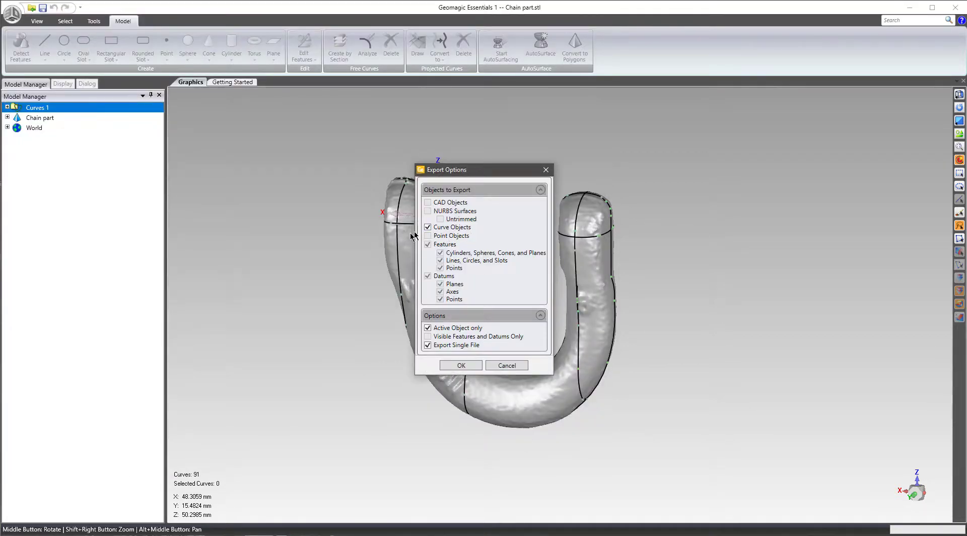
left_click(458, 366)
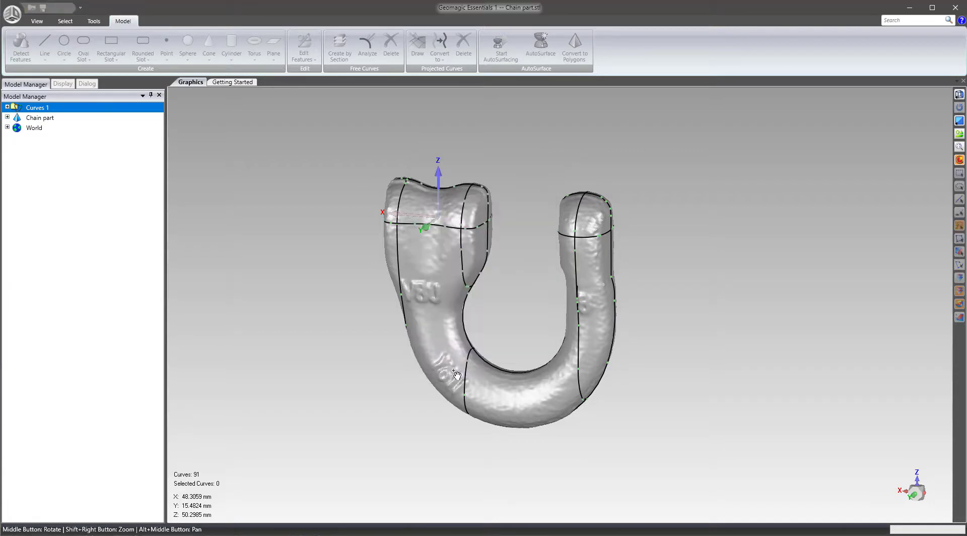
Step: Save the whole project as a Wrap file named Curves Demo 2.wrp
left_click(12, 18)
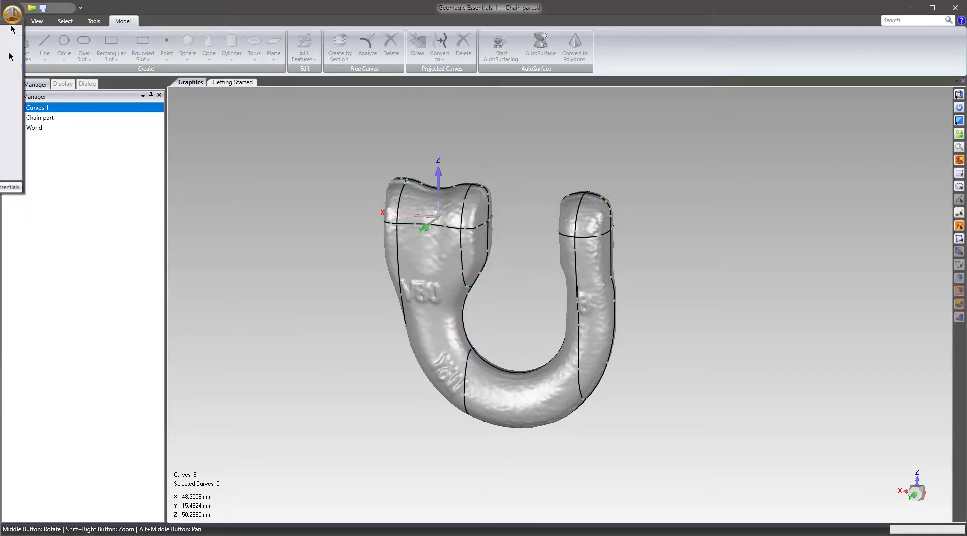
left_click(121, 238)
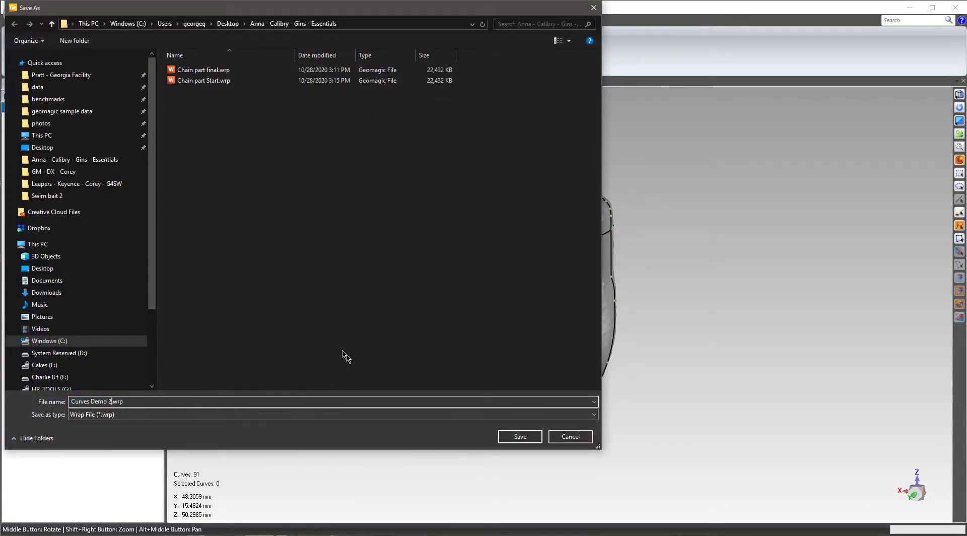
left_click(520, 437)
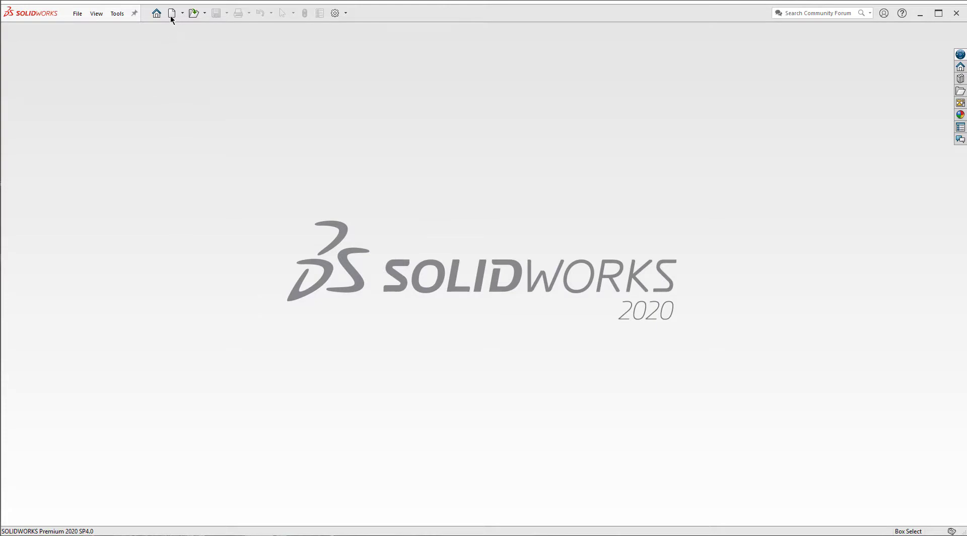
Step: Switch to SOLIDWORKS and open the IGES file Curves Demo.igs, accepting import options that bring in free curves and points as sketch
left_click(197, 14)
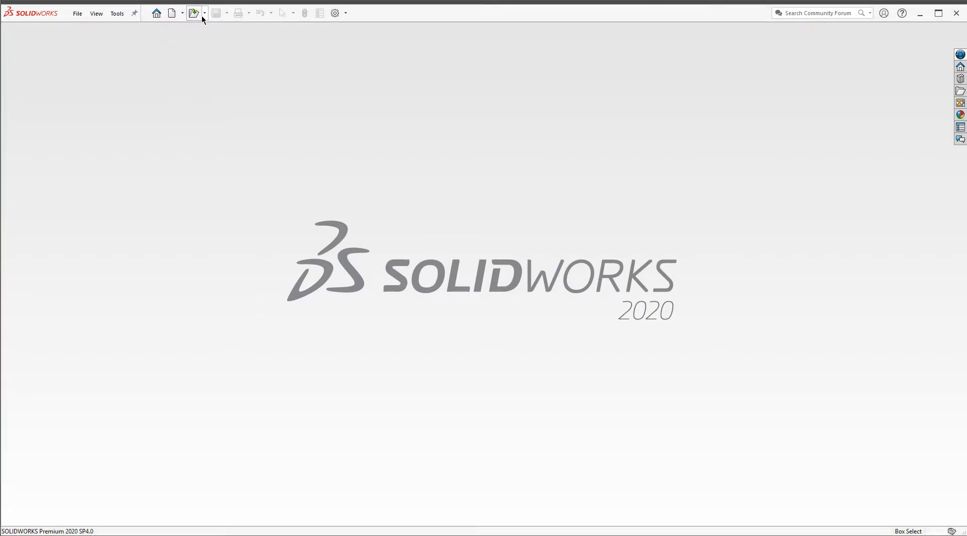
left_click(198, 15)
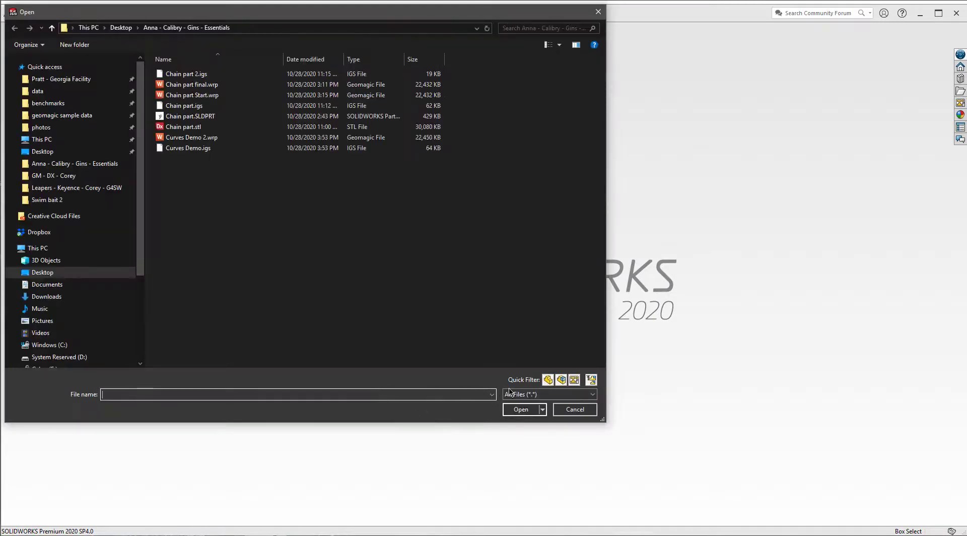
left_click(509, 393)
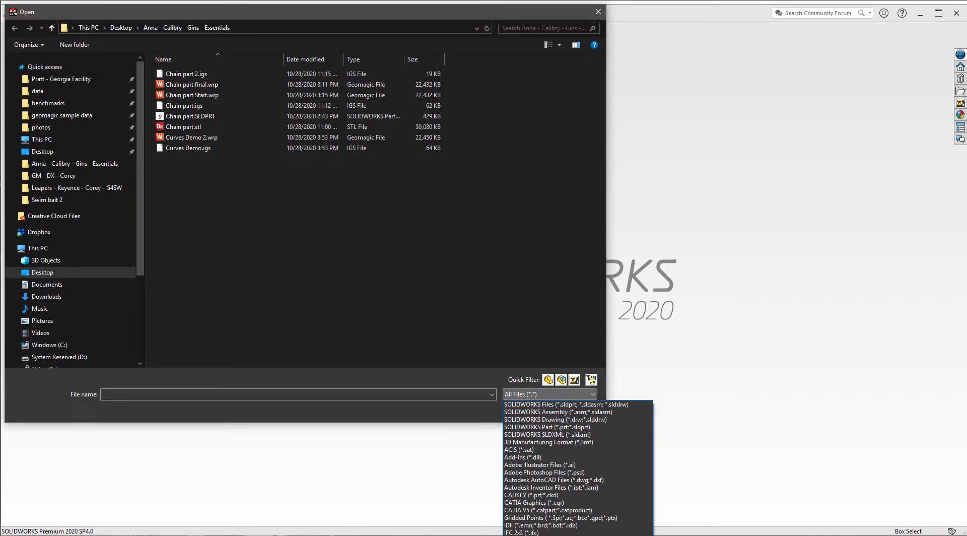
left_click(521, 535)
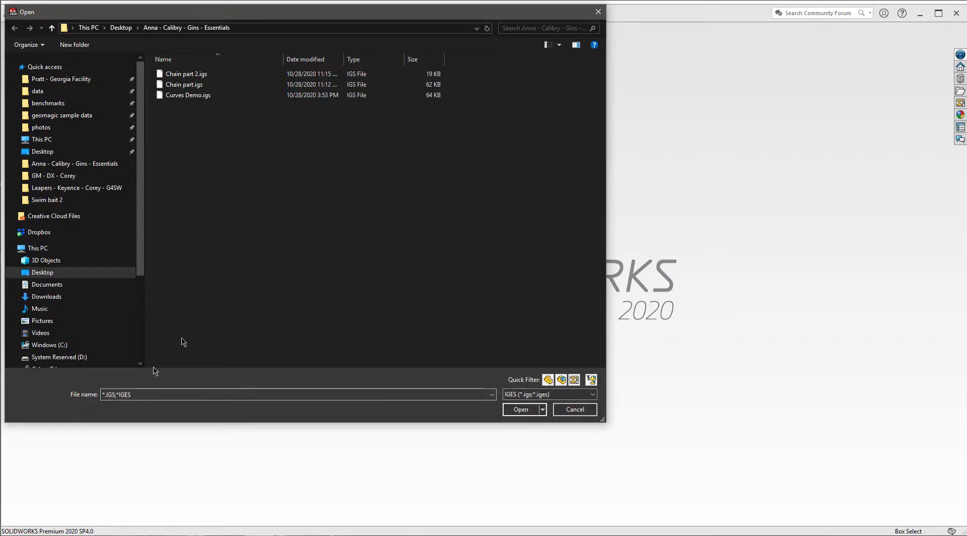
left_click(192, 98)
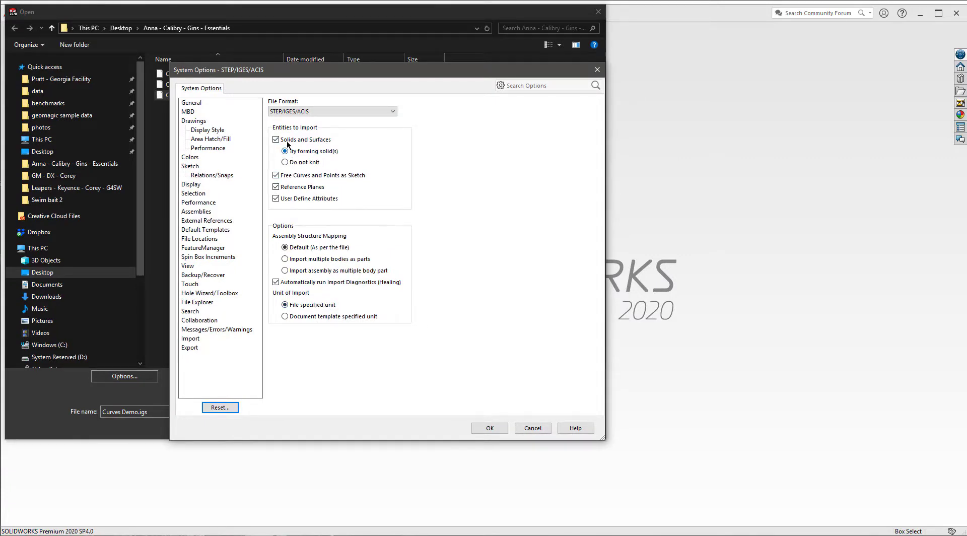
left_click(491, 429)
left_click(522, 426)
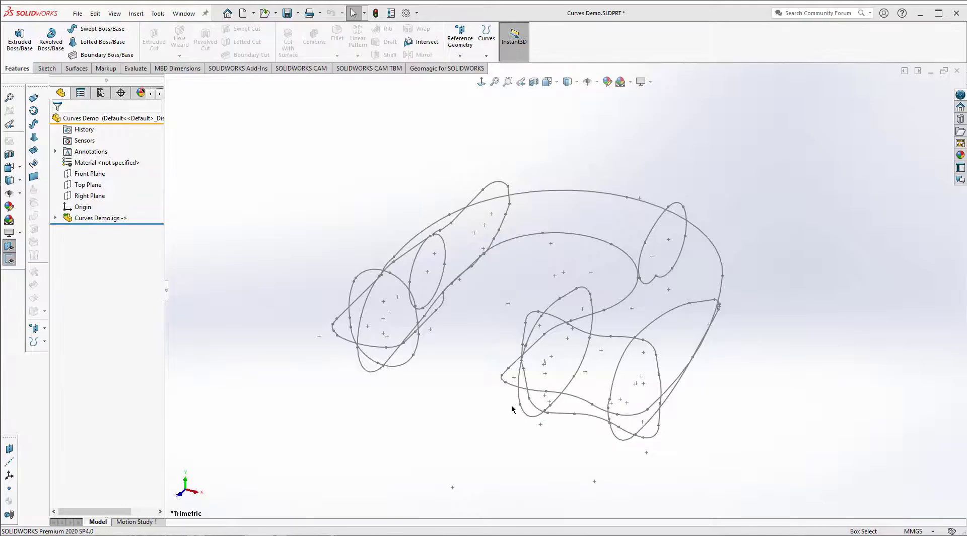
Step: Widen the feature tree and show the Front, Top and Right planes together with the imported curves
middle_click_drag(512, 409, 462, 341)
middle_click_drag(613, 331, 630, 167)
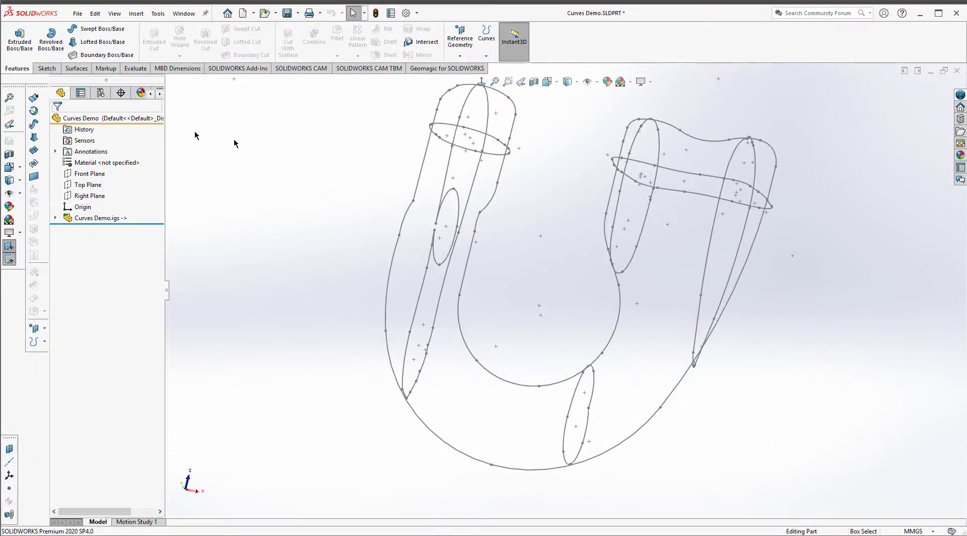
left_click_drag(166, 292, 245, 275)
left_click(172, 173)
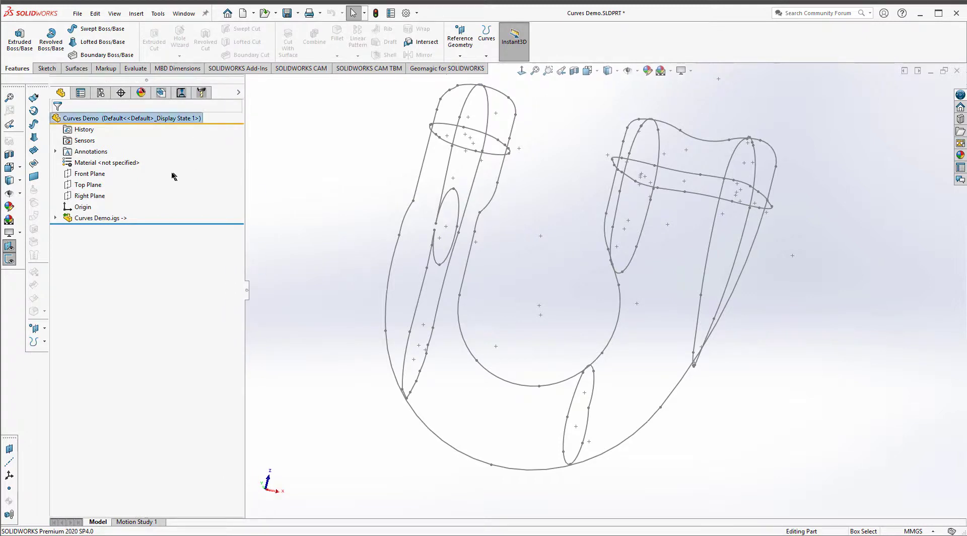
middle_click_drag(414, 194, 135, 194)
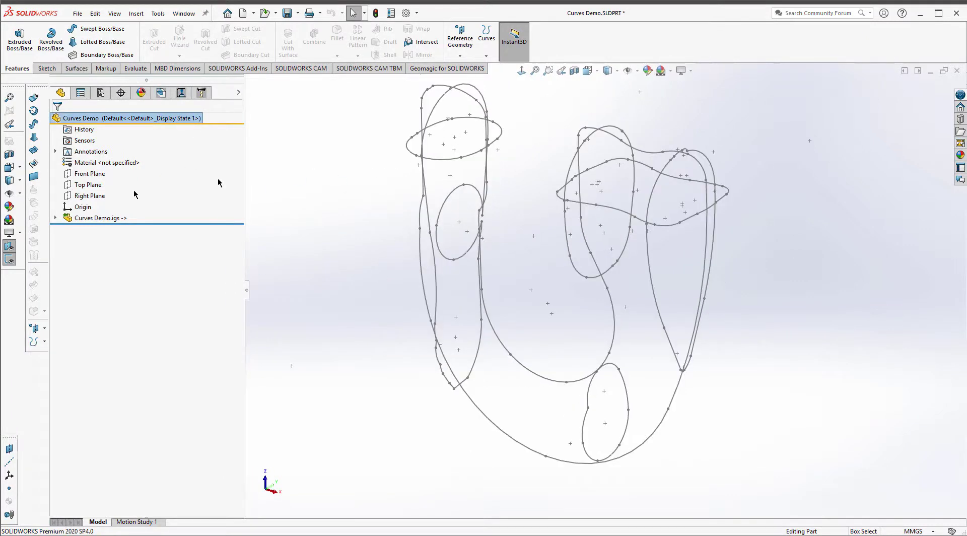
left_click(238, 92)
left_click(251, 174)
left_click(250, 184)
left_click(250, 195)
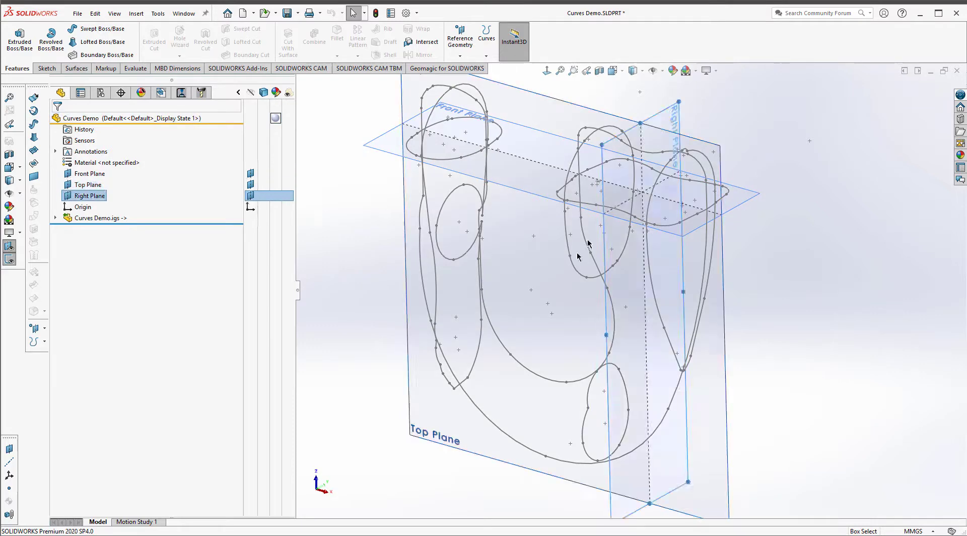
Step: Start a sketch on the Top Plane and orient the view normal to it
middle_click_drag(588, 243, 549, 136)
left_click(544, 129)
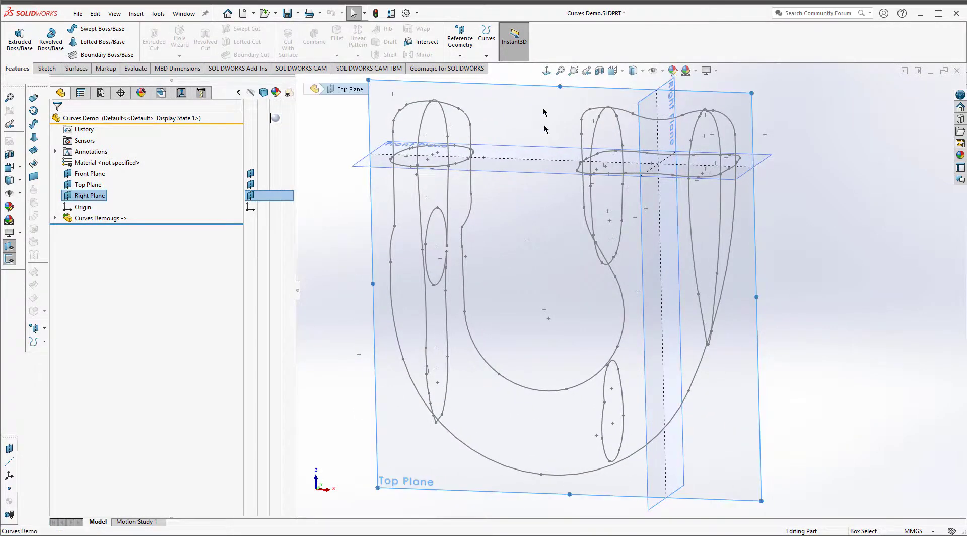
right_click(337, 170)
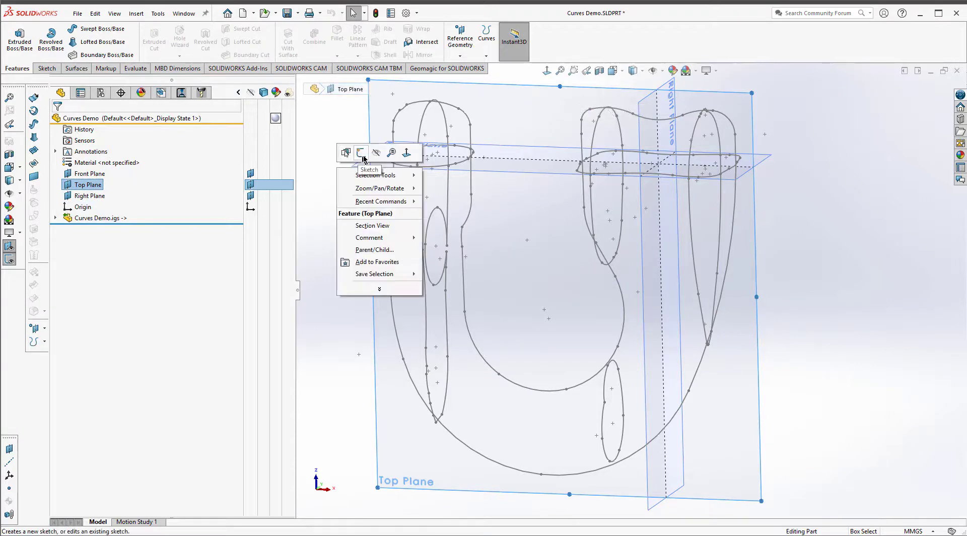
left_click(366, 160)
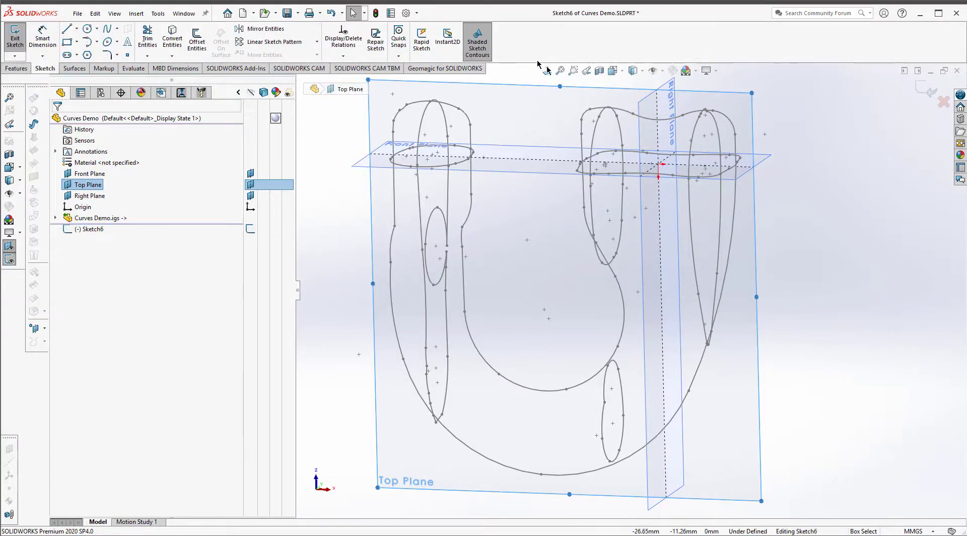
left_click(547, 71)
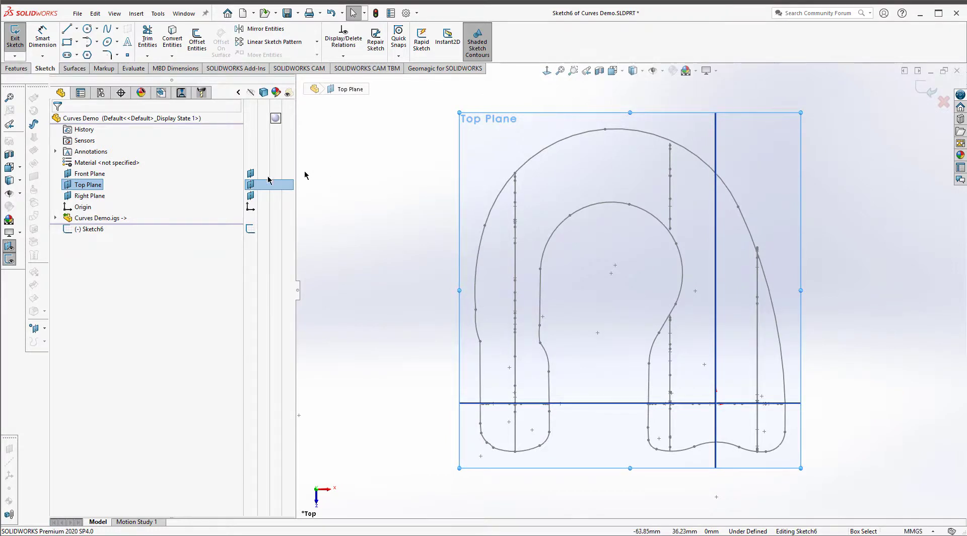
Step: Hide the Front, Top and Right planes
left_click(250, 173)
left_click(250, 184)
left_click(250, 196)
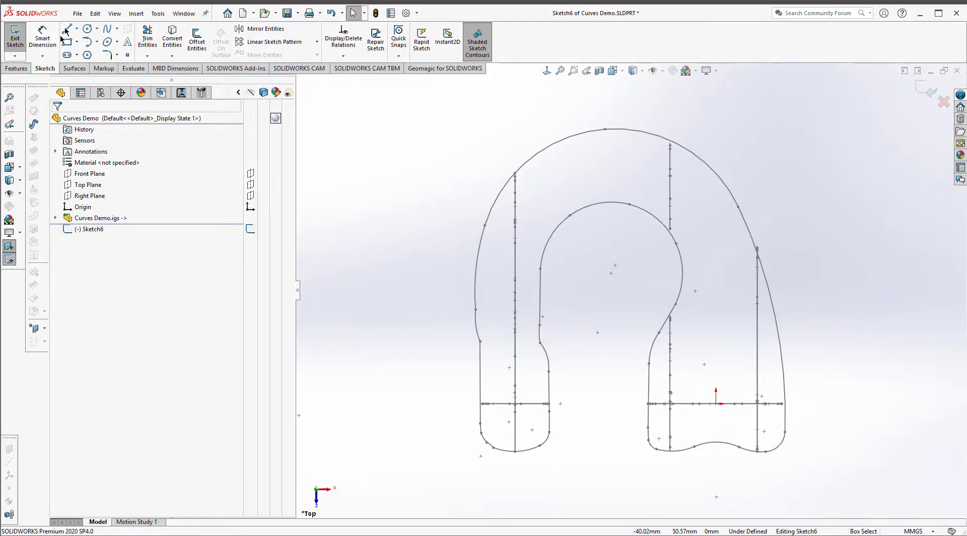
Step: Sketch a vertical line from the origin up to just above the imported chain outline
left_click(716, 404)
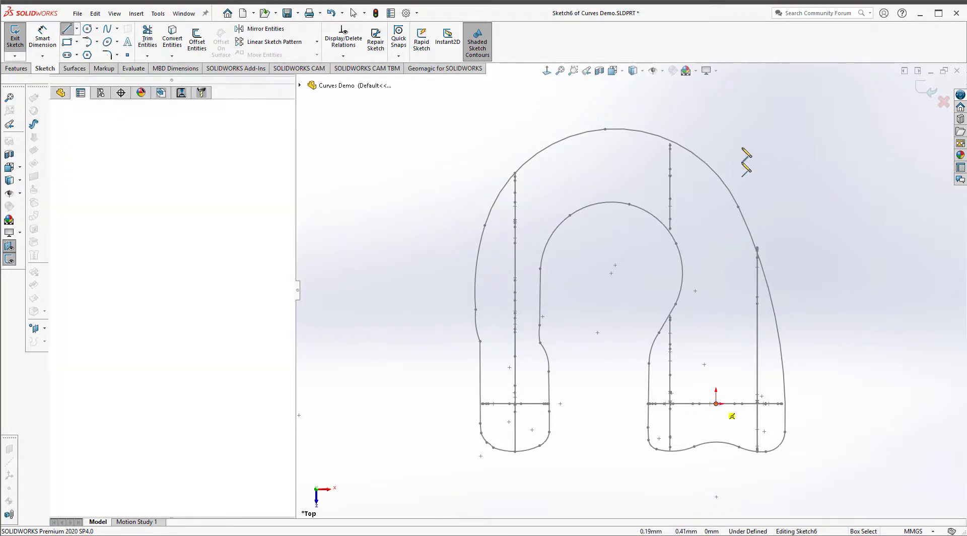
left_click(715, 98)
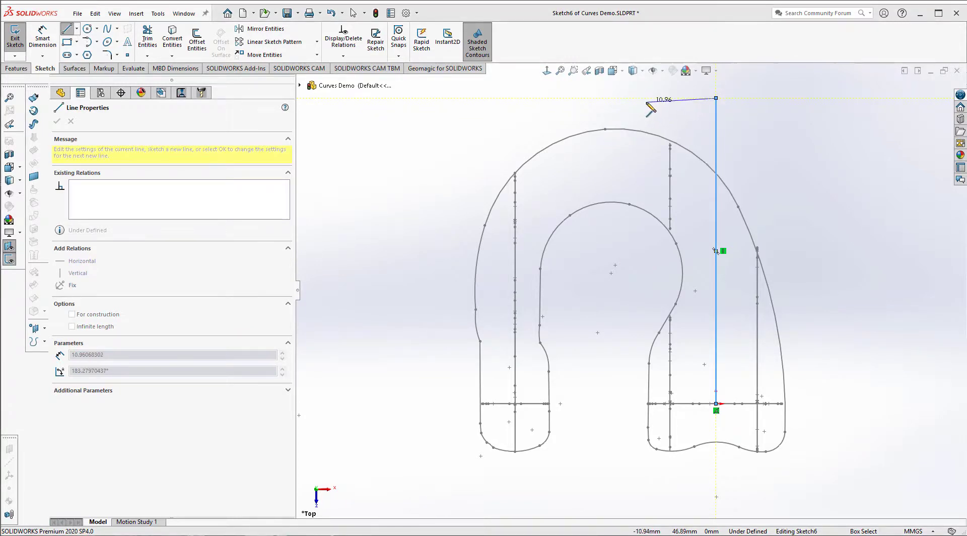
right_click(648, 101)
left_click(589, 107)
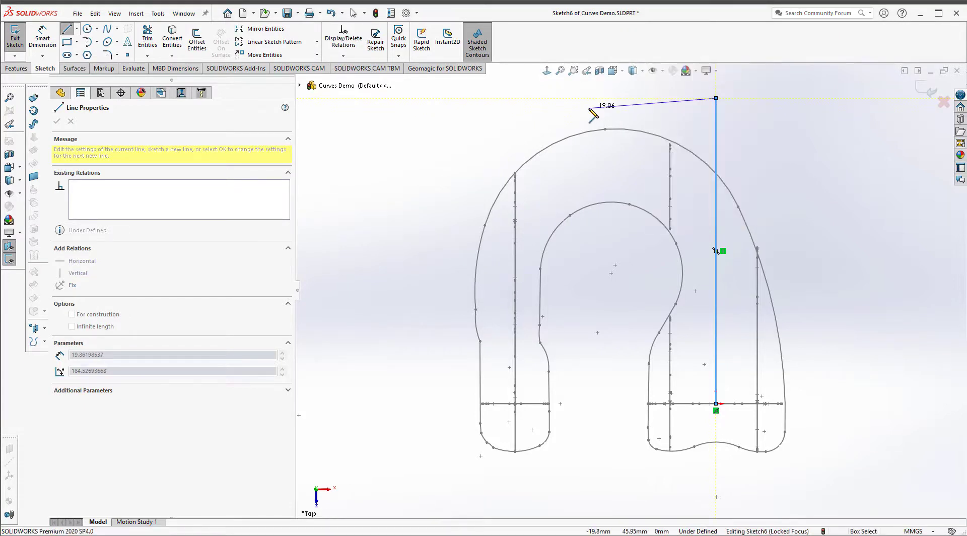
key("Escape")
key("Escape")
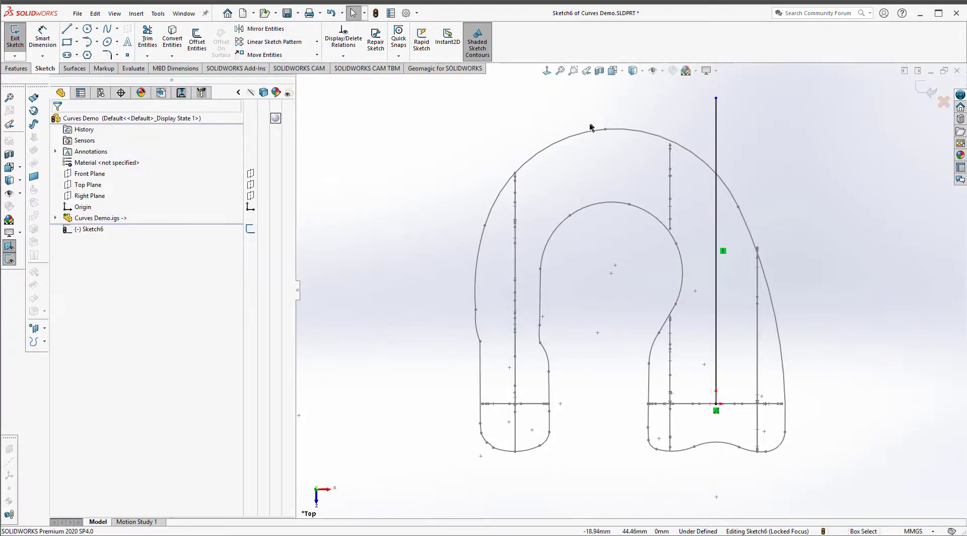
Step: Sketch two more vertical lines reaching above the outline, from the inner arc's centre point and from the other leg's cross-section centre
key("l")
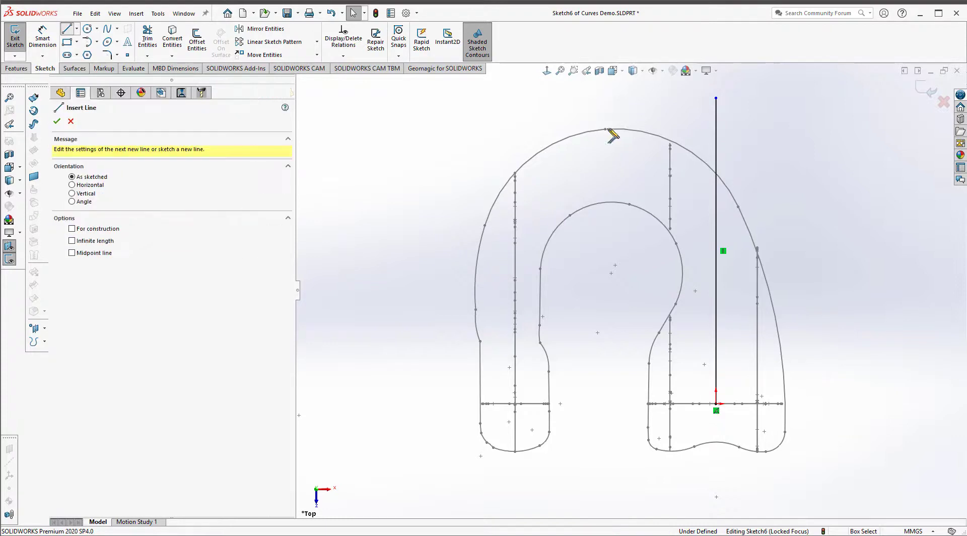
key("Escape")
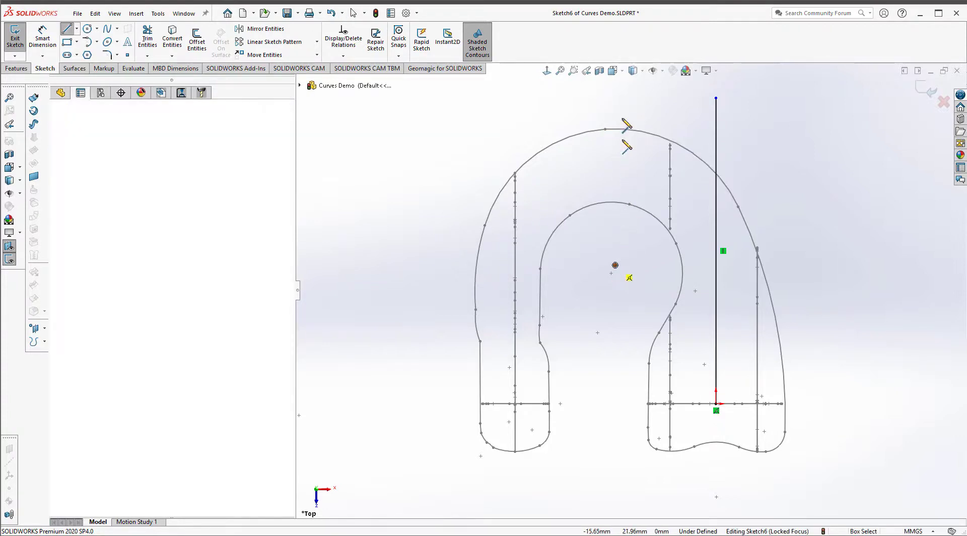
left_click(615, 93)
key("Escape")
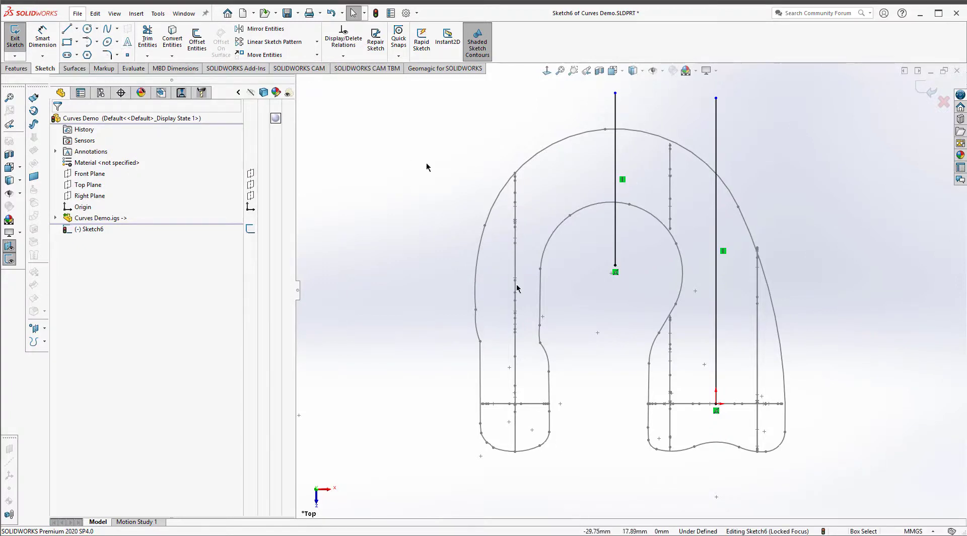
key("l")
left_click(515, 403)
left_click(515, 102)
key("Escape")
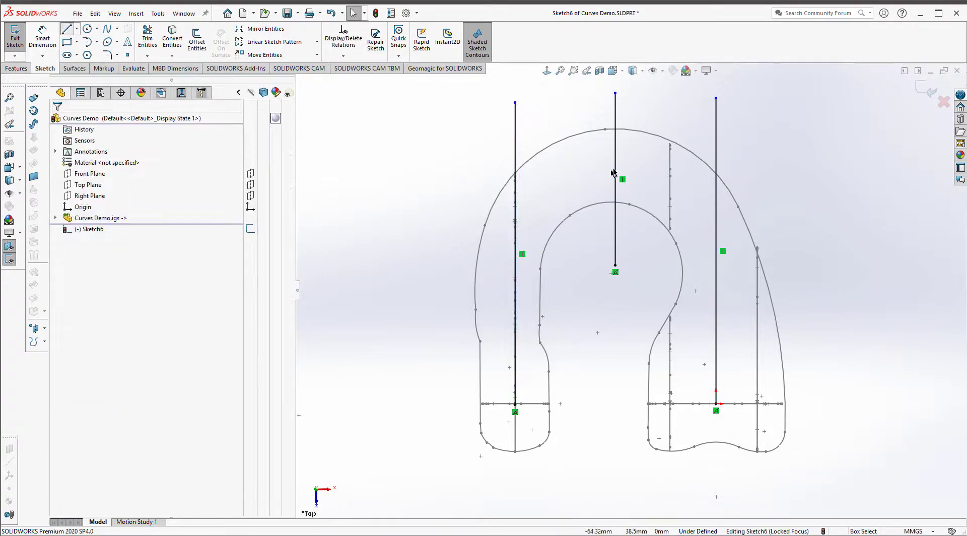
Step: Sketch a horizontal line across the upper part of the outline and corner-trim it with both outer vertical lines
key("l")
left_click(791, 168)
left_click(615, 168)
key("Escape")
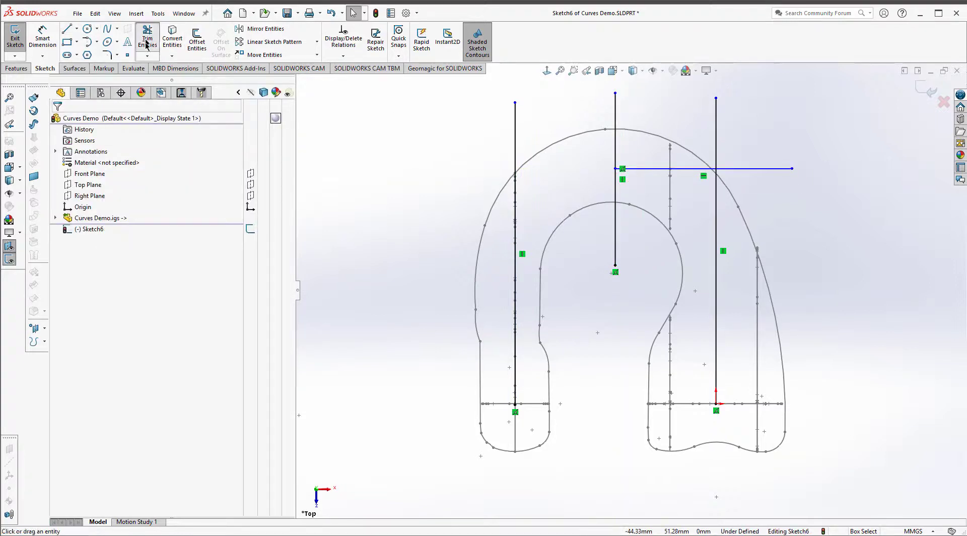
left_click(146, 45)
left_click(66, 216)
left_click(650, 168)
left_click(515, 218)
left_click(680, 168)
left_click(716, 194)
key("Escape")
Step: Delete the middle vertical line
left_click(615, 121)
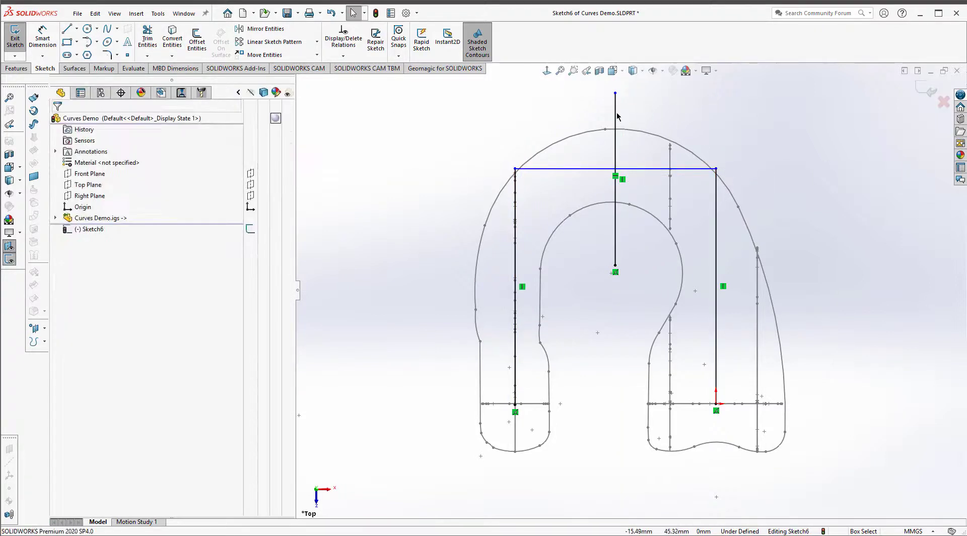
left_click(615, 117)
key("Delete")
Step: Draw a perimeter circle tangent to the horizontal line and both vertical lines
left_click(96, 29)
left_click(100, 54)
left_click(622, 169)
left_click(515, 261)
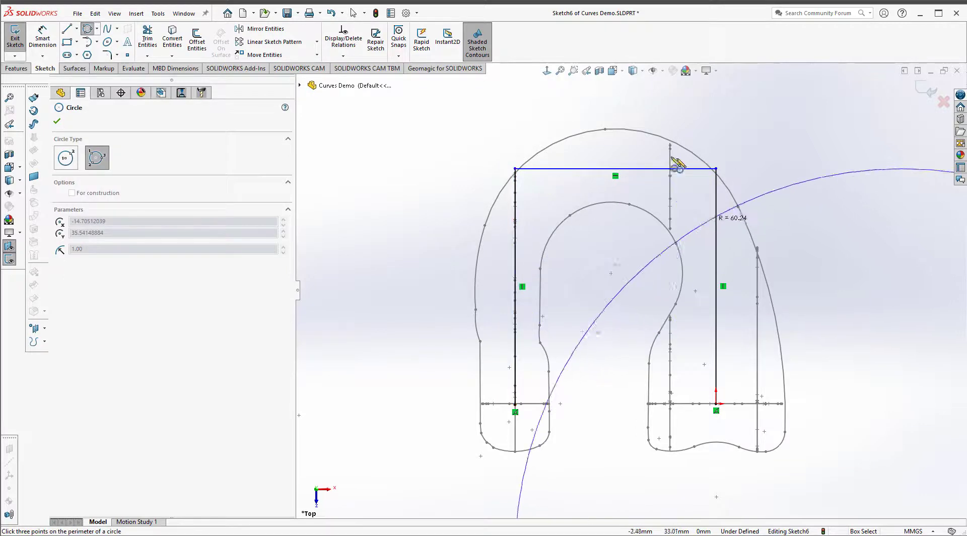
left_click(716, 264)
Step: Trim the circle's lower half and the line ends beyond the tangent points, leaving a U-shaped centreline
scroll(730, 231, "up", 2)
left_click(147, 38)
left_click(66, 297)
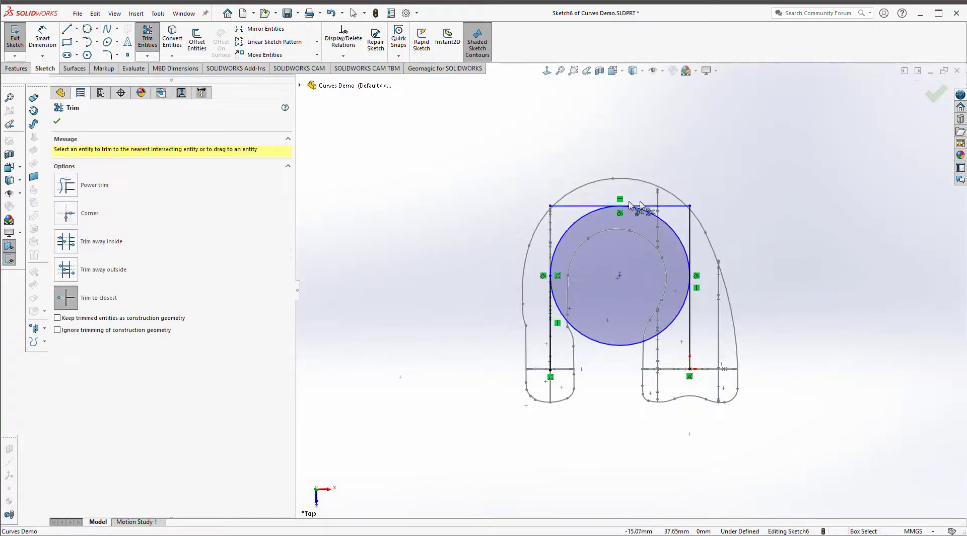
left_click(670, 330)
scroll(677, 298, "up", 3)
left_click(57, 121)
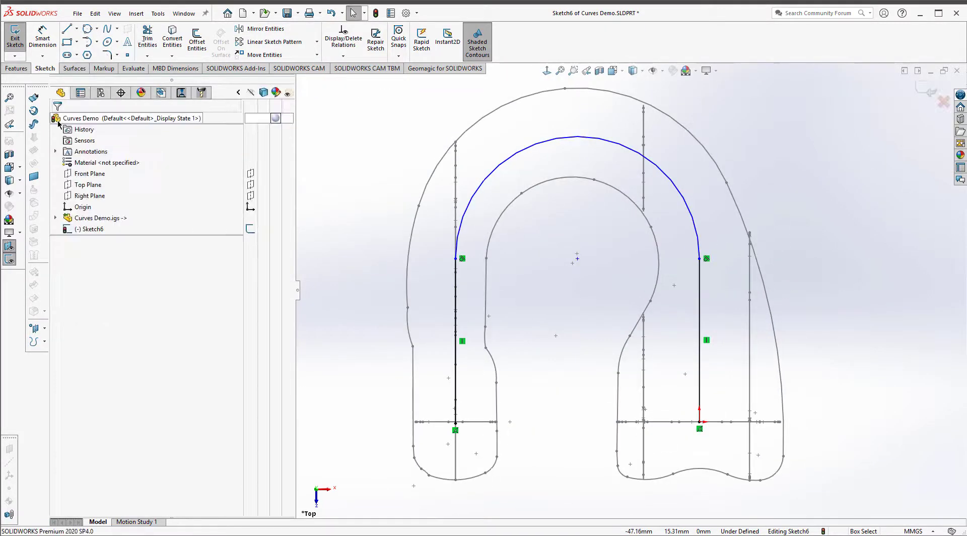
Step: Offset the U centreline bi-directionally with line-capped ends to match the outer curve, make the base construction geometry, and exit the sketch
left_click(197, 40)
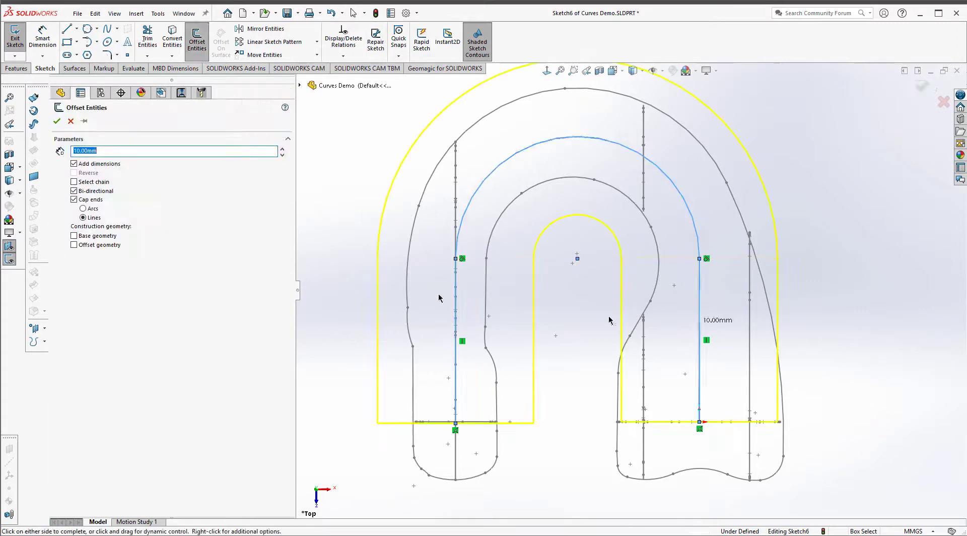
left_click(57, 121)
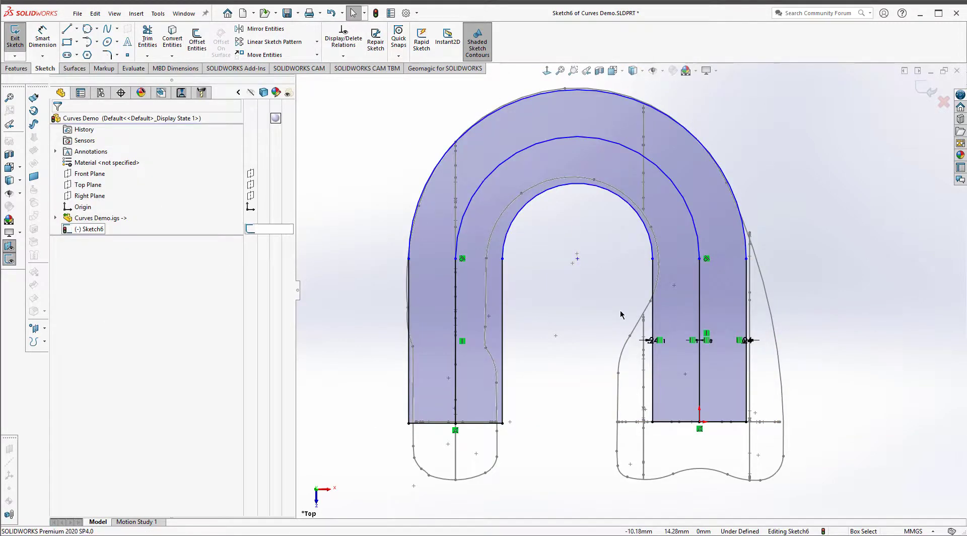
mouse_move(619, 272)
middle_mouse_down()
mouse_move(583, 157)
mouse_move(604, 212)
middle_mouse_up()
left_click(15, 40)
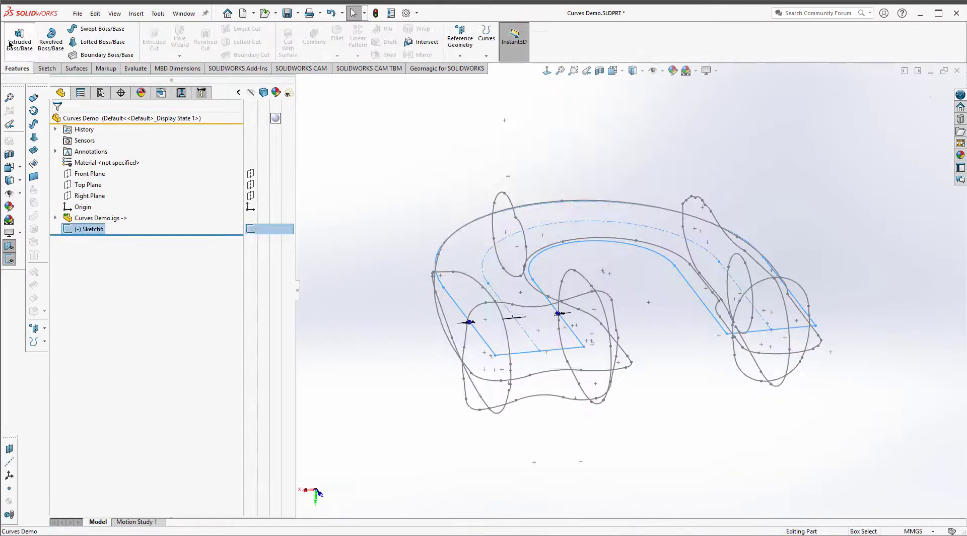
Step: Extrude the U-shaped profile 10 mm from the mid plane
left_click(15, 42)
middle_click_drag(682, 372, 725, 327)
left_click(279, 181)
left_click(180, 226)
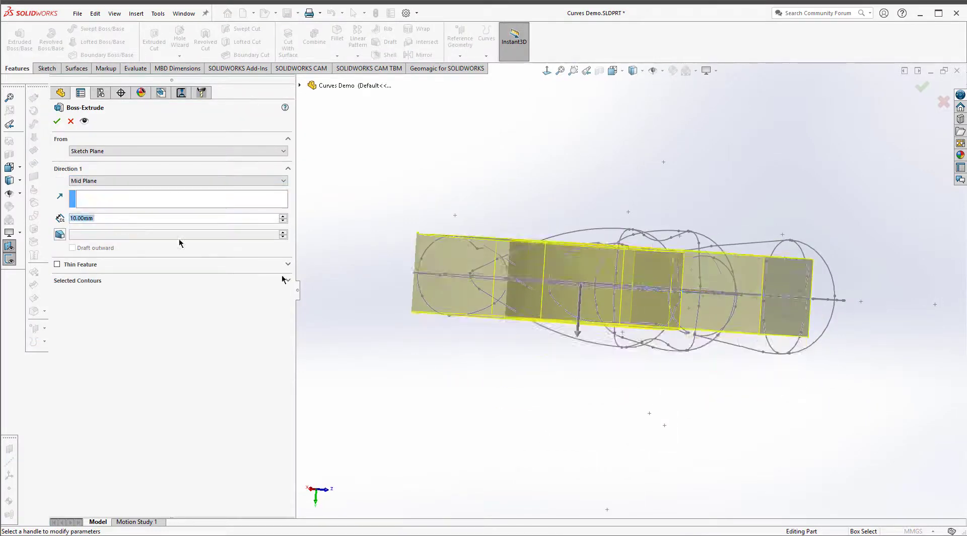
middle_click_drag(408, 283, 547, 315)
left_click(57, 121)
Step: Start a sketch on the flat outer side of the leg at the origin and draw an origin-centred circle of about 7.7 mm radius
middle_click_drag(529, 151, 604, 227)
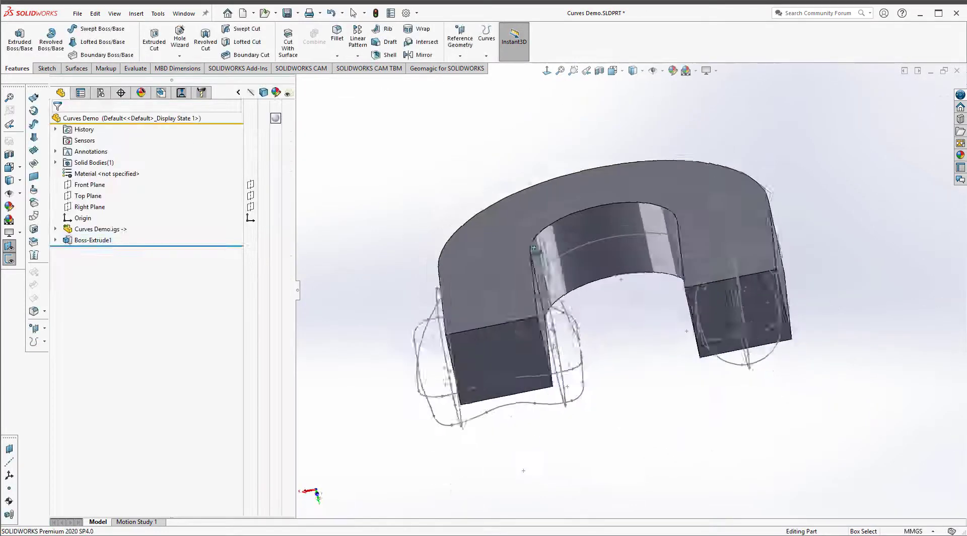
middle_click_drag(605, 327, 655, 388)
left_click(638, 360)
left_click(665, 321)
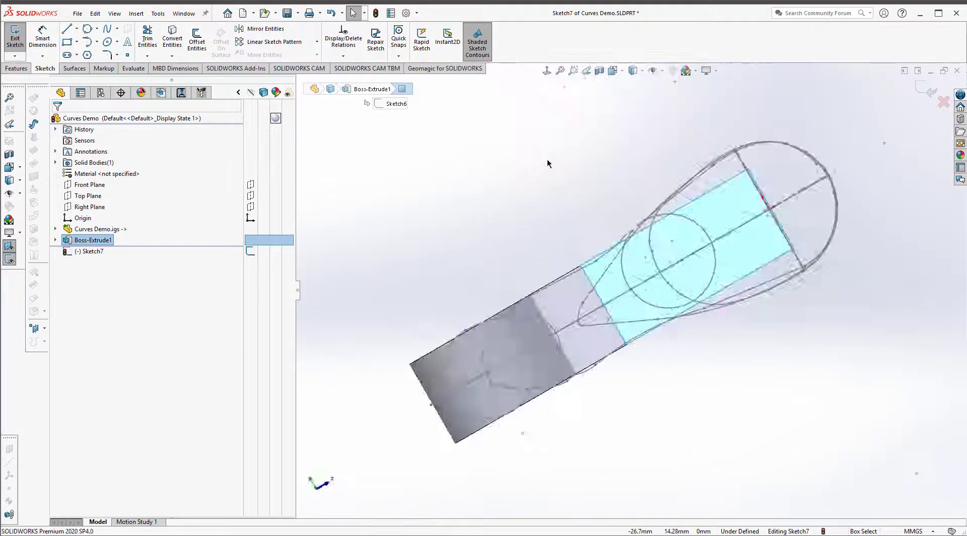
left_click(87, 29)
left_click(423, 316)
scroll(373, 212, "down", 5)
left_click(522, 246)
scroll(527, 244, "up", 7)
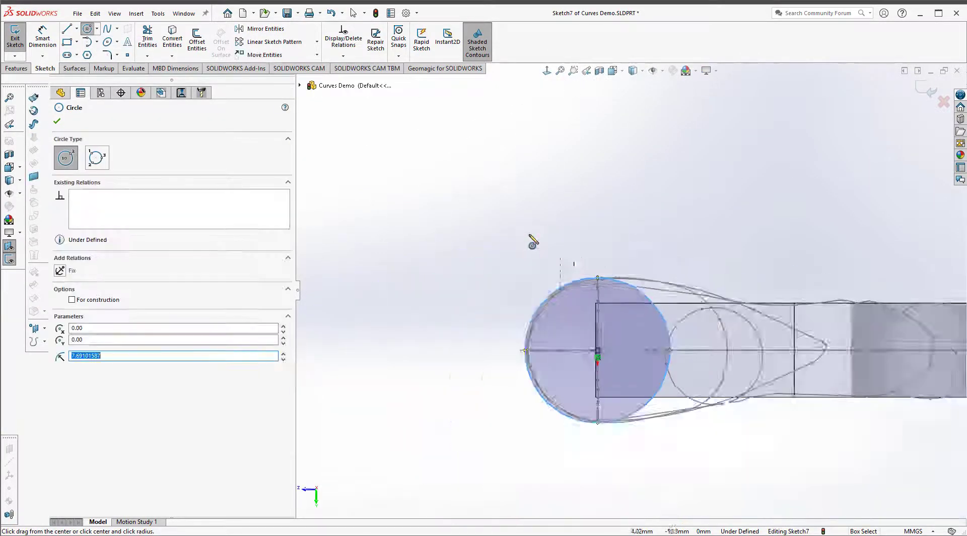
scroll(717, 309, "down", 3)
key("Escape")
Step: Sketch a sloped line from the top of the circle along the imported taper curve and make it tangent to the circle
scroll(577, 211, "up", 1)
scroll(577, 211, "up", 1)
left_click(68, 29)
mouse_move(464, 267)
left_mouse_down()
mouse_move(673, 338)
mouse_move(738, 311)
mouse_move(703, 189)
mouse_move(726, 307)
left_mouse_up()
key("Escape")
left_click(517, 296, "ctrl")
left_click(598, 151)
left_click(266, 29)
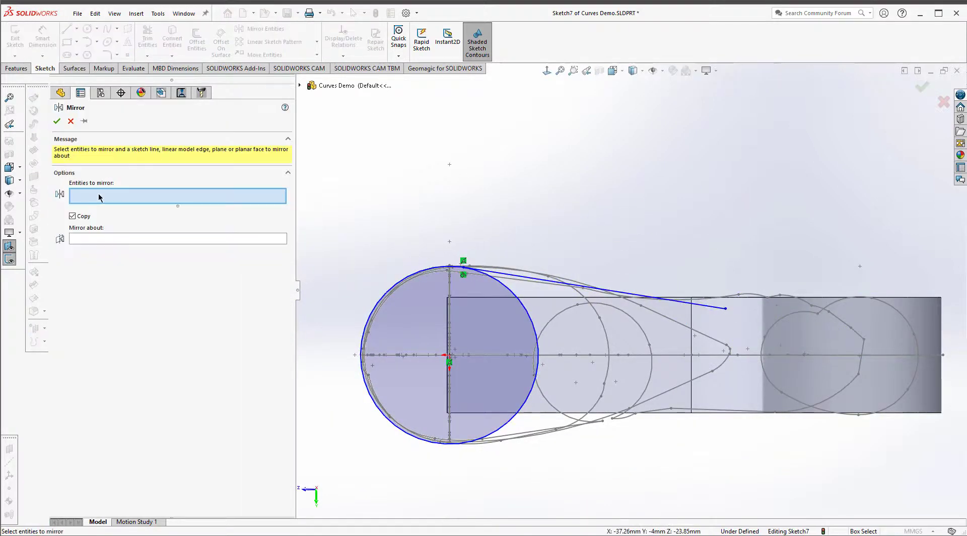
left_click(604, 289)
left_click(172, 238)
left_click(70, 121)
Step: Sketch a horizontal construction centreline from the origin out past the circle
left_click(76, 28)
left_click(86, 51)
left_click(449, 354)
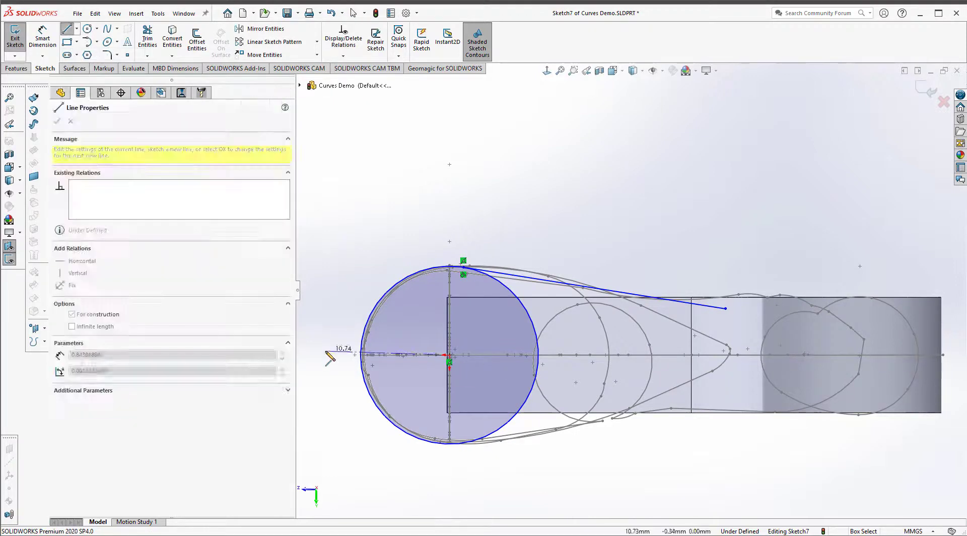
left_click(325, 355)
key("Escape")
Step: Mirror the sloped tangent line about the horizontal centreline
left_click(265, 29)
left_click(604, 289)
left_click(128, 239)
left_click(342, 355)
left_click(57, 121)
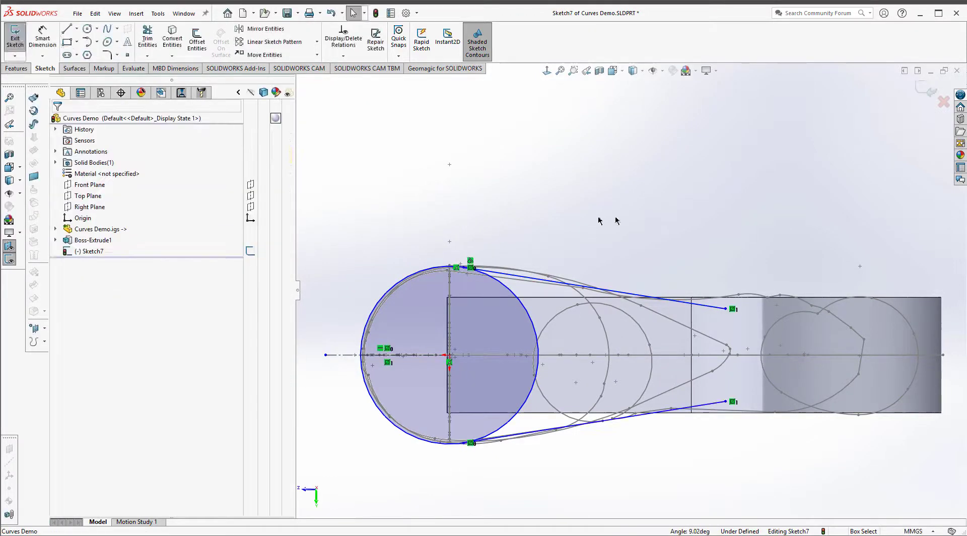
Step: Close the tapered profile with a vertical line between the sloped lines' free ends and trim away the circle's inner arc
left_click(67, 29)
left_click(726, 308)
left_click(726, 401)
key("Escape")
left_click(147, 37)
left_click(522, 305)
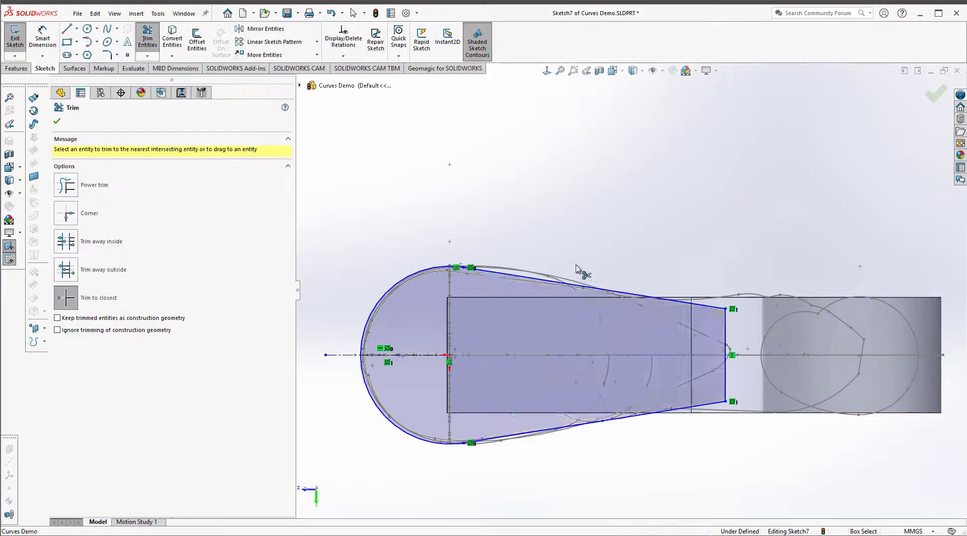
middle_click_drag(579, 270, 603, 297)
key("Escape")
Step: Exit the sketch and extrude the tapered profile up to the opposite side face of the leg
left_click(15, 38)
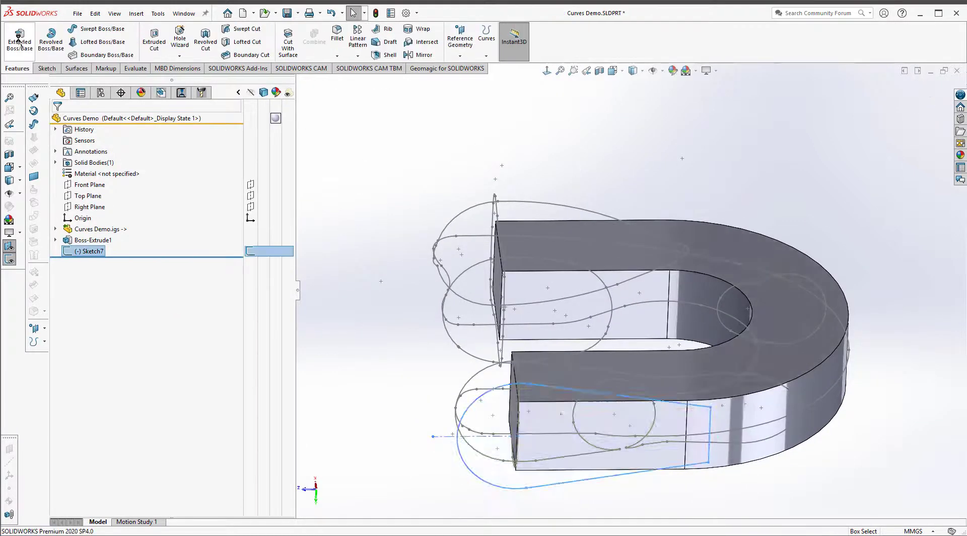
left_click(19, 40)
left_click(126, 181)
left_click(124, 221)
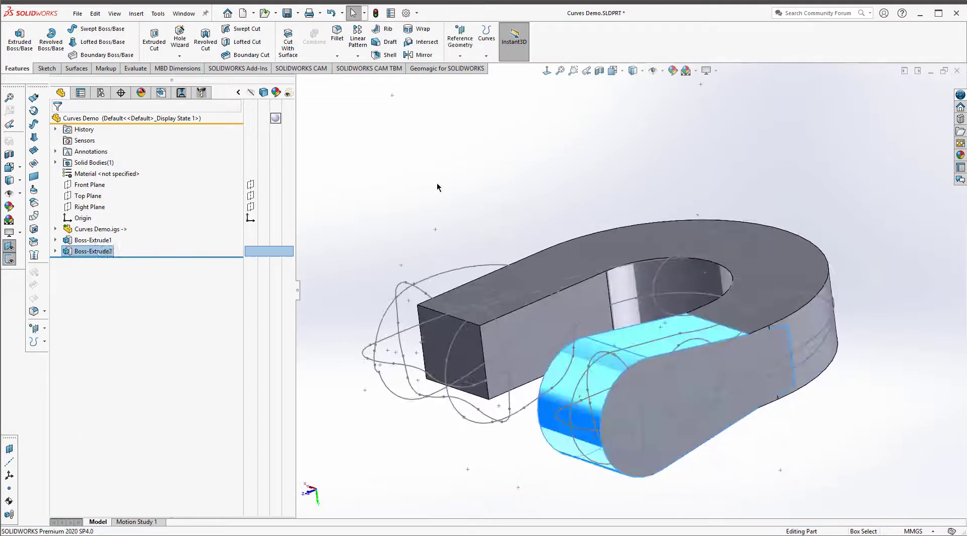
Step: Edit the tapered extrusion and turn off merging its result with the U-shaped body
left_click(438, 187)
middle_click_drag(438, 187, 546, 192)
scroll(546, 191, "down", 2)
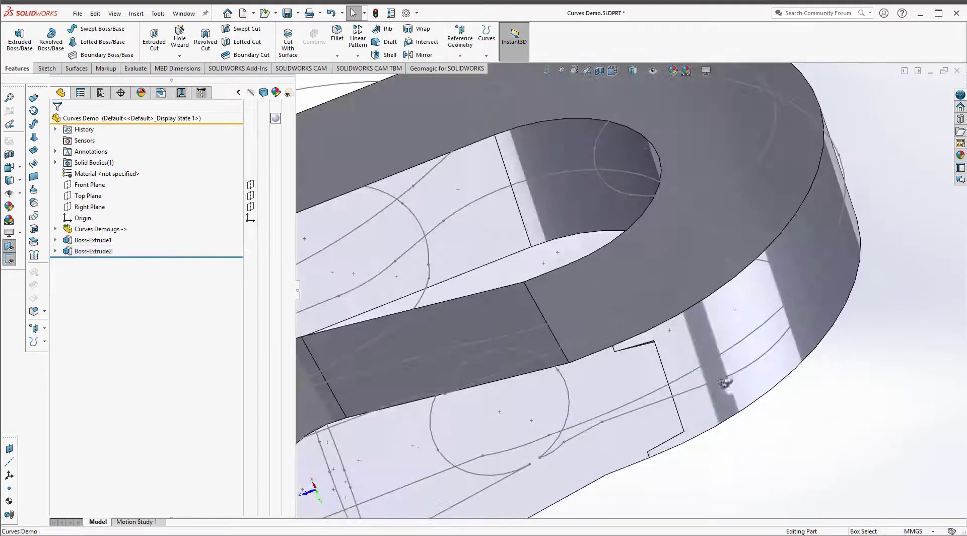
scroll(567, 320, "up", 2)
right_click(103, 251)
left_click(114, 220)
left_click(72, 230)
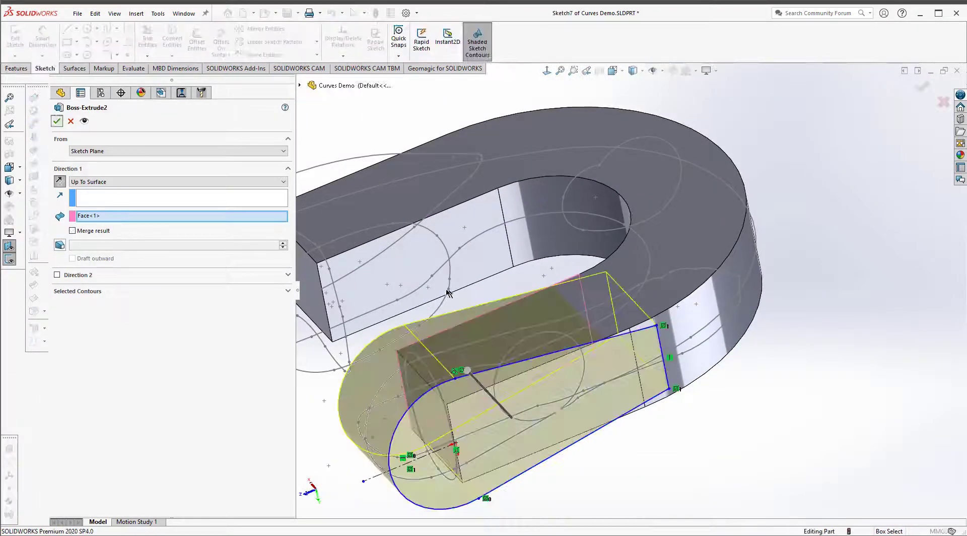
left_click(56, 121)
Step: Start a new sketch on the inner side face of the U-shaped body's other leg
middle_click_drag(613, 428, 614, 393)
scroll(620, 289, "up", 2)
left_click(542, 272)
left_click(592, 231)
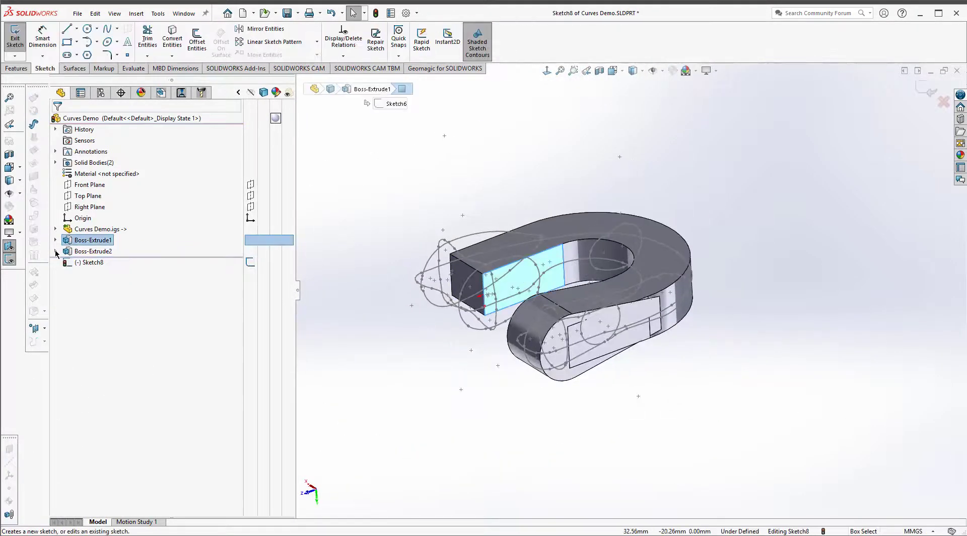
Step: Hide the imported curve sketches and both solid bodies
left_click(66, 240)
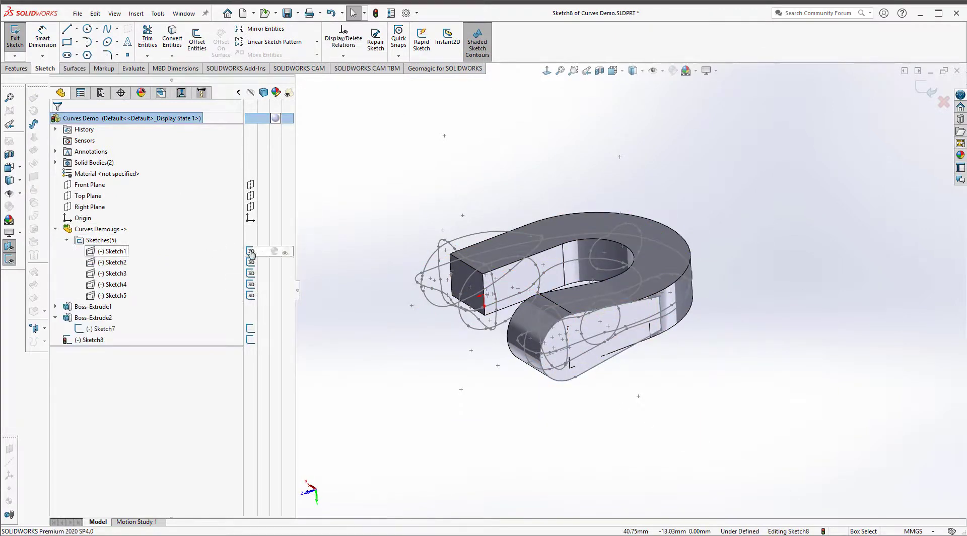
left_click(250, 251)
scroll(612, 415, "down", 2)
left_click(55, 163)
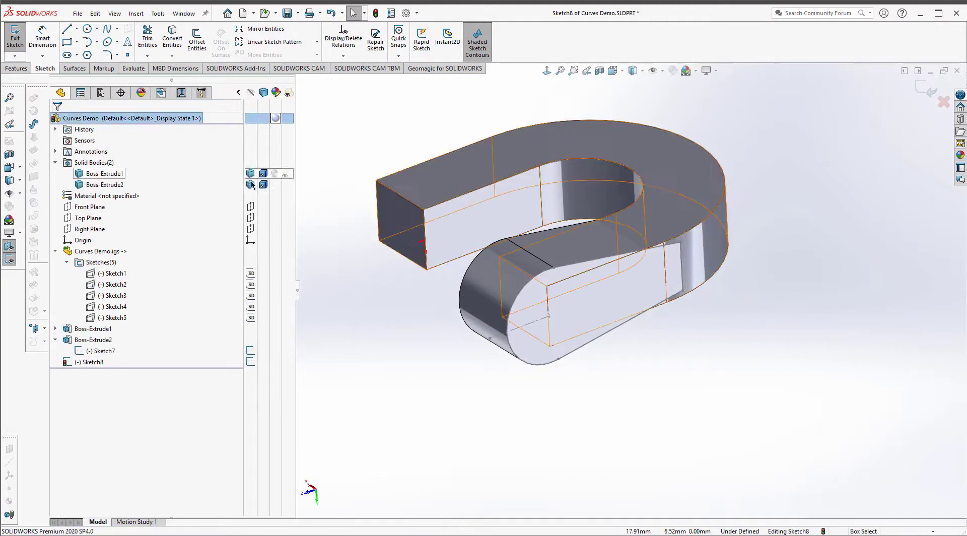
left_click(251, 174)
left_click(251, 184)
Step: Convert the three straight lines and the arc of the first leg's tapered profile into the new sketch
left_click(172, 36)
left_click(650, 308)
left_click(682, 267)
left_click(619, 254)
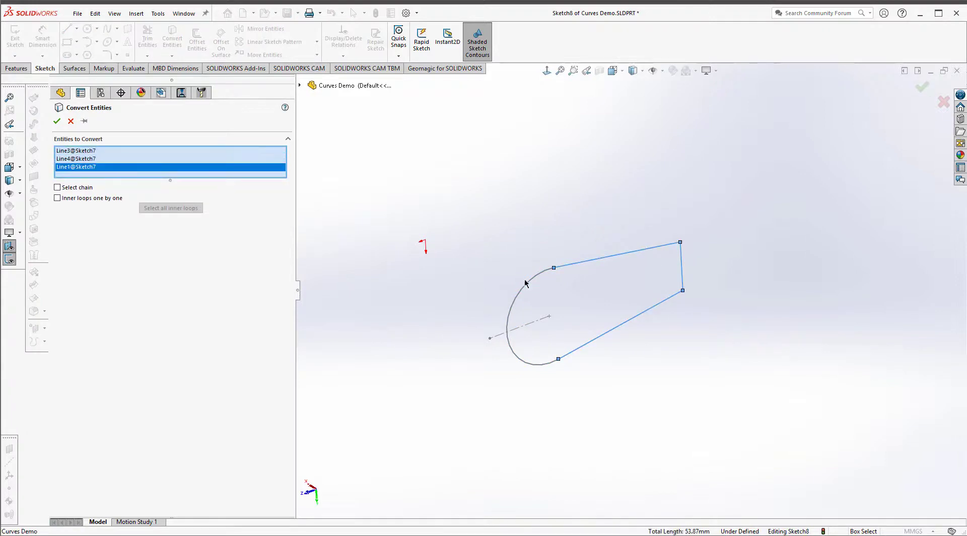
left_click(525, 282)
right_click(466, 145)
Step: Exit the sketch and show both solid bodies and the imported outline curve Sketch1 again
mouse_move(467, 145)
middle_mouse_down()
mouse_move(439, 201)
mouse_move(454, 237)
middle_mouse_up()
left_click(250, 174)
left_click(251, 185)
scroll(475, 217, "down", 4)
scroll(436, 258, "up", 2)
key("f")
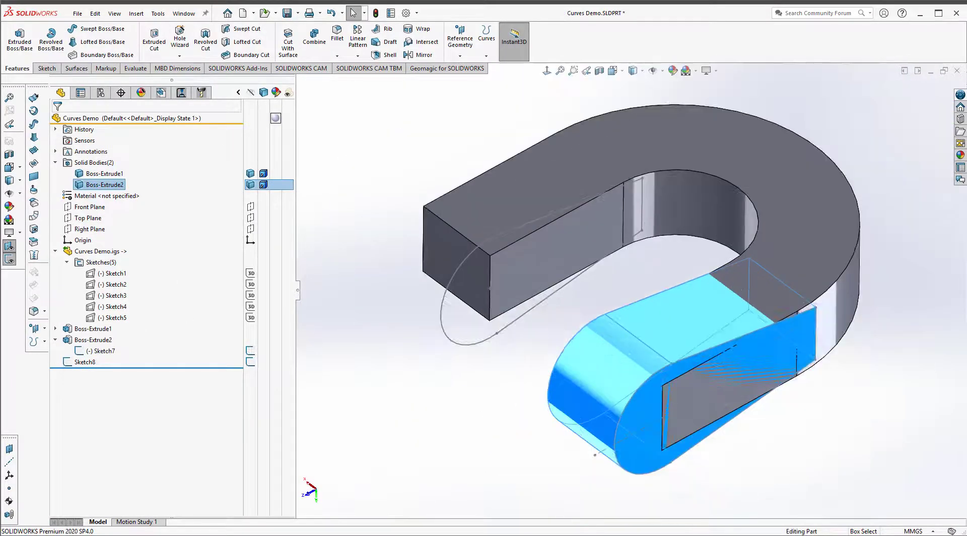
key("Escape")
left_click(250, 273)
middle_click_drag(348, 280, 351, 317)
Step: Extrude the converted profile in both directions as a separate body, spanning the width of the imported outline's wide end
left_click(85, 362)
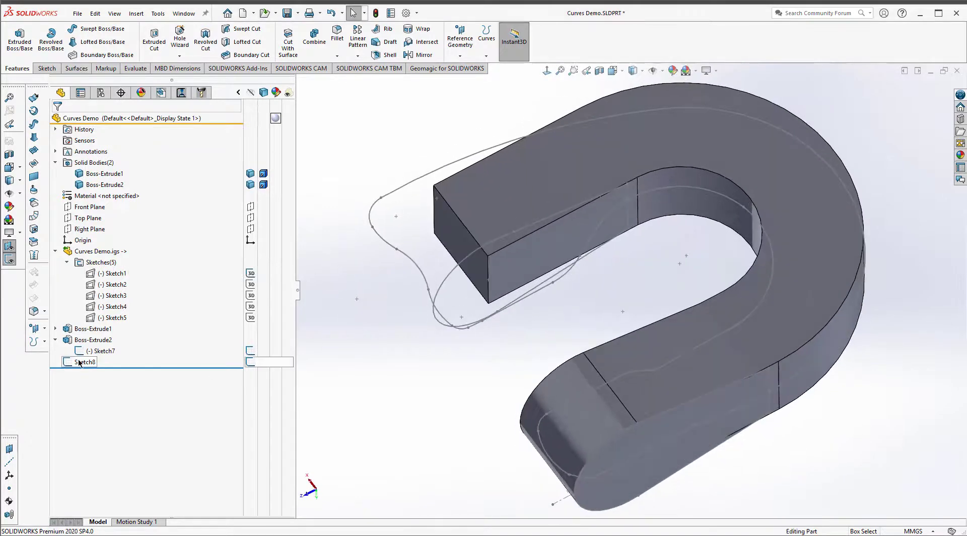
left_click(19, 38)
left_click_drag(569, 351, 558, 336)
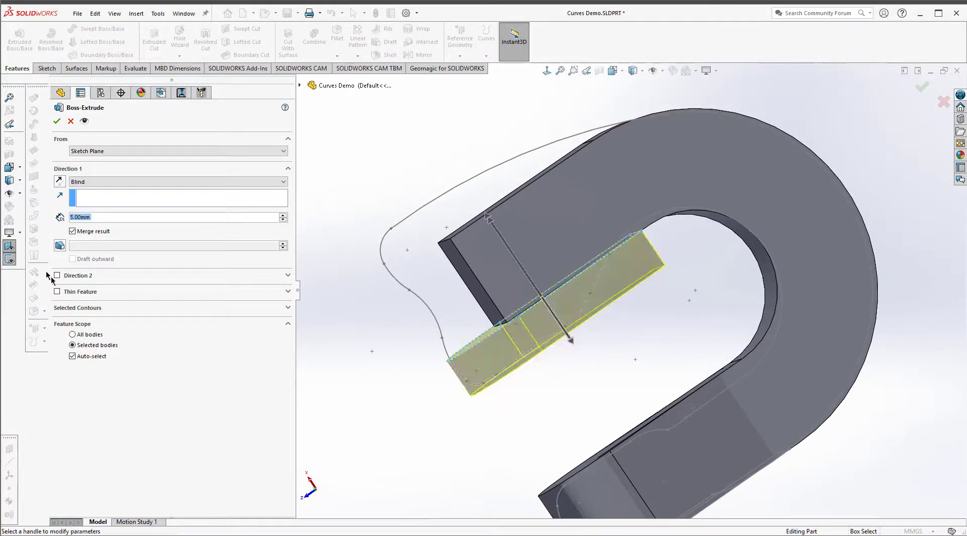
left_click(57, 276)
left_click_drag(490, 220, 427, 176)
middle_click_drag(422, 228, 424, 244)
left_click_drag(453, 166, 457, 173)
key("Return")
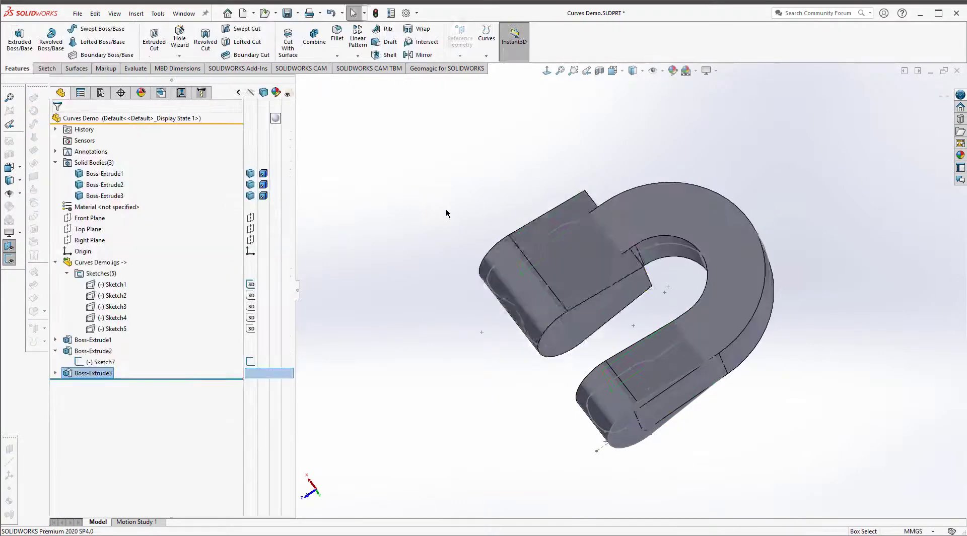
Step: Start a sketch on the Top Plane, view it straight on and hide all three solid bodies
left_click(90, 240)
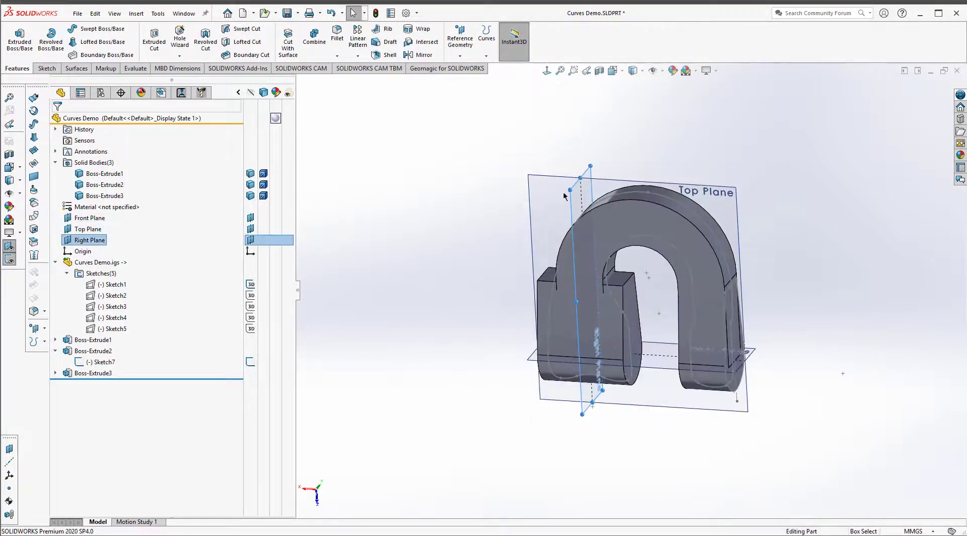
left_click(566, 194)
left_click(578, 157)
left_click(546, 70)
scroll(736, 305, "down", 5)
left_click(251, 173)
left_click(251, 185)
left_click(250, 196)
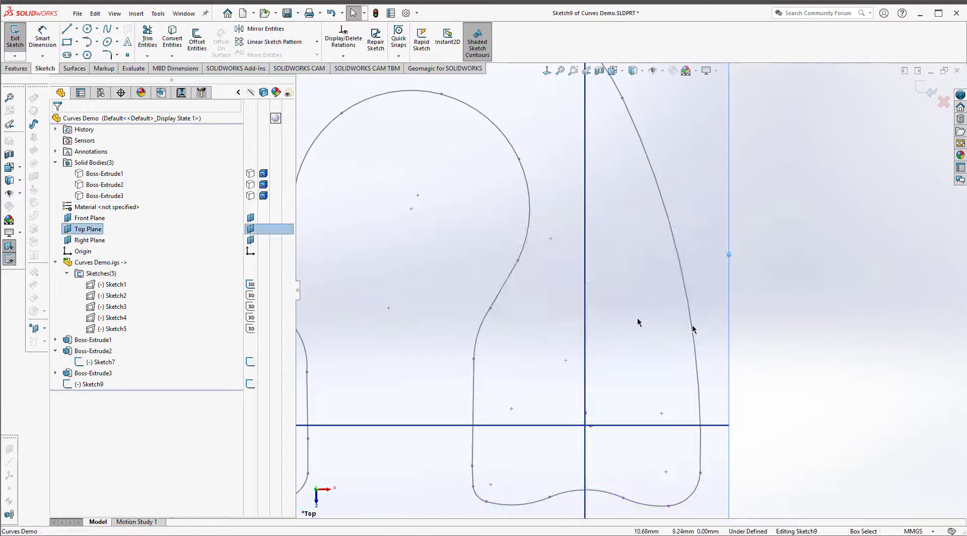
Step: Draw a sloped line along the straight segment of the inner outline, between its two endpoints
key("l")
left_click(490, 308)
left_click(518, 260)
right_click(602, 241)
key("Escape")
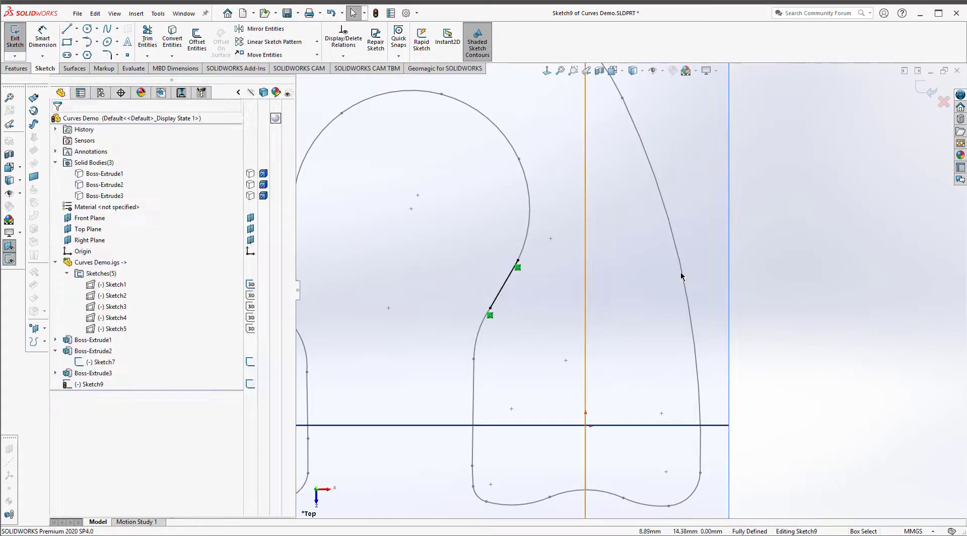
left_click(252, 174)
left_click(252, 174)
left_click(250, 185)
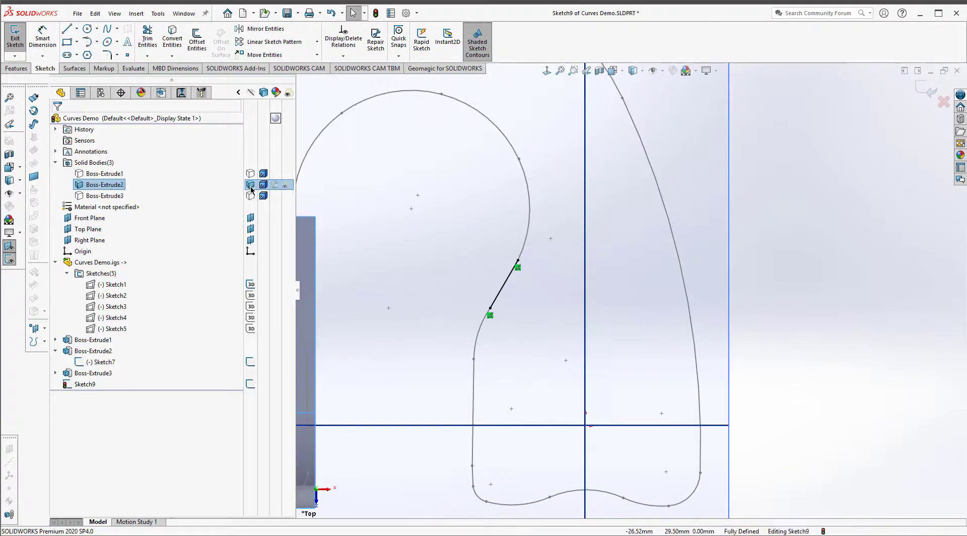
left_click(251, 185)
Step: Draw a sloped line starting on the outer outline curve and a horizontal line passing through its upper end
key("l")
left_click(665, 207)
left_click(701, 323)
key("Escape")
scroll(630, 291, "up", 2)
key("l")
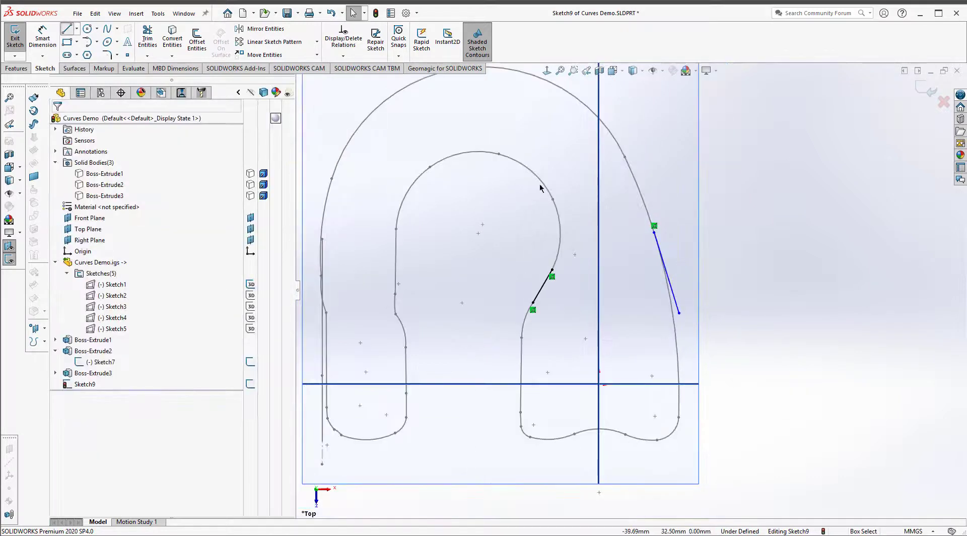
left_click(576, 233)
left_click(714, 233)
key("Escape")
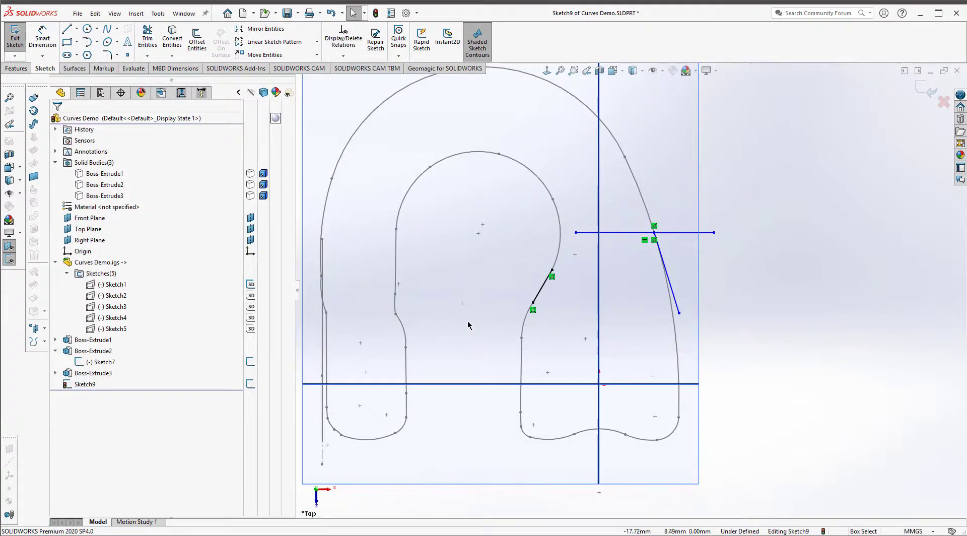
Step: Draw a rectangle about 34 mm by 30 mm enclosing the sloped and horizontal lines
key("r")
left_click_drag(481, 124, 731, 345)
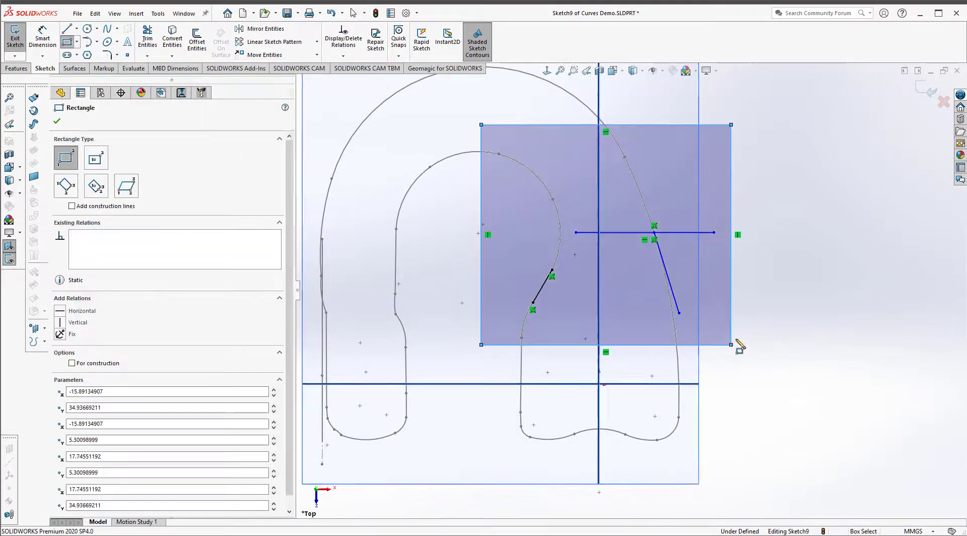
key("Escape")
left_click(540, 290)
left_click(499, 345)
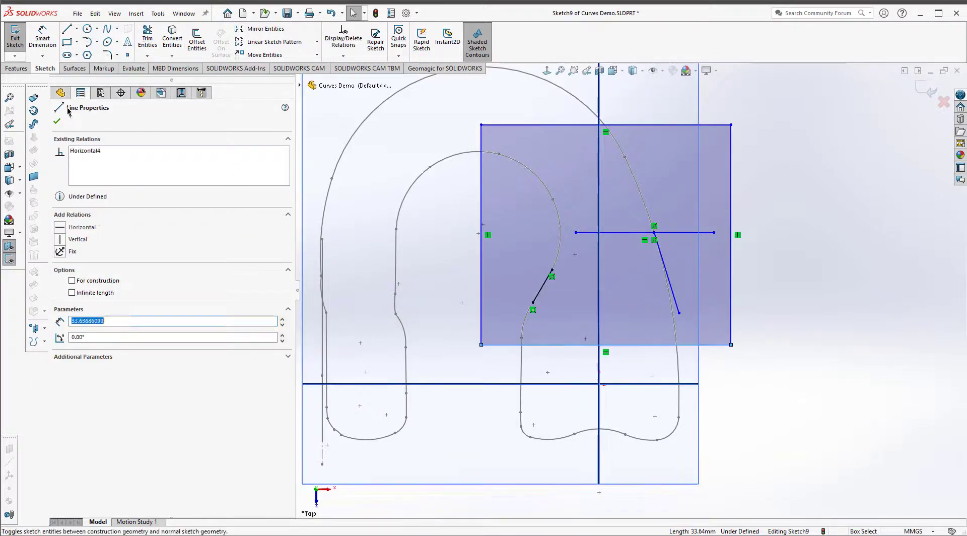
left_click(59, 118)
Step: Corner-trim the inner sloped line to the rectangle's lower side and the horizontal line, and that horizontal line to the outer slope
left_click(147, 38)
left_click(66, 214)
left_click(540, 290)
left_click(499, 345)
left_click(544, 284)
left_click(585, 232)
left_click(622, 232)
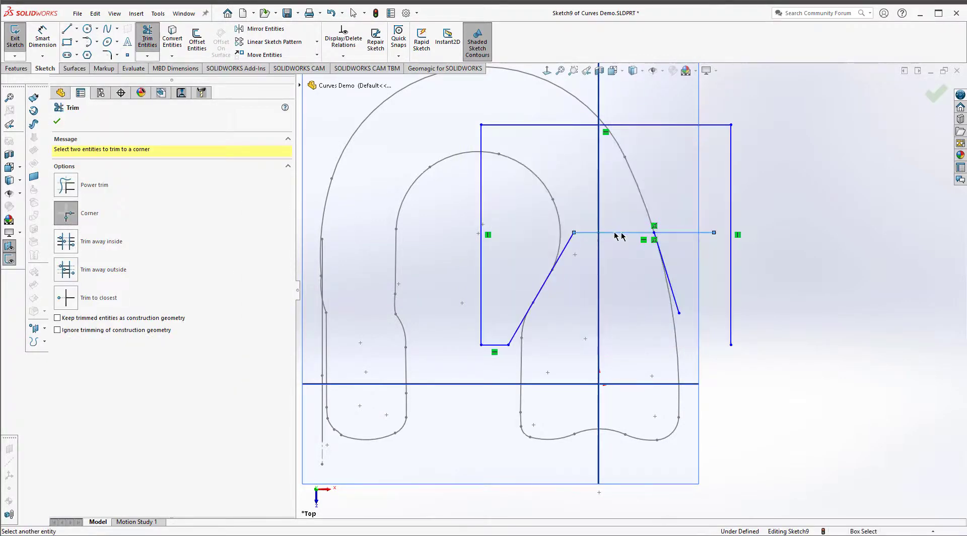
left_click(665, 267)
Step: Draw a horizontal line from the inner slope's lower end past the rectangle and corner-trim it with the outer slope and vertical side
left_click(66, 29)
left_click_drag(509, 345, 854, 345)
key("Escape")
left_click(147, 38)
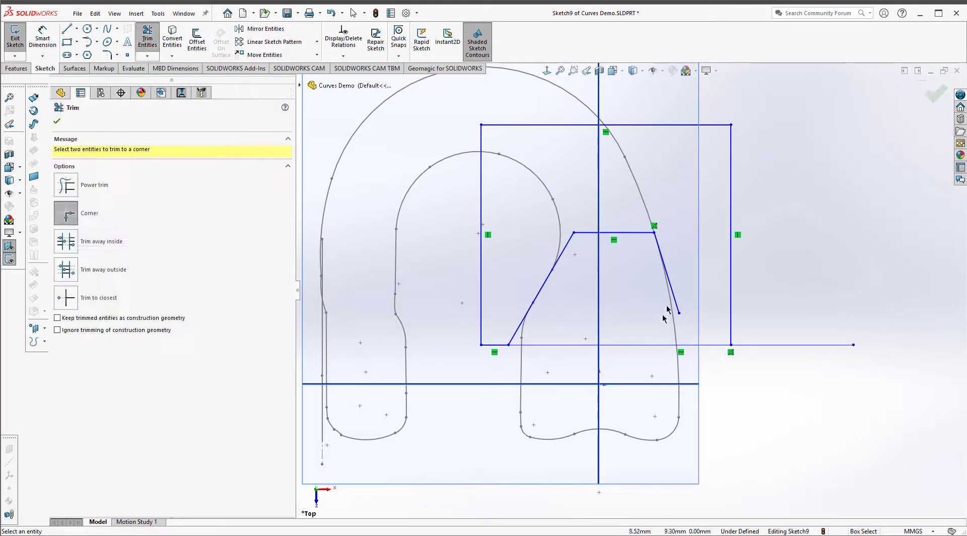
left_click(672, 292)
left_click(712, 345)
left_click(731, 323)
key("Escape")
Step: Exit the sketch, show the two leg bodies and cut the wide leg with the closed profile using the Mid Plane end condition
middle_click_drag(403, 312, 566, 199)
key("ctrl+b")
mouse_move(519, 337)
middle_mouse_down()
mouse_move(478, 295)
mouse_move(486, 315)
middle_mouse_up()
left_click(250, 185)
left_click(250, 195)
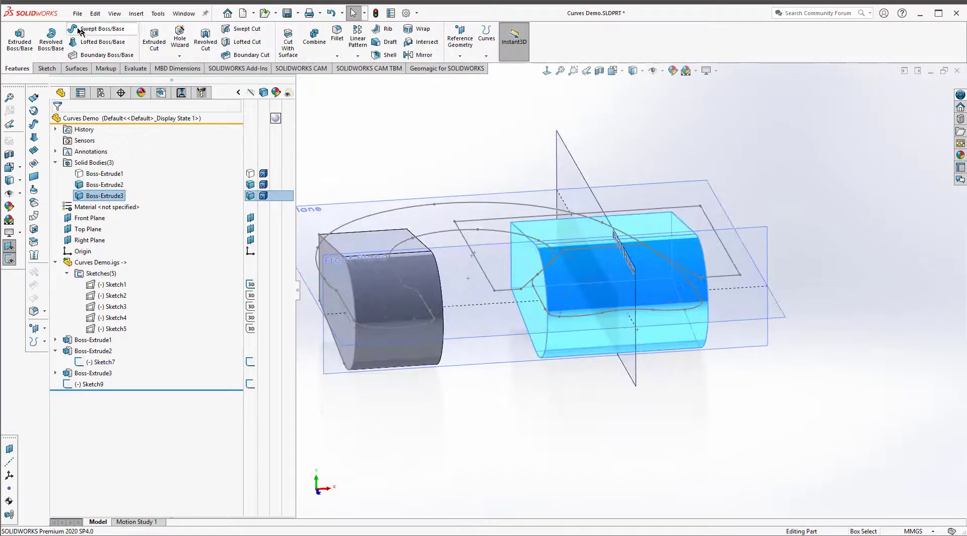
left_click(154, 42)
left_click(211, 180)
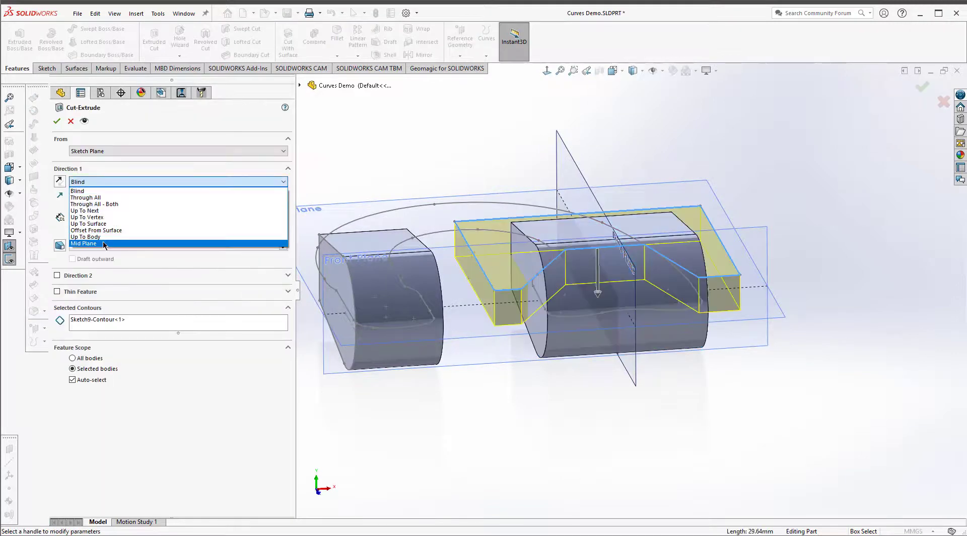
left_click(236, 245)
left_click(56, 121)
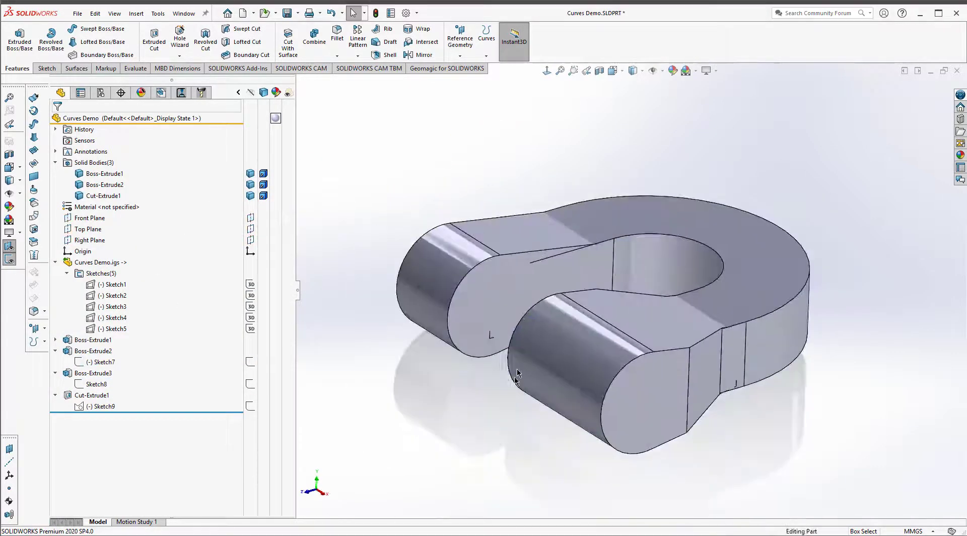
Step: Combine the U-shaped body and the two leg bodies into one solid
left_click(314, 36)
left_click(435, 255)
left_click(640, 216)
left_click(580, 353)
left_click(58, 121)
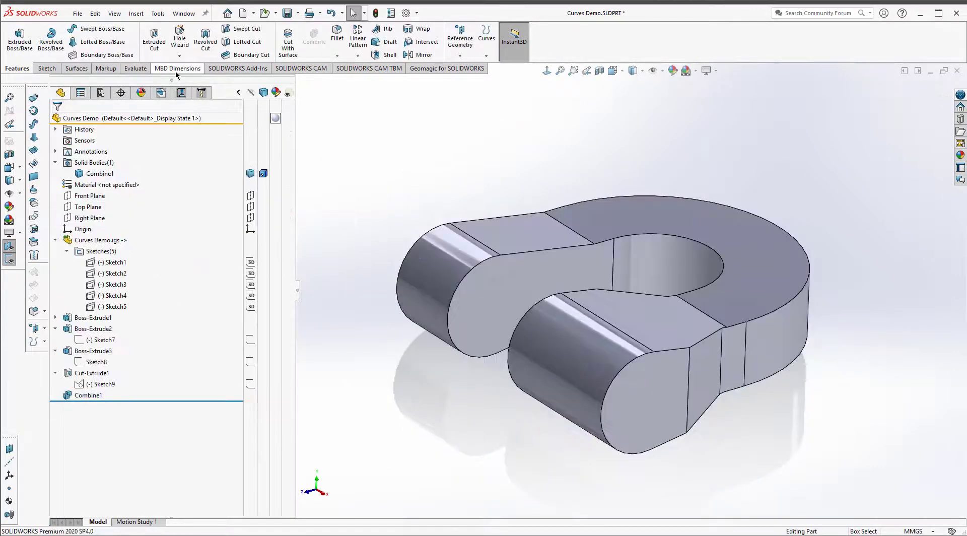
Step: Fillet the vertical edges where the wide leg's outer side changes angle
left_click(690, 373)
left_click(721, 371)
middle_click_drag(722, 371, 563, 242)
left_click(672, 356)
left_click(627, 370)
left_click(57, 122)
Step: Fillet the outer profile edges around both faces of the solid with a 5 mm radius
left_click(619, 379)
key("Return")
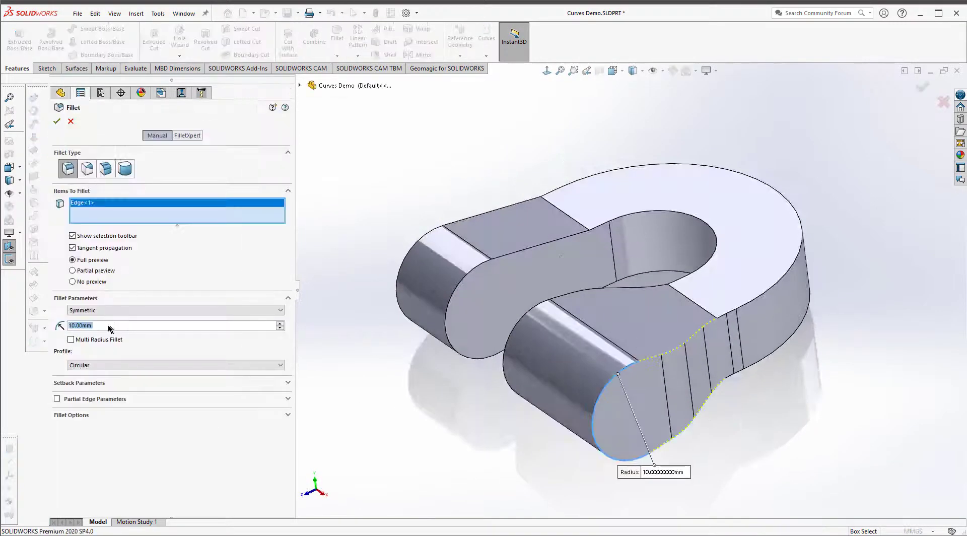
scroll(730, 317, "down", 5)
left_click(685, 298)
scroll(685, 298, "up", 3)
left_click(354, 141)
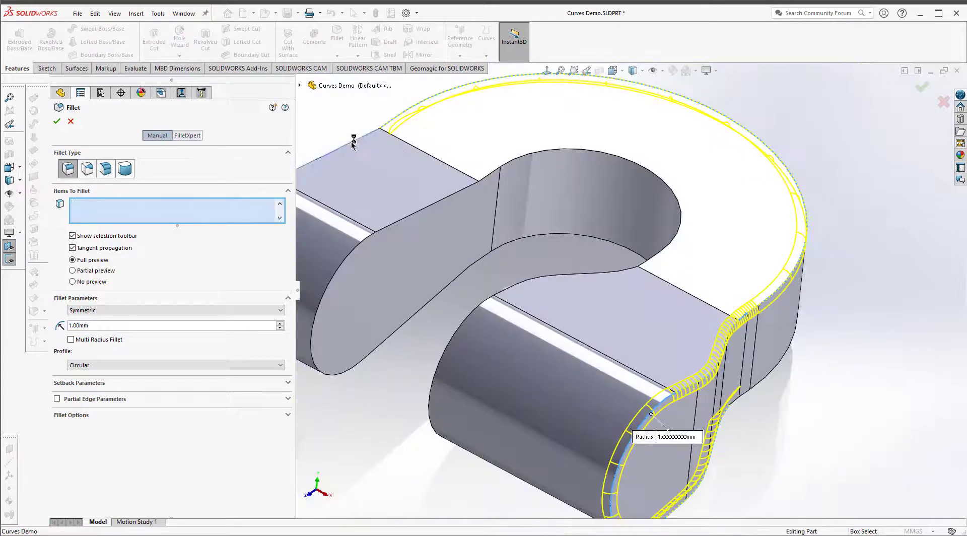
middle_click_drag(354, 141, 503, 245)
left_click(485, 276)
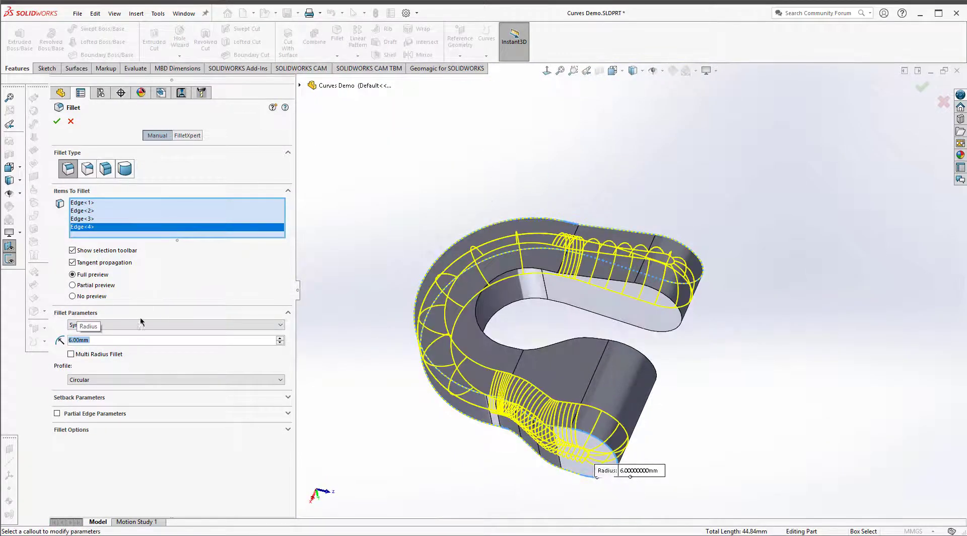
key("Return")
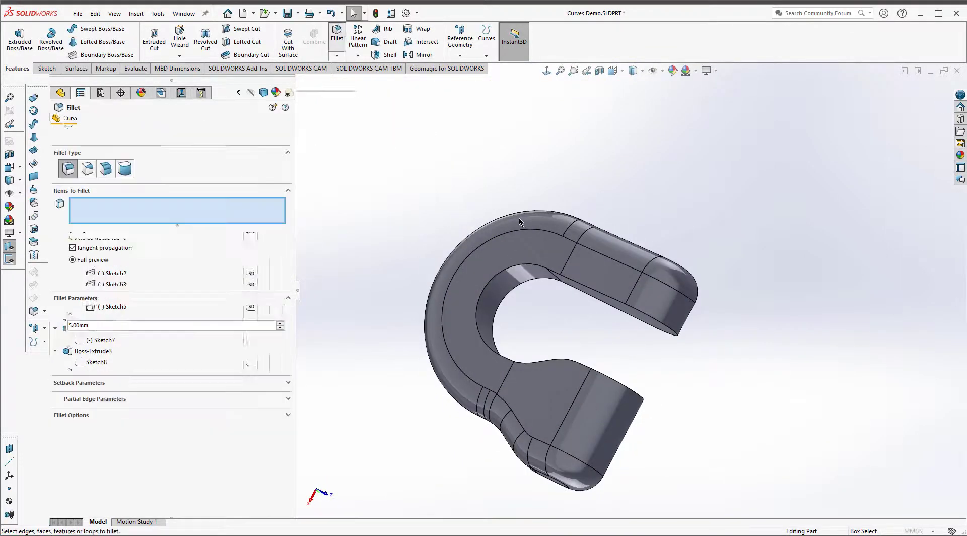
Step: Fillet the inner profile edges on both faces of the solid, trying radii of 5 mm and 15 mm
left_click(568, 305)
left_click(549, 298)
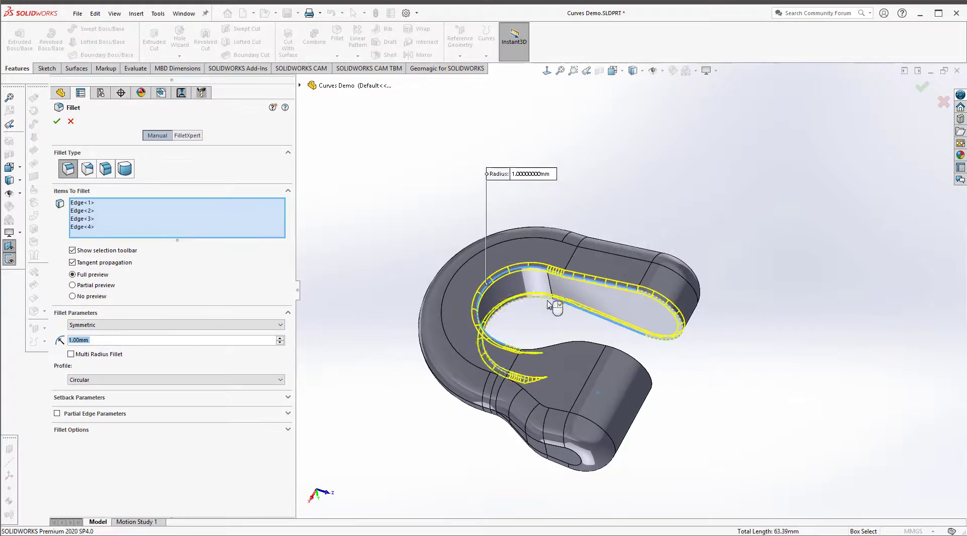
middle_click_drag(553, 303, 564, 283)
scroll(564, 282, "down", 3)
left_click(539, 342)
middle_click_drag(540, 343, 504, 282)
double_click(87, 348)
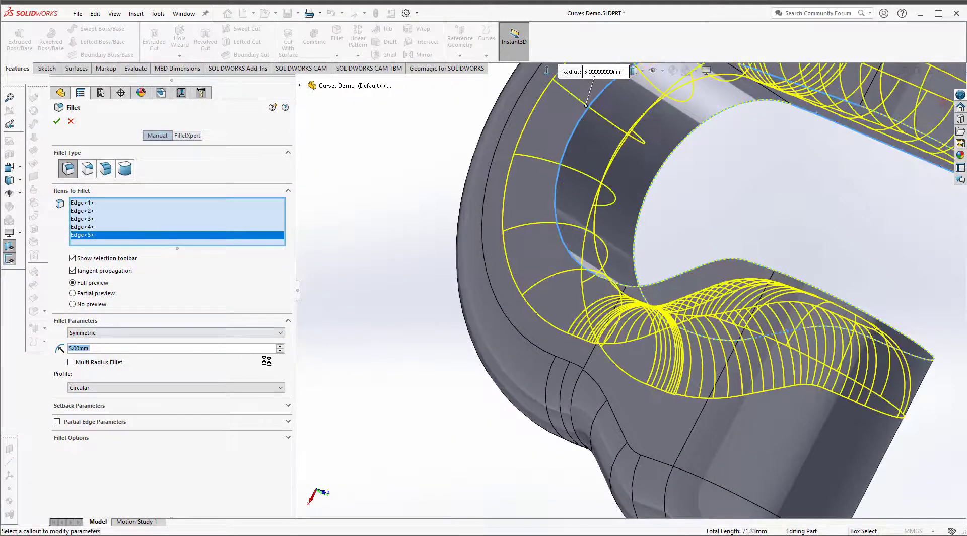
type("15")
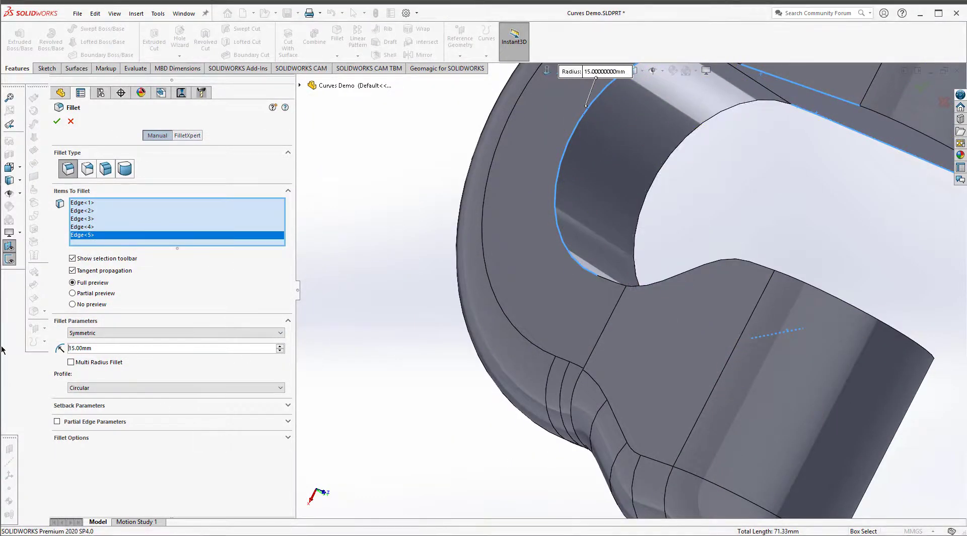
key("Return")
Step: Show the Top Plane, the Front Plane and the imported section curve Sketch5
scroll(506, 309, "up", 2)
middle_click_drag(528, 344, 604, 265)
left_click(251, 208)
left_click(251, 196)
middle_click_drag(596, 319, 574, 272)
left_click(419, 214)
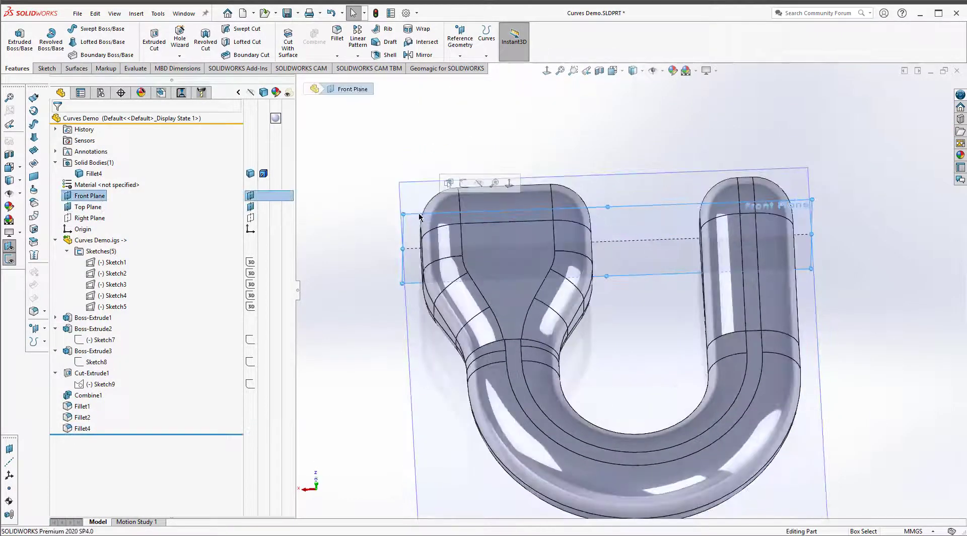
left_click(251, 306)
Step: Create a reference plane offset 15 mm from the Front Plane, flipped towards the U-shaped bend
mouse_move(504, 302)
middle_mouse_down()
mouse_move(616, 314)
mouse_move(558, 256)
middle_mouse_up()
left_click(558, 255)
left_click(9, 448)
middle_click_drag(504, 282, 585, 323)
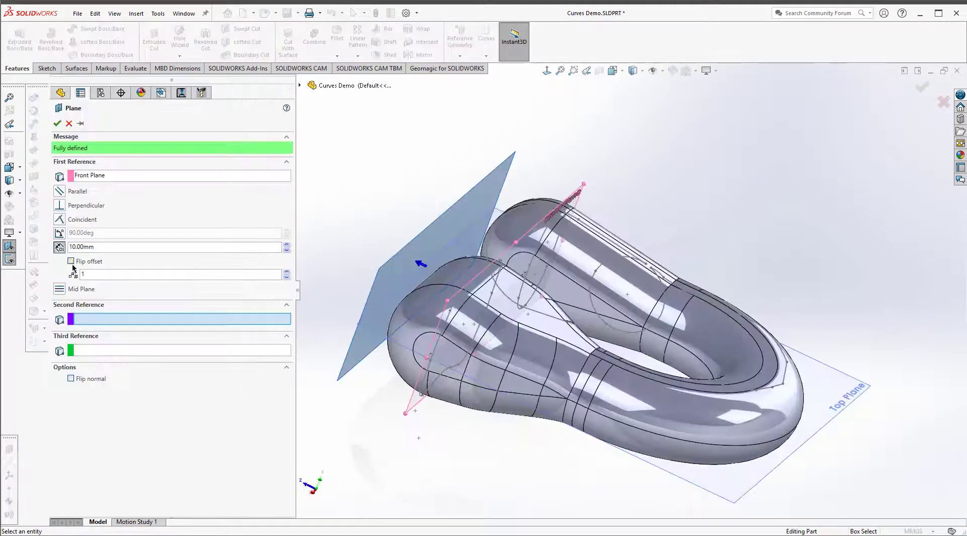
left_click(71, 261)
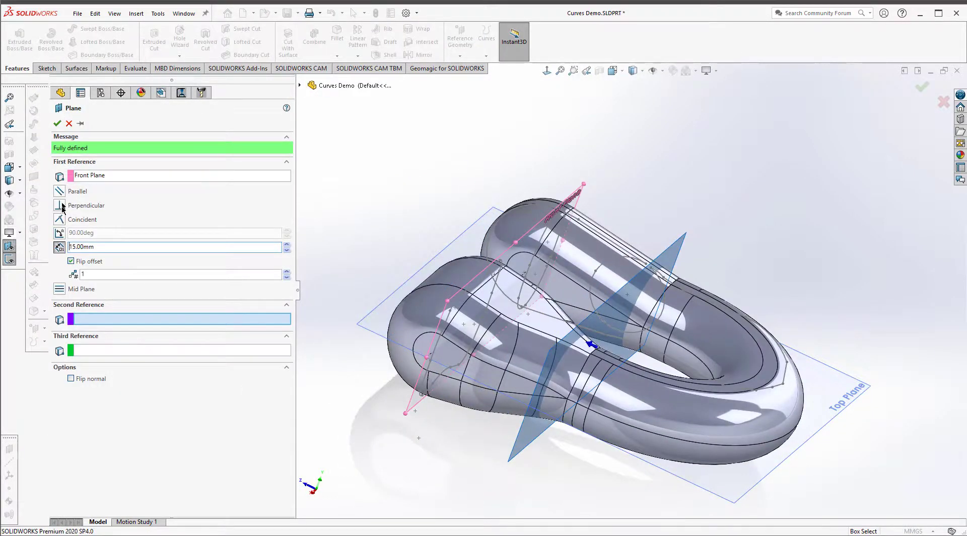
right_click(755, 196)
Step: Start a sketch on the offset plane and draw a vertical centreline upward from the origin, extending past the body
left_click(749, 283)
left_click(778, 250)
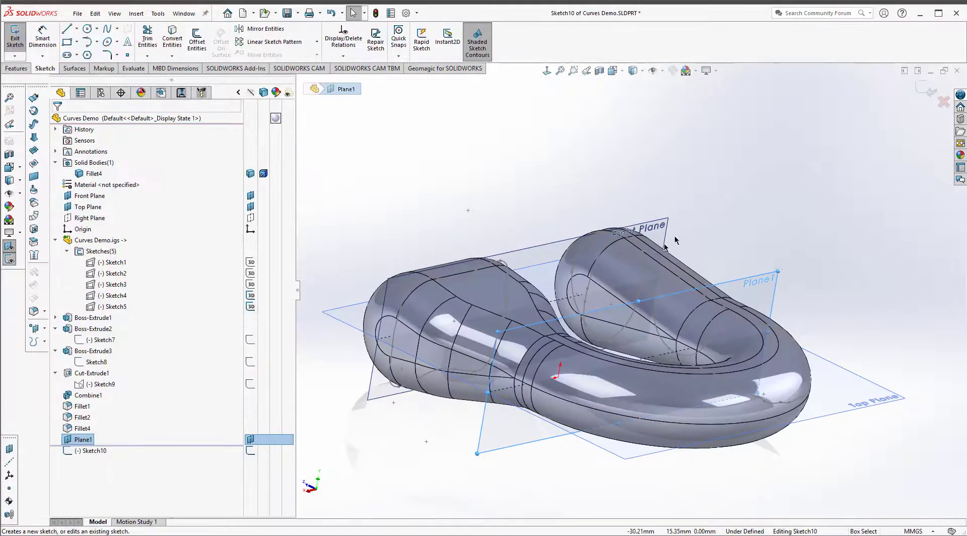
left_click(76, 28)
left_click(86, 53)
left_click(535, 412)
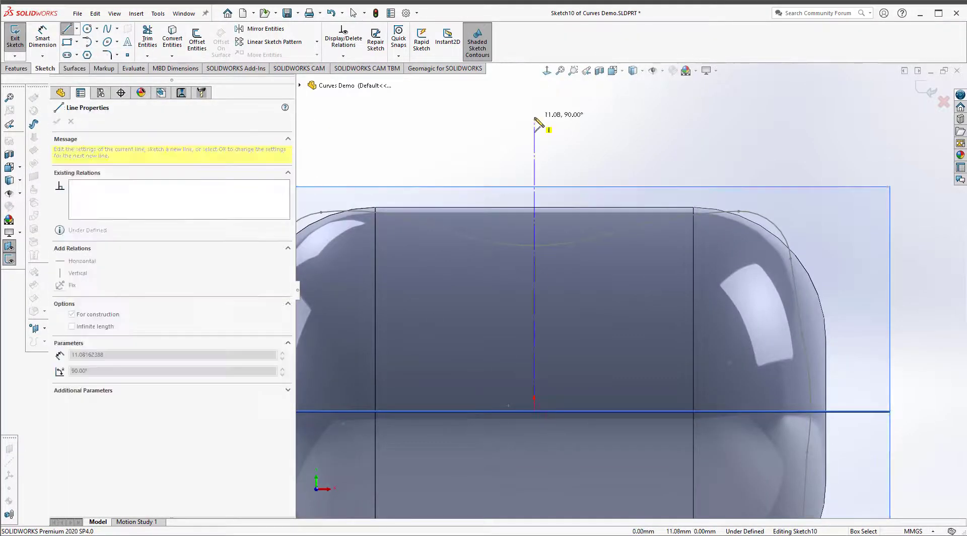
left_click(534, 117)
scroll(524, 131, "up", 2)
key("Escape")
left_click_drag(564, 169, 564, 88)
scroll(564, 88, "up", 3)
Step: Draw a three-point perimeter circle above the body, passing through the concave top of the imported section curve
left_click(87, 29)
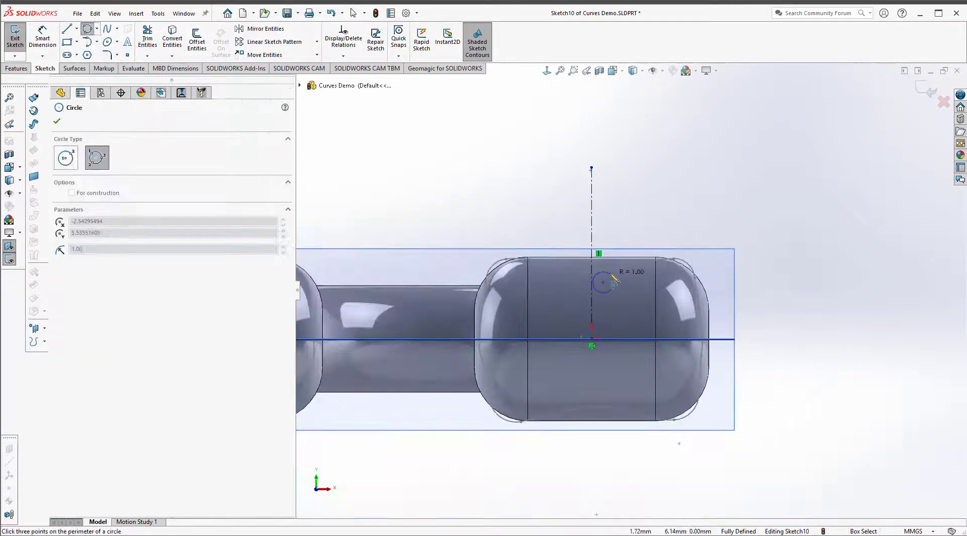
scroll(577, 272, "down", 3)
left_click(581, 272)
left_click(608, 274)
left_click(651, 269)
scroll(652, 272, "up", 2)
key("Escape")
scroll(713, 116, "down", 3)
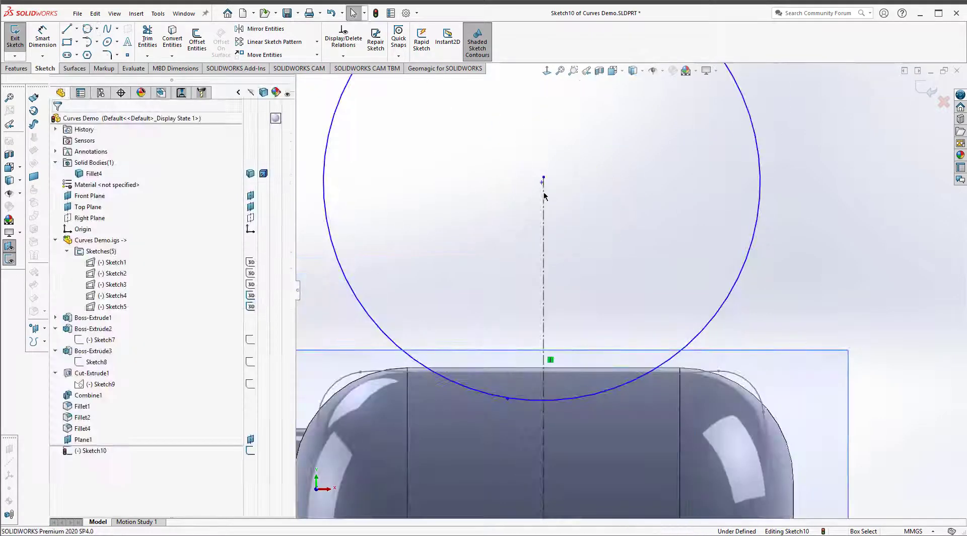
Step: Make the circle's centre coincident with the vertical centreline and finish the sketch
left_click(544, 195)
left_click(543, 181, "ctrl")
left_click(75, 294)
left_click(926, 90)
Step: Start a sketch on the Right Plane and draw a horizontal line from the profile circle's centre, extending past the origin
scroll(633, 280, "up", 2)
middle_click_drag(488, 330, 620, 298)
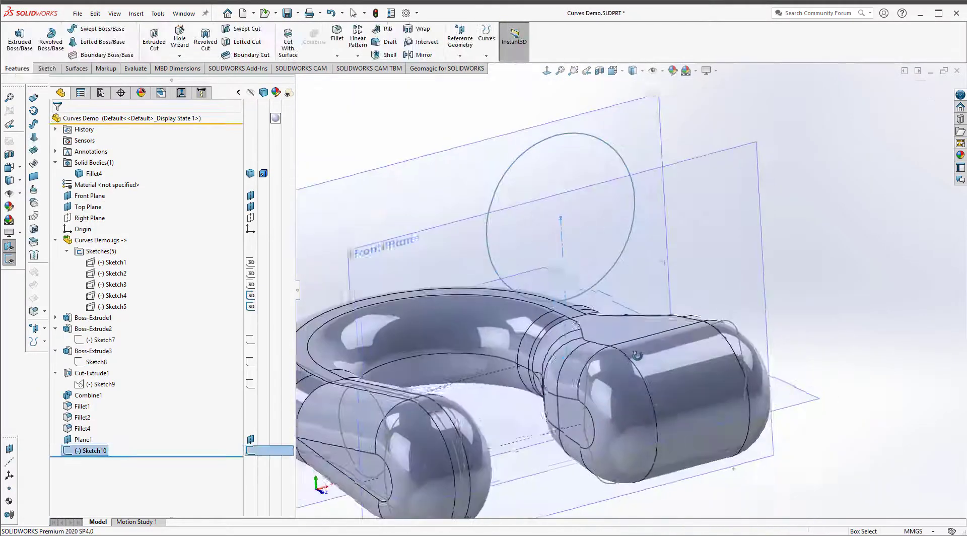
scroll(621, 295, "up", 3)
left_click(643, 212)
mouse_move(650, 212)
middle_mouse_down()
mouse_move(702, 207)
mouse_move(568, 183)
middle_mouse_up()
left_click(568, 182)
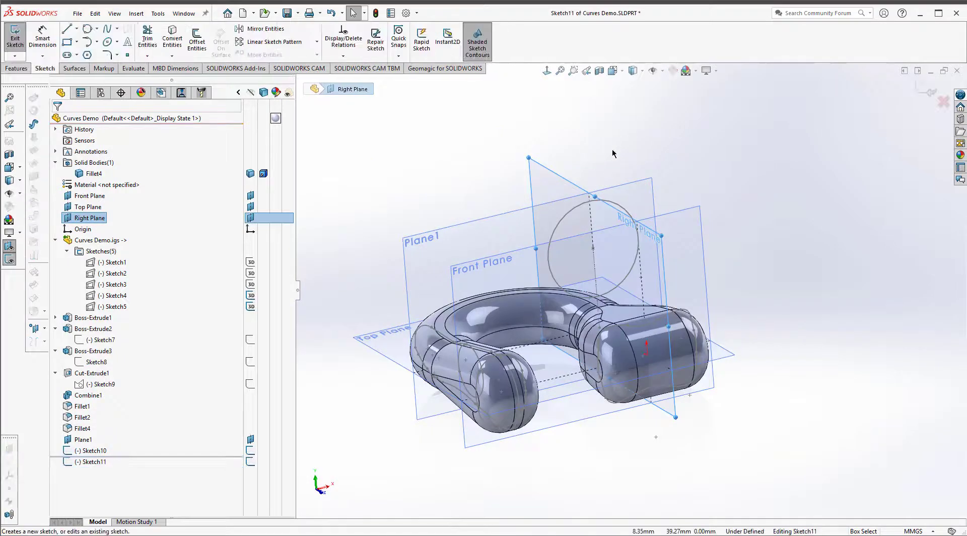
left_click(66, 31)
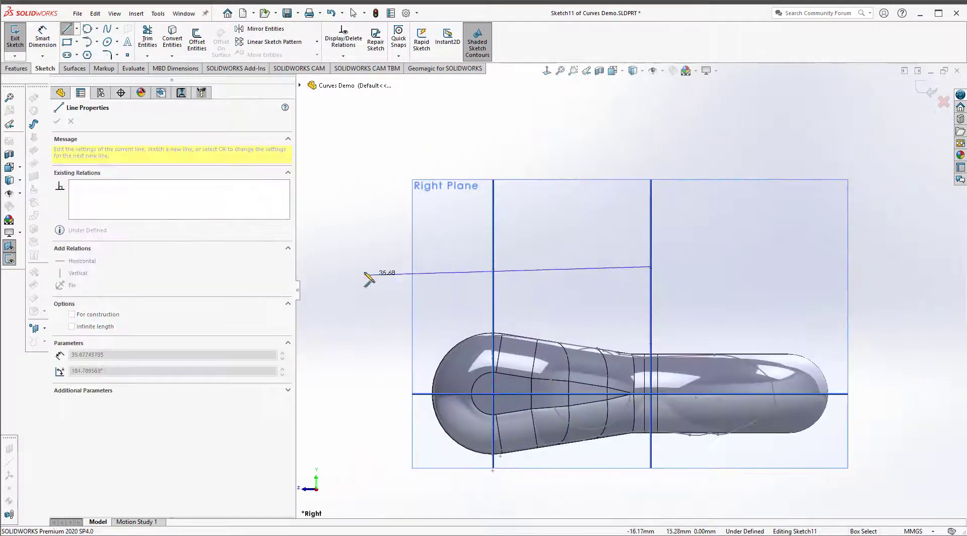
left_click(354, 267)
key("Escape")
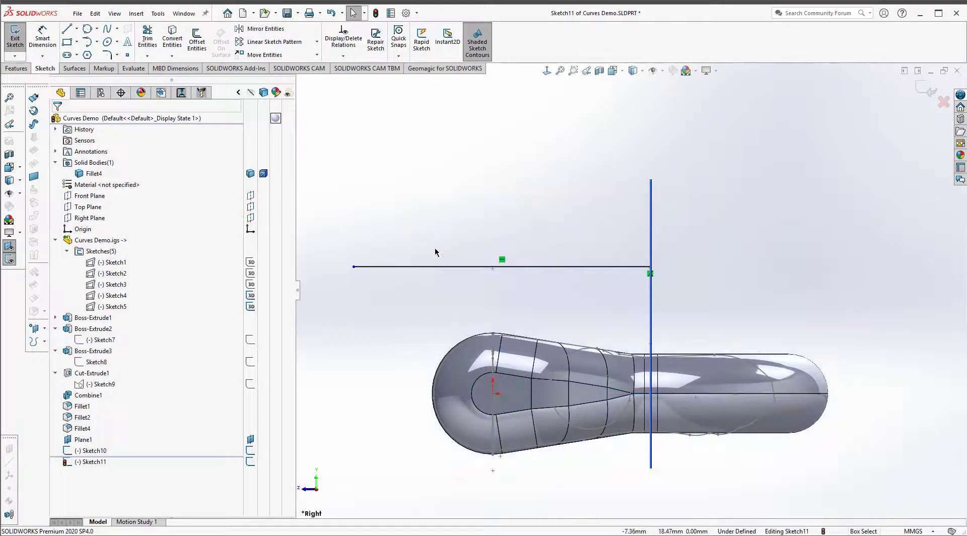
Step: Draw a circle centred on the origin and tangent to the horizontal line
left_click(105, 41)
left_click(494, 393)
left_click(514, 267)
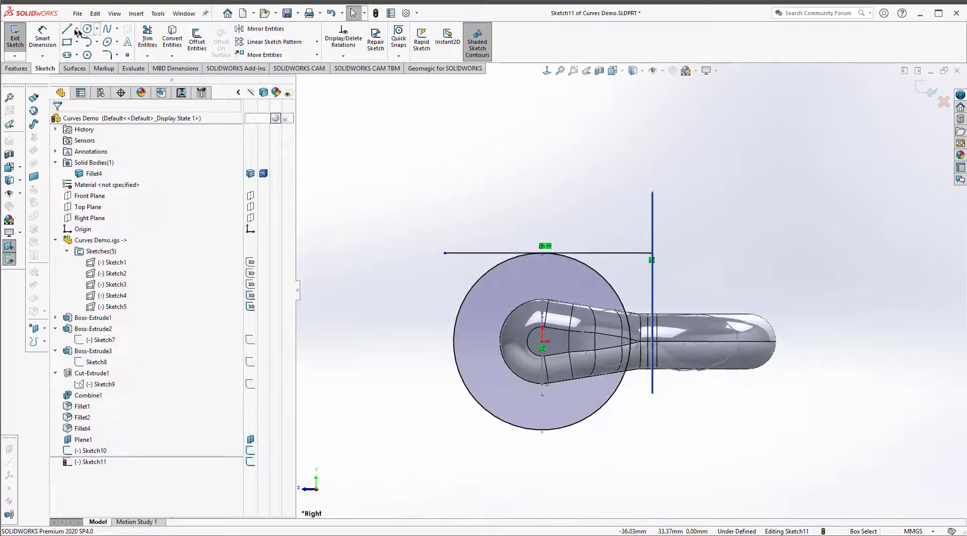
Step: Draw a 20 mm horizontal line below the body and try trimming the circle and the upper line's overhang
left_click(670, 453)
key("Escape")
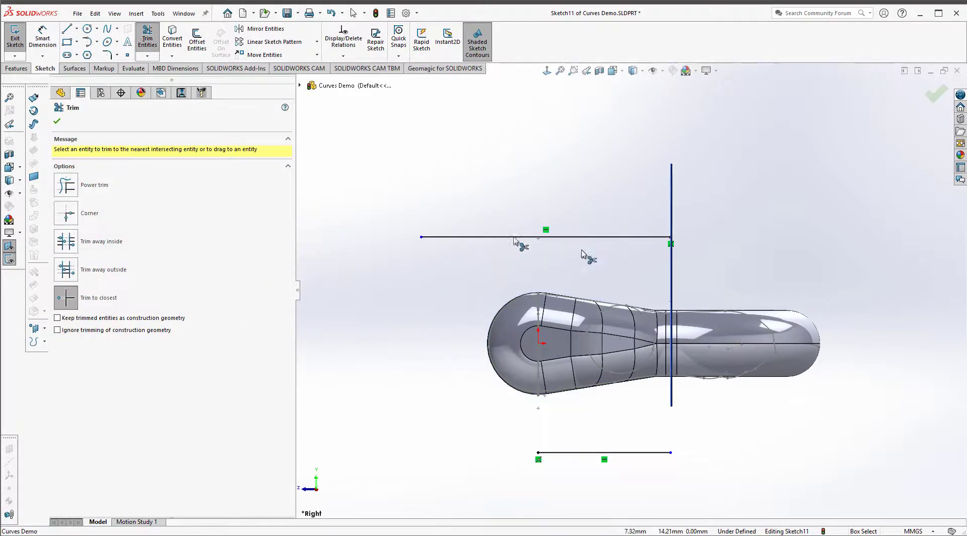
key("Escape")
key("t")
left_click(450, 236)
left_click(621, 273)
key("ctrl+z")
Step: Delete the lower horizontal line that lies just outside the circle
scroll(554, 466, "down", 5)
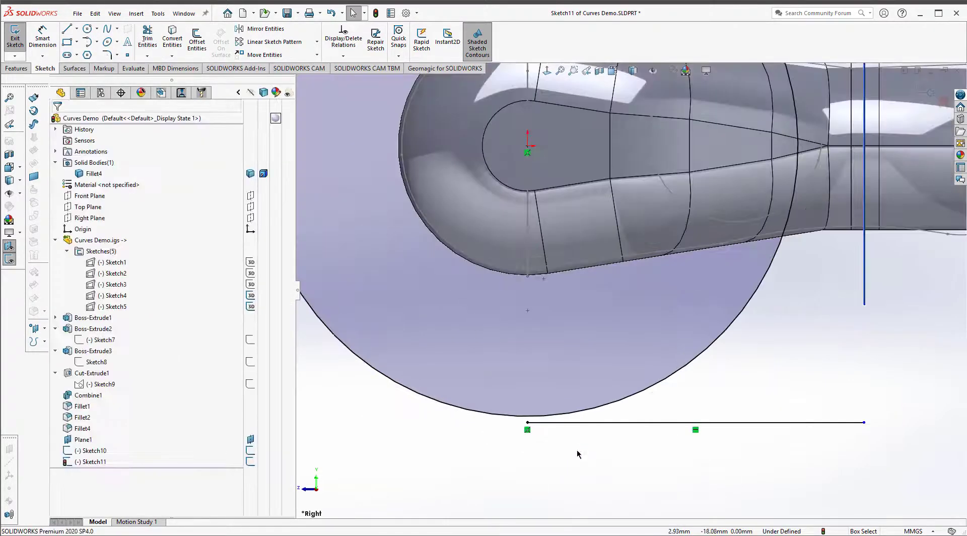
scroll(625, 307, "up", 4)
middle_click_drag(624, 318, 616, 350)
scroll(616, 350, "down", 3)
left_click(617, 349)
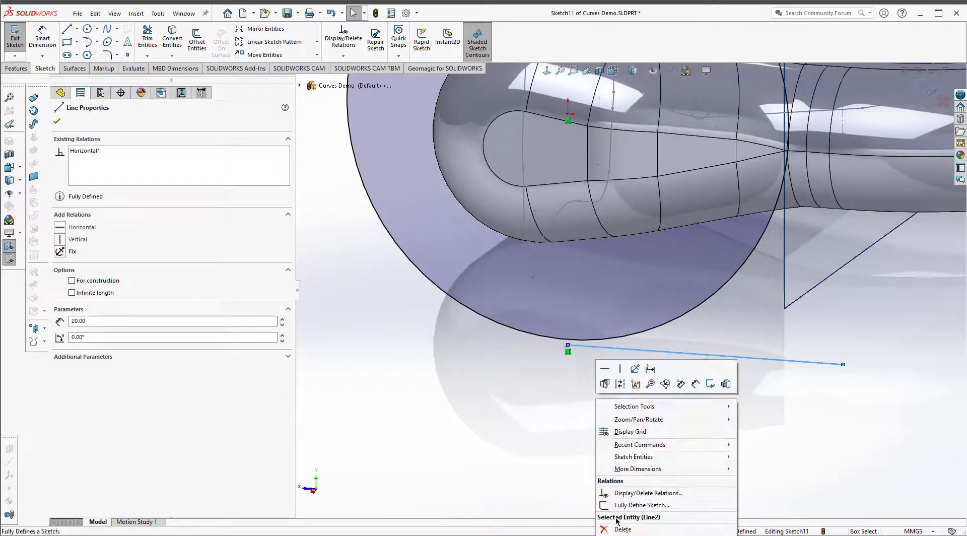
left_click(623, 529)
Step: Draw a 20 mm horizontal line from the circle's lowest point to the offset plane
key("ctrl+8")
key("l")
scroll(541, 459, "down", 6)
left_click(593, 377)
scroll(593, 377, "up", 5)
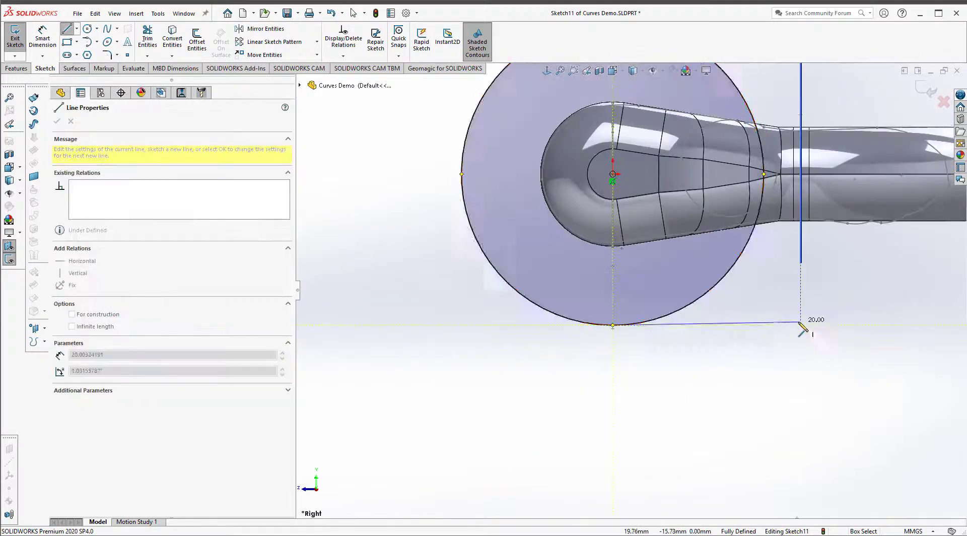
double_click(801, 325)
key("Escape")
Step: Trim the circle's inner half and the upper line's overhang to leave an open U-shaped path
key("t")
left_click(670, 313)
scroll(627, 288, "up", 4)
middle_click_drag(626, 289, 584, 307)
key("Escape")
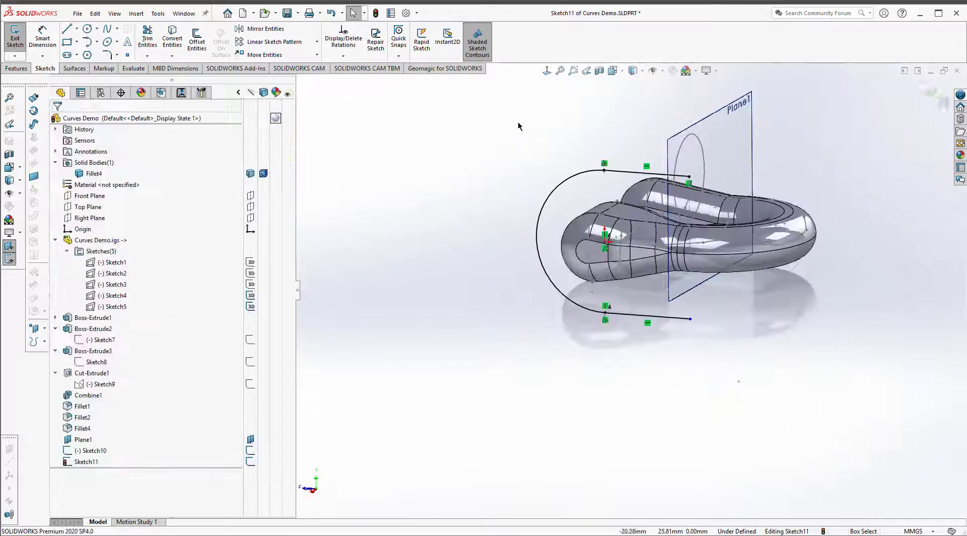
Step: Create a swept cut with Sketch10 as the profile and Sketch11 as the path
left_click(676, 163)
left_click(549, 189)
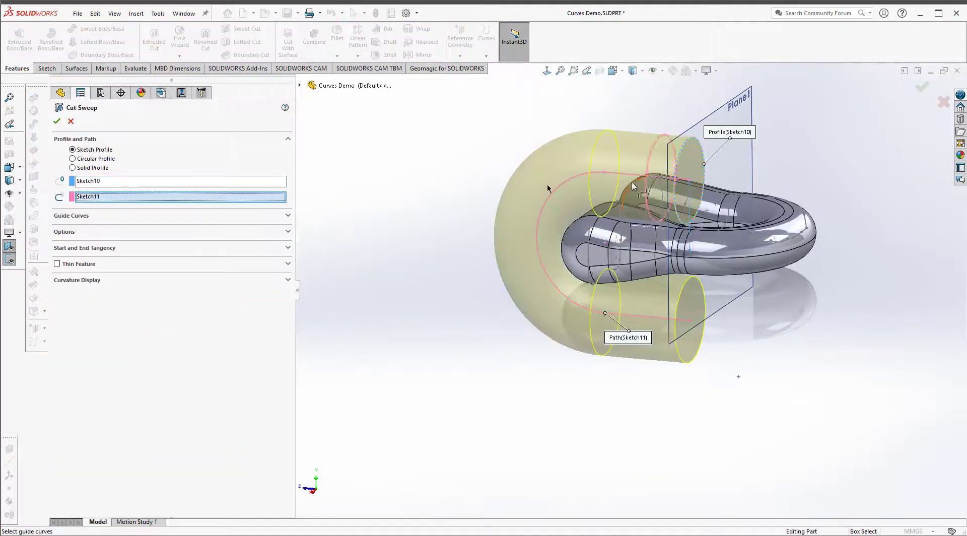
left_click(57, 121)
key("Escape")
Step: Fillet the edges of the swept saddle cut on the chain part's widened end
middle_click_drag(581, 199, 587, 232)
scroll(604, 211, "down", 5)
left_click(337, 35)
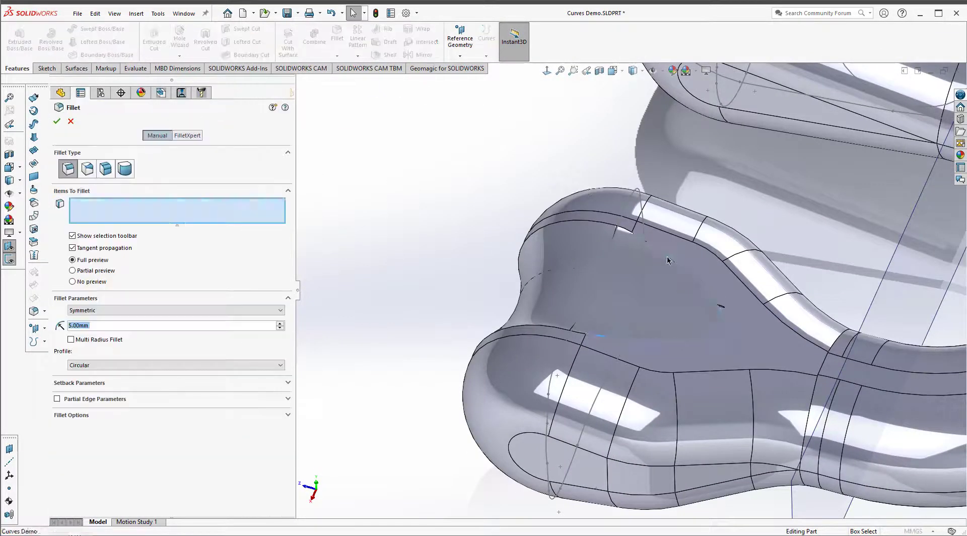
middle_click_drag(506, 314, 509, 353)
key("Return")
scroll(579, 320, "up", 4)
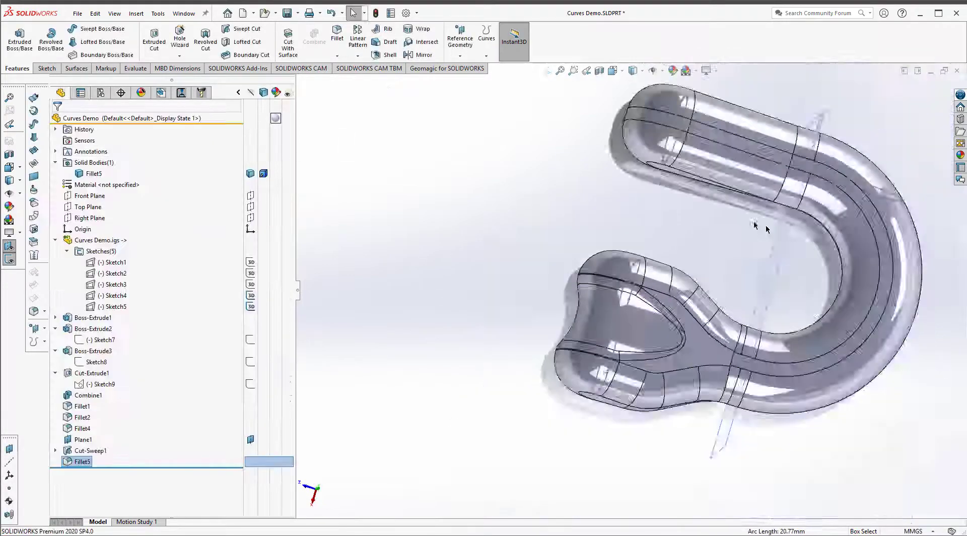
middle_click_drag(758, 226, 388, 190)
key("Escape")
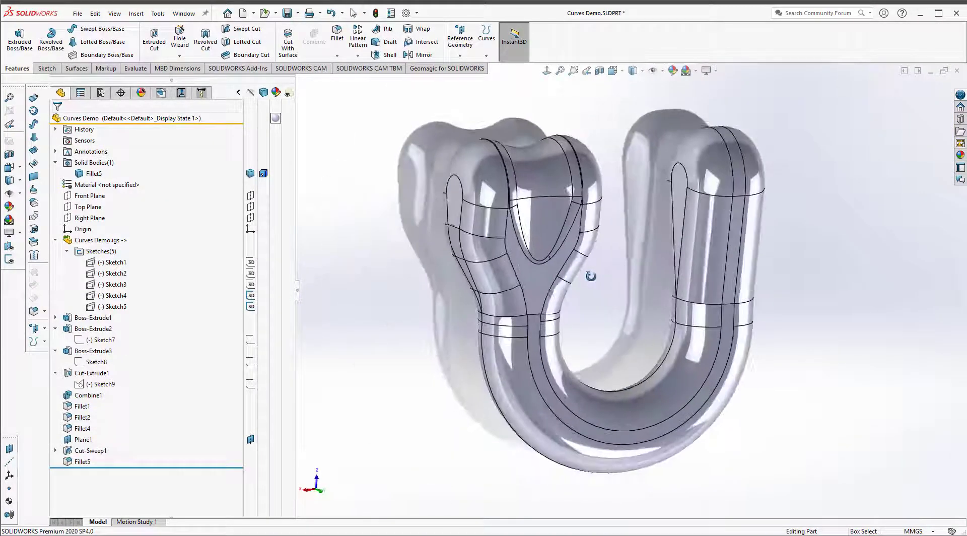